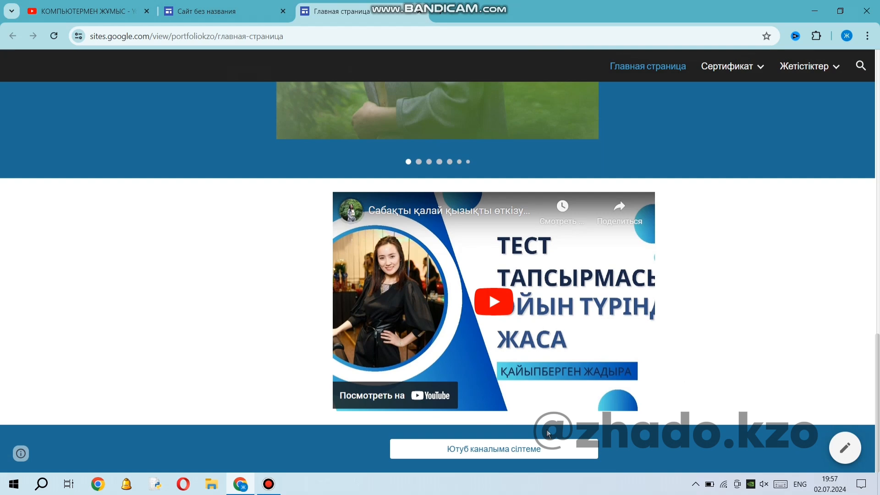
Look through the photo carousel and the personal details section on the published portfolio's home page.
scroll(413, 294, up, 3)
scroll(414, 294, up, 3)
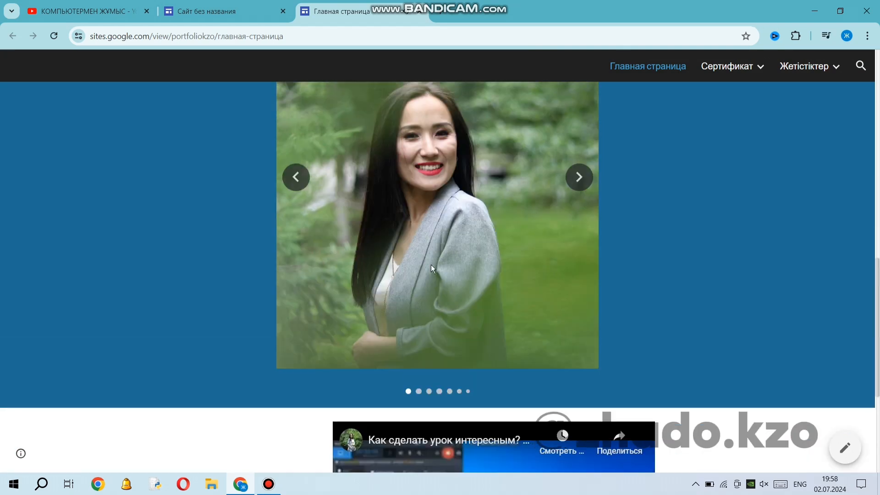
click(579, 235)
click(582, 241)
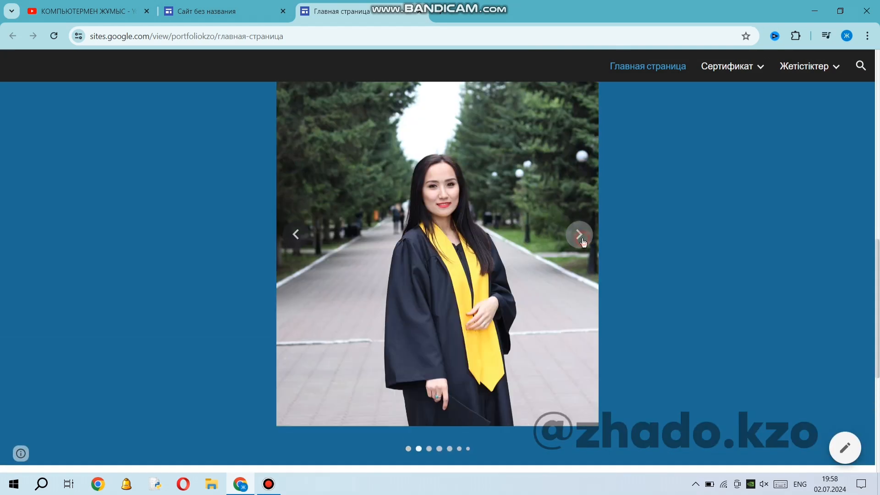
scroll(582, 242, up, 1)
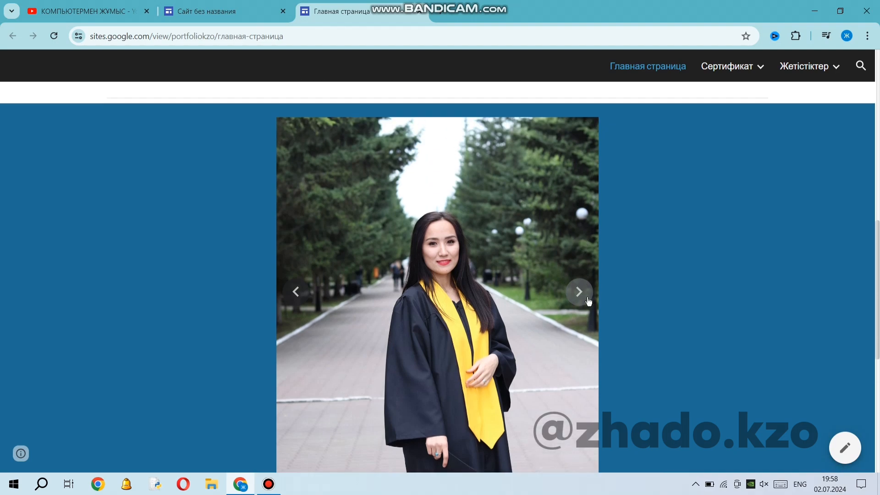
click(580, 291)
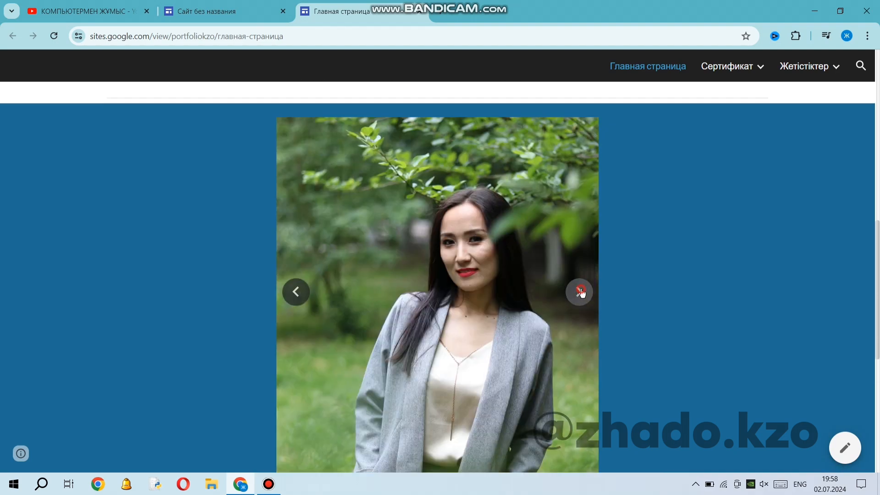
click(580, 292)
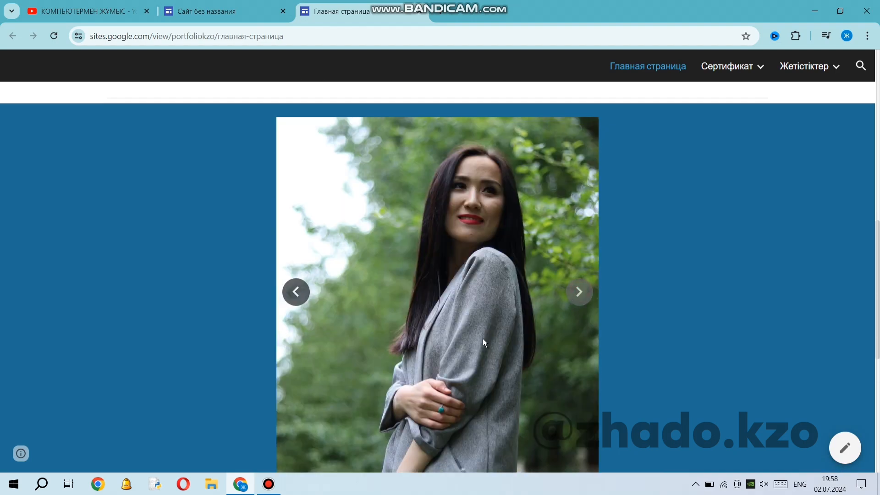
scroll(483, 341, up, 8)
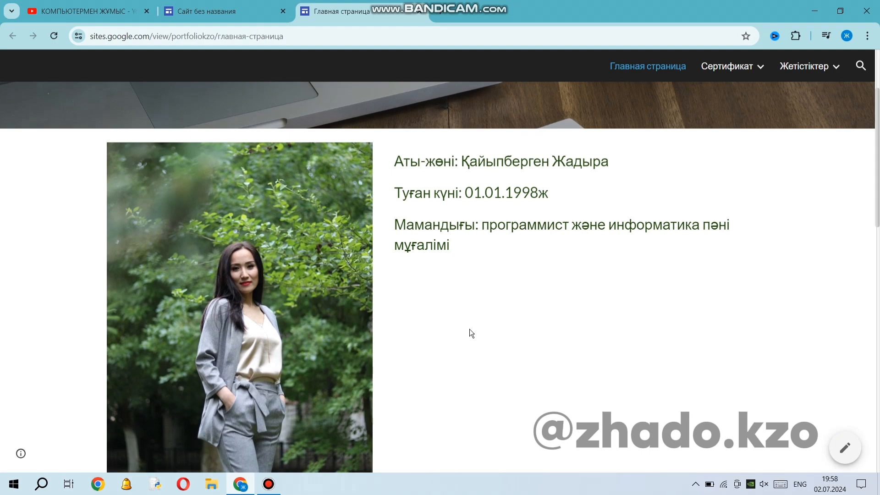
scroll(469, 328, up, 3)
View the subpages listed under Сертификат, and the pages Менің жетістіктерім and Оқушылар жетістігі under Жетістіктер.
mouse_move(738, 65)
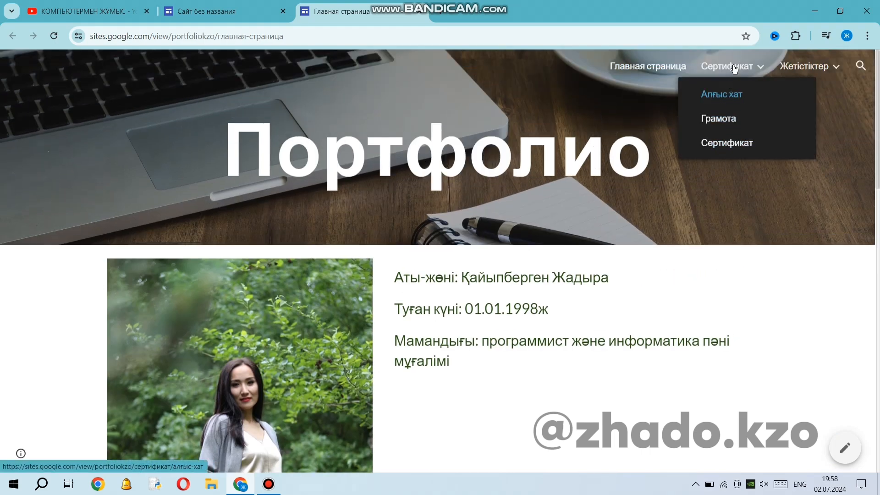
mouse_move(804, 67)
click(818, 120)
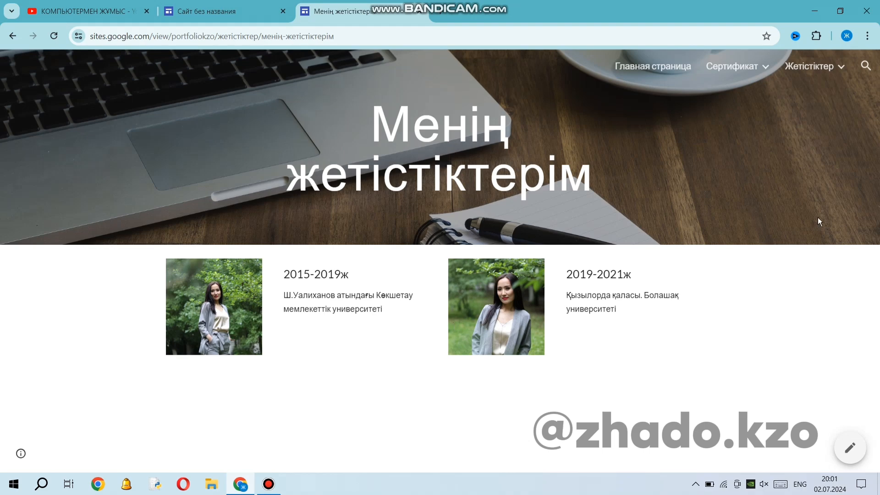
mouse_move(825, 75)
click(816, 93)
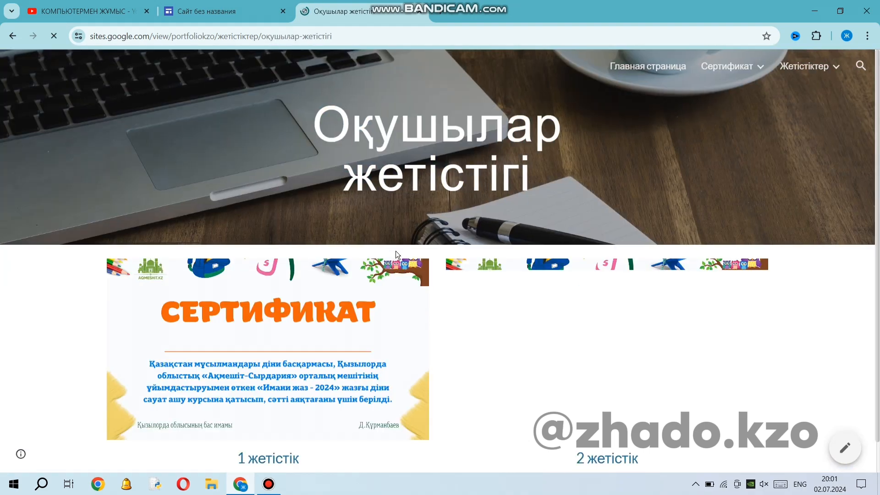
scroll(580, 283, down, 1)
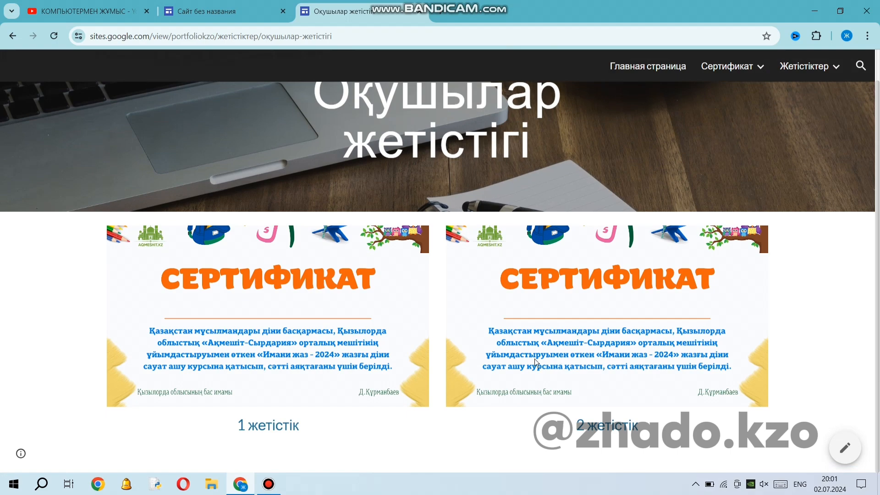
scroll(508, 372, up, 1)
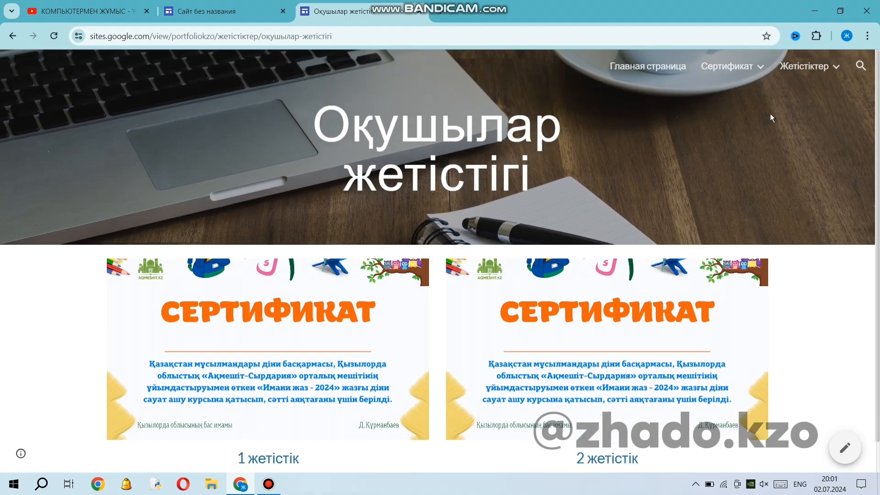
Return to Главная страница and review its photo carousel, embedded YouTube video and channel link.
click(656, 66)
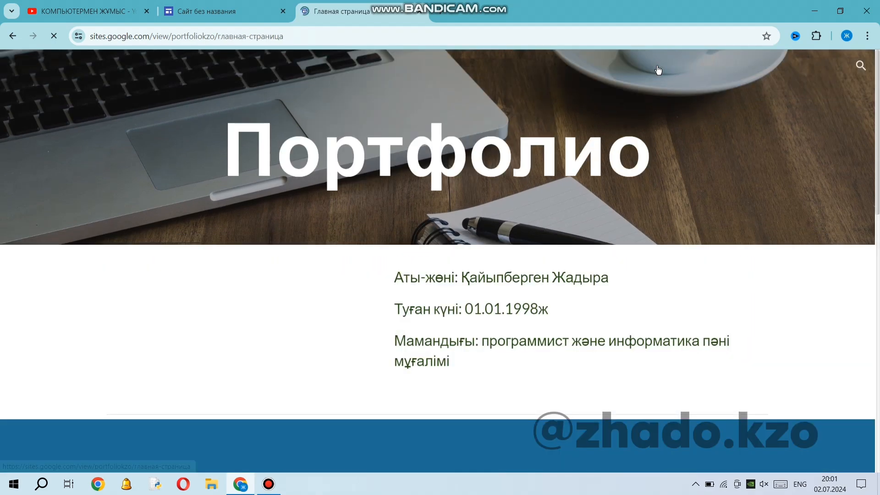
scroll(493, 272, down, 3)
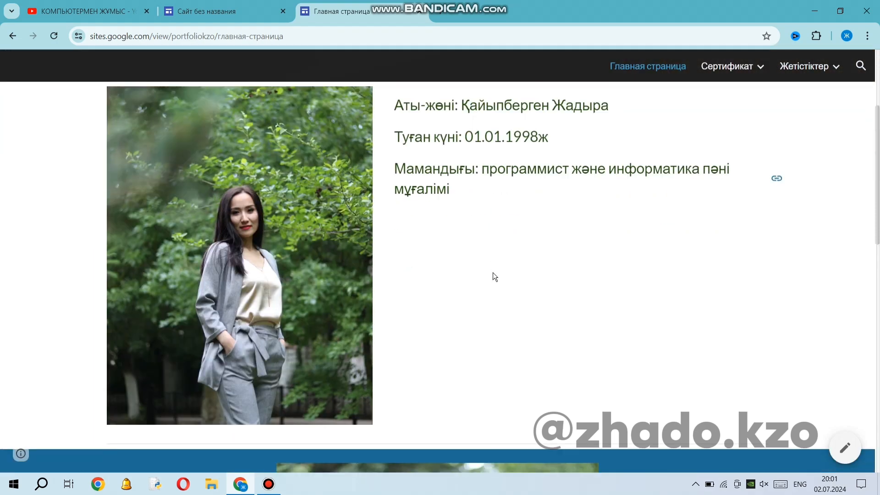
scroll(492, 272, down, 4)
scroll(477, 307, down, 5)
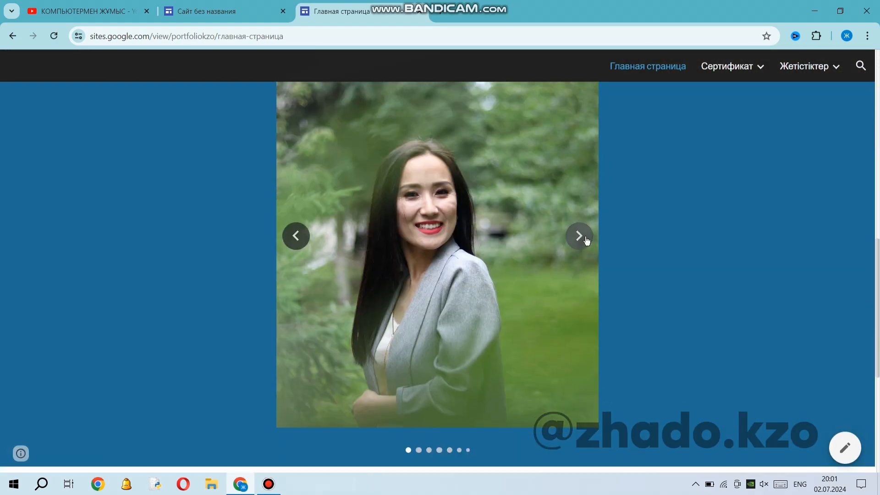
click(579, 236)
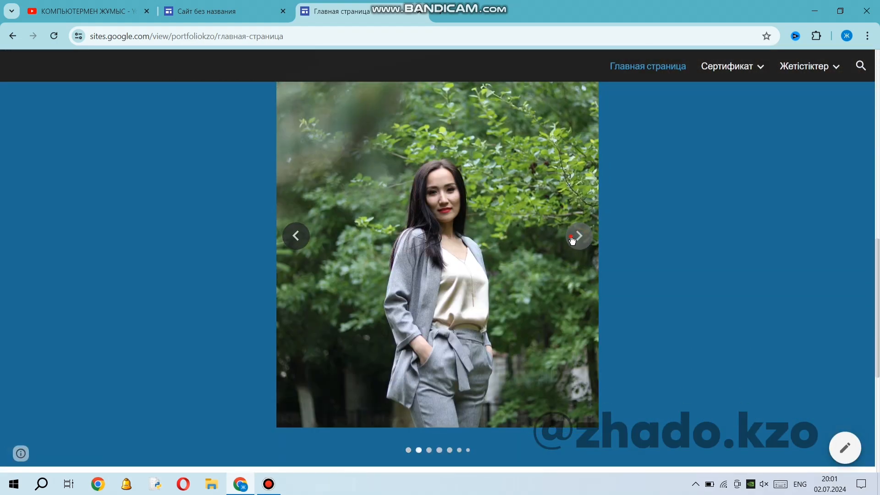
click(572, 238)
click(576, 240)
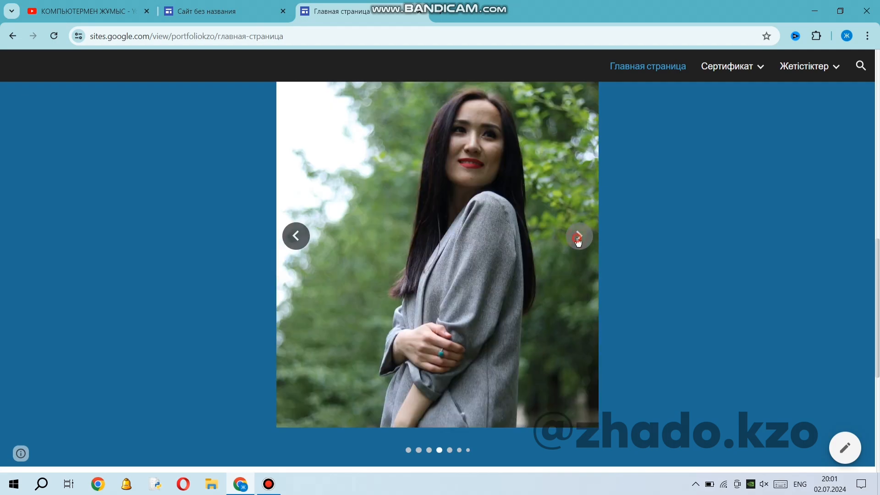
click(578, 236)
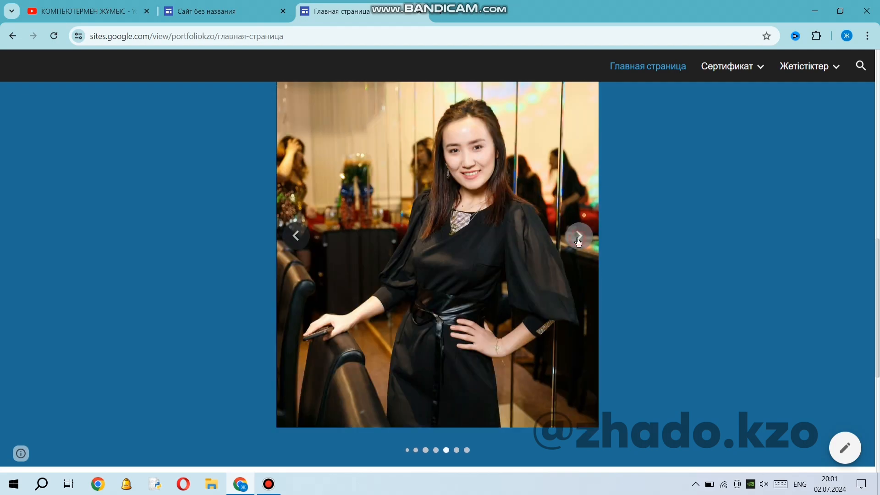
click(578, 238)
click(578, 238)
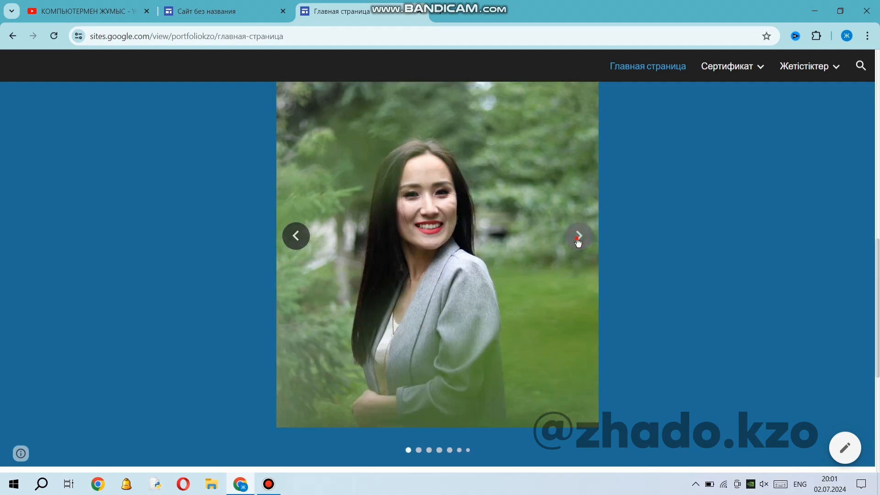
click(577, 240)
scroll(538, 297, down, 6)
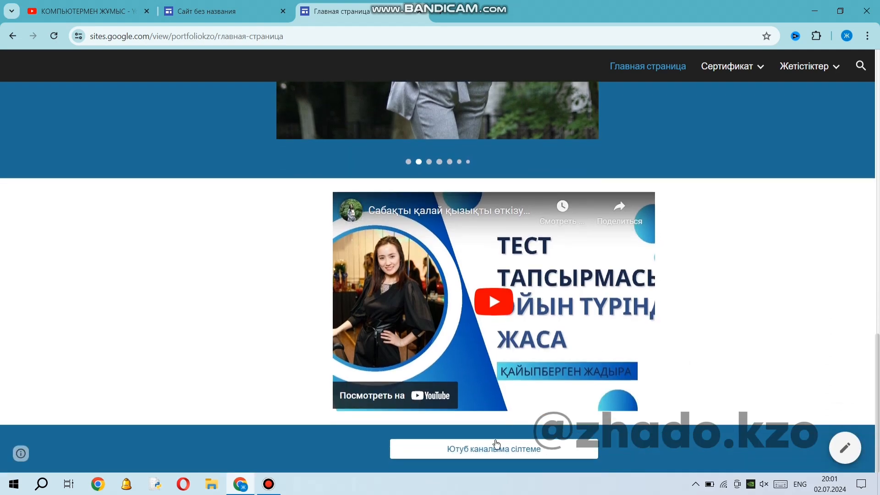
scroll(291, 367, up, 10)
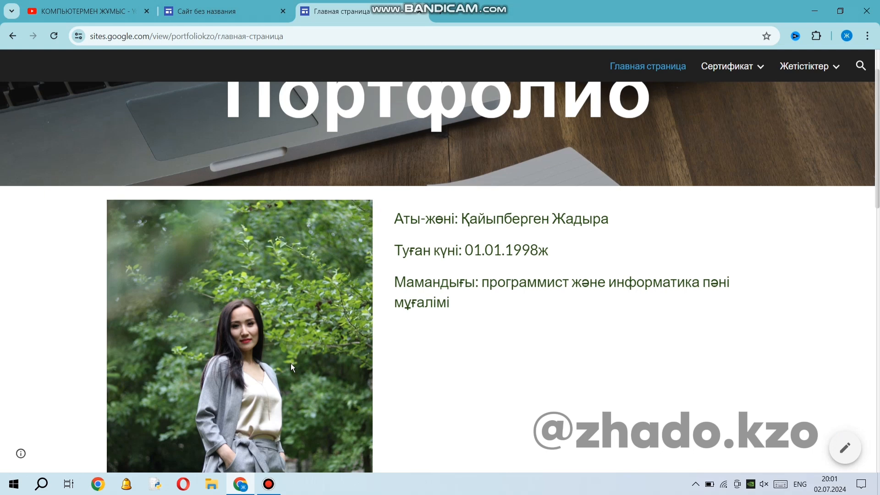
scroll(309, 365, up, 2)
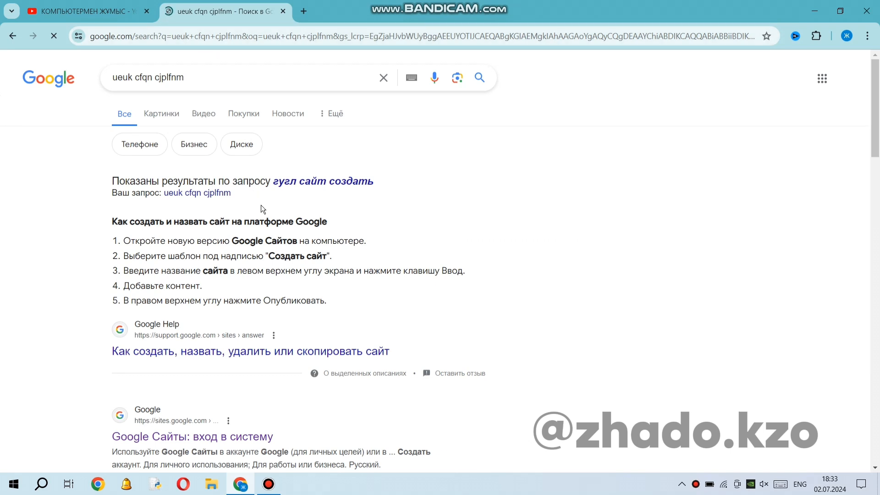
Open the "Google Сайты: вход в систему" search result and check which Google account is signed in.
scroll(186, 372, down, 3)
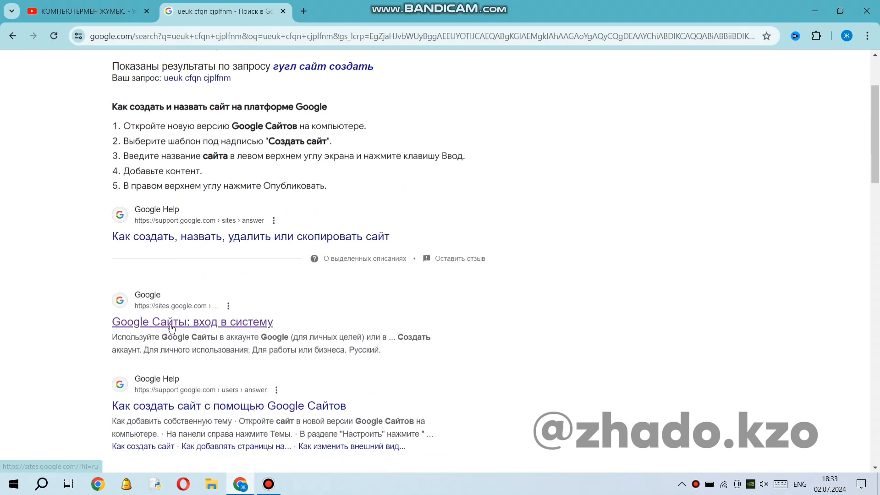
click(197, 325)
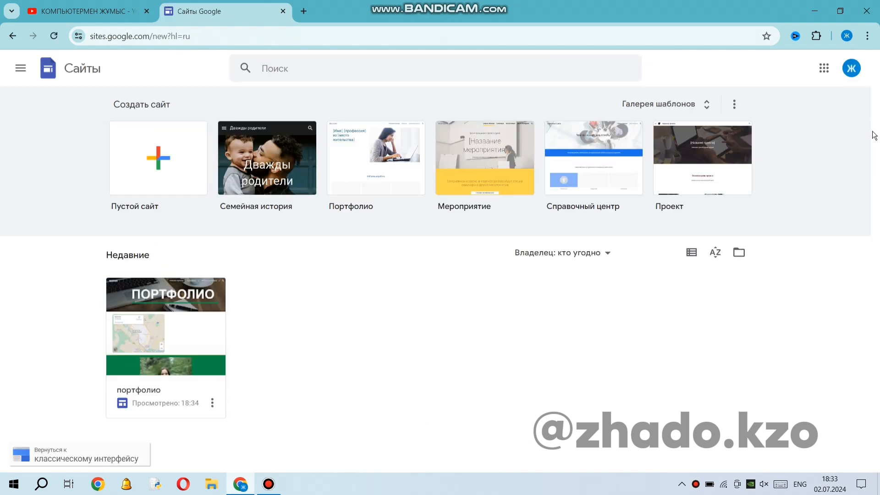
click(853, 68)
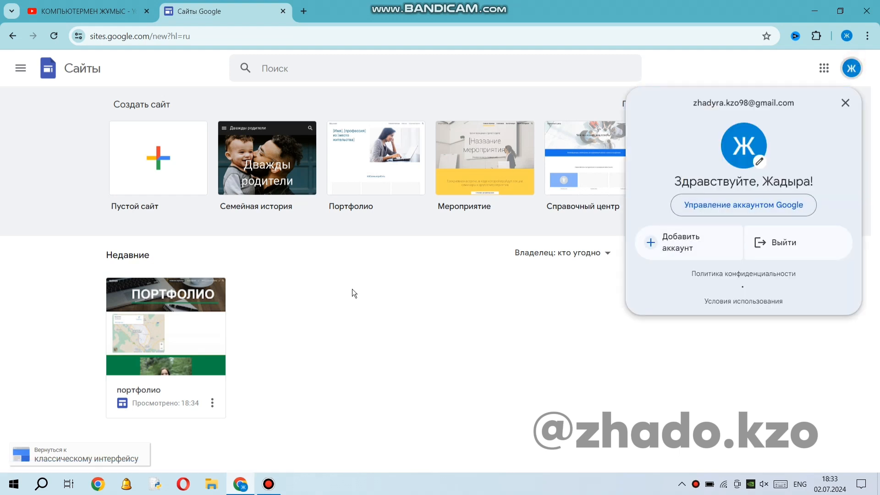
click(313, 282)
click(853, 71)
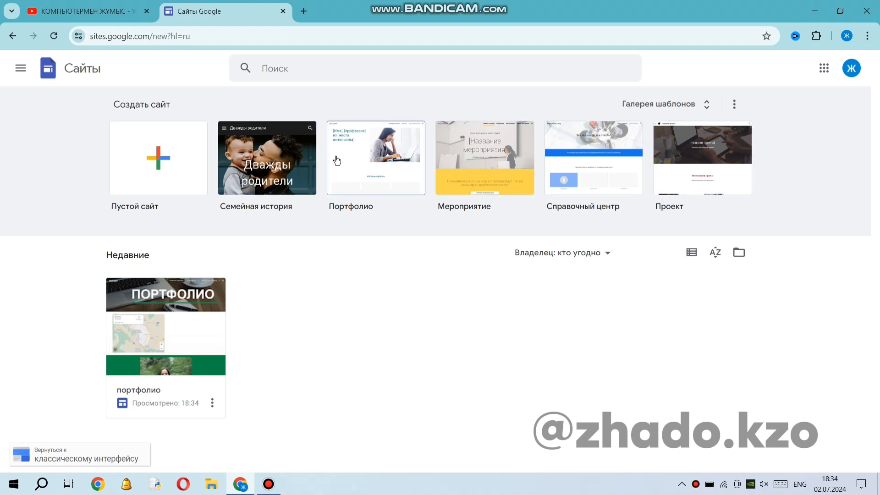
Browse the full template gallery, including the Личное, Работа, Малый бизнес and Образование categories.
click(702, 105)
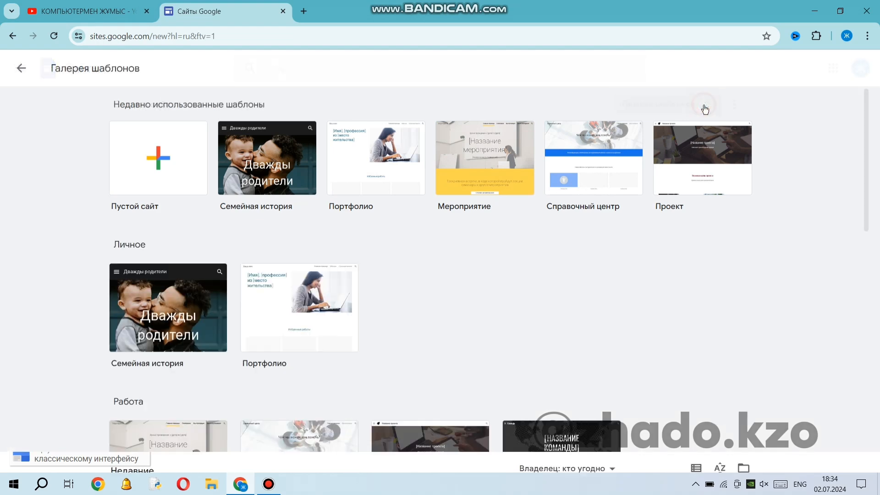
scroll(472, 314, down, 6)
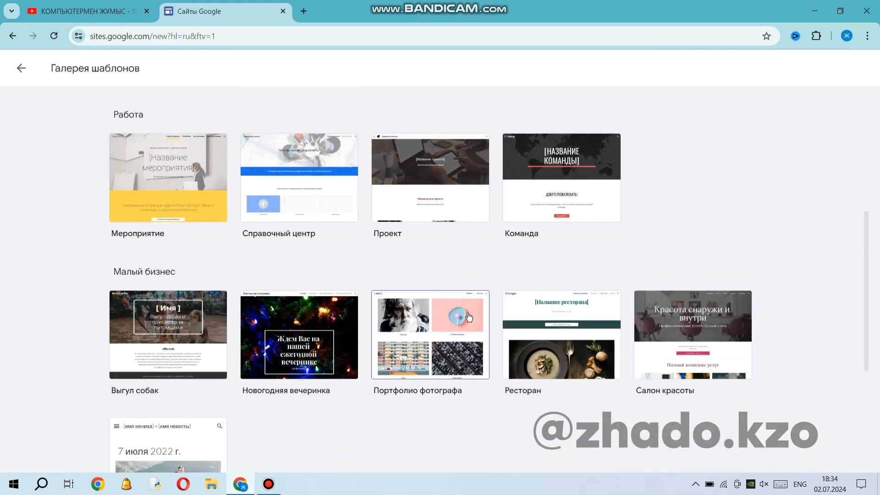
scroll(468, 321, down, 2)
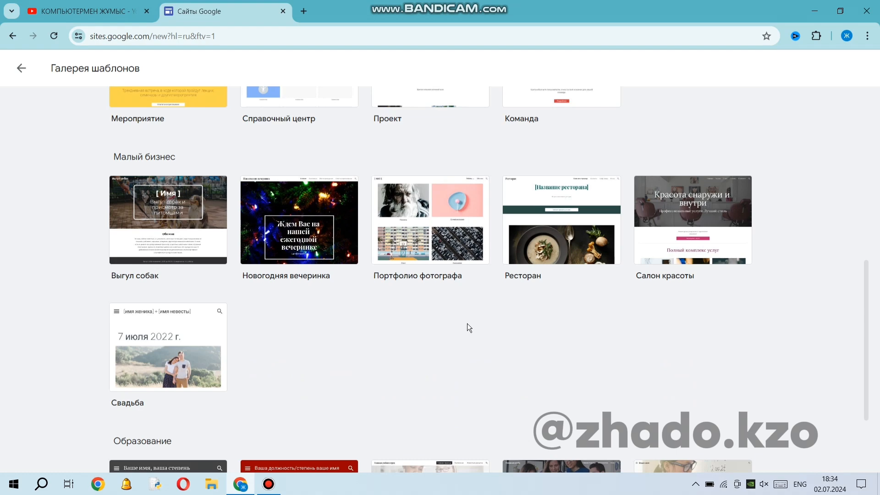
scroll(467, 324, down, 2)
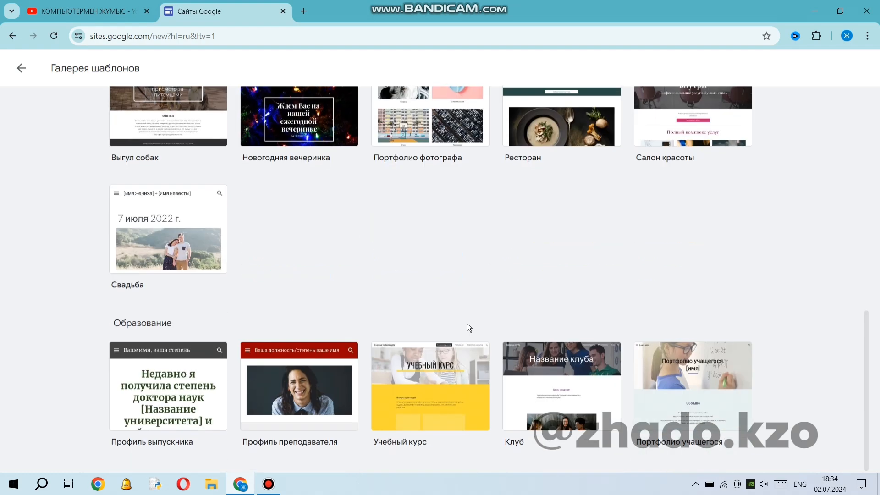
scroll(466, 323, up, 15)
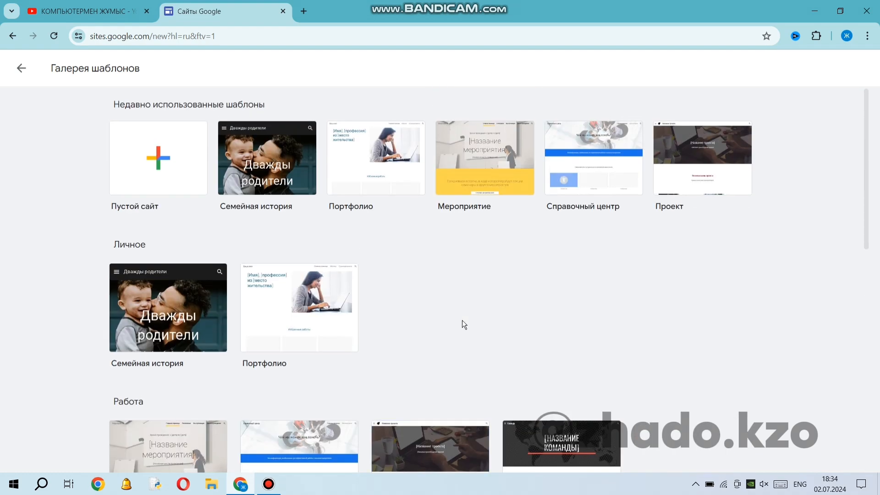
Create a blank site and replace its placeholder page heading with "Портфолио".
click(257, 308)
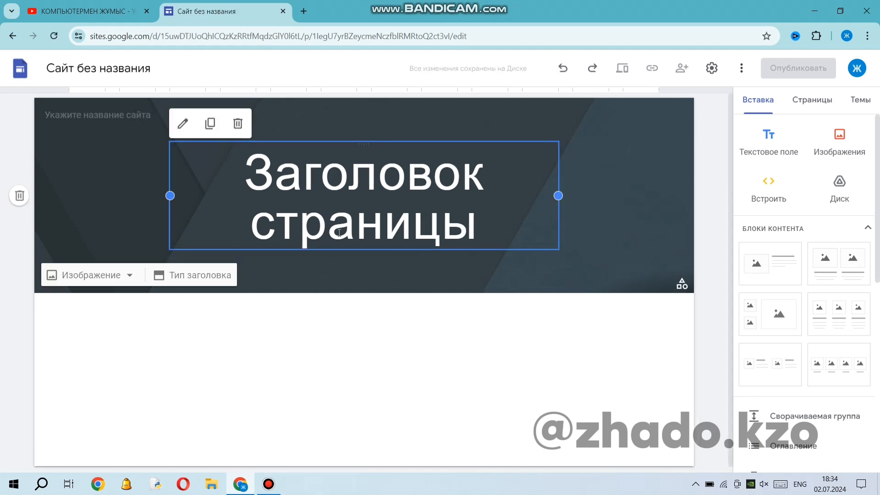
click(348, 223)
drag(476, 229, 241, 163)
key(alt+shift)
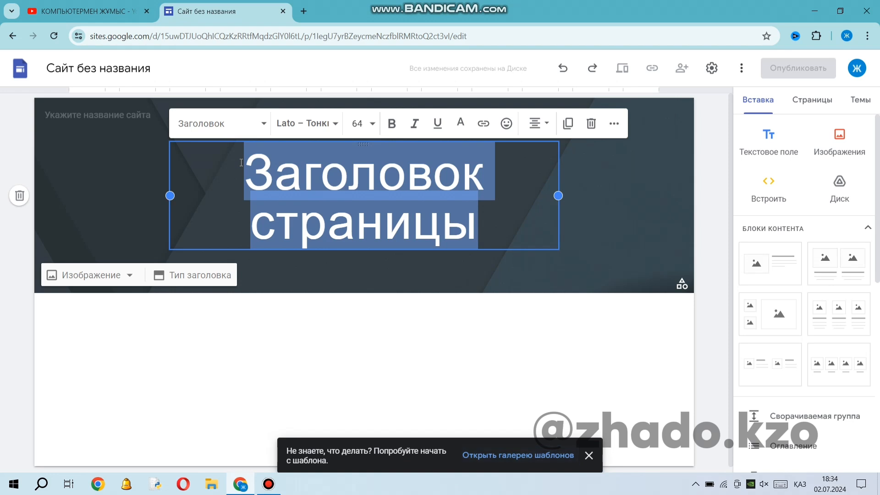
text(По)
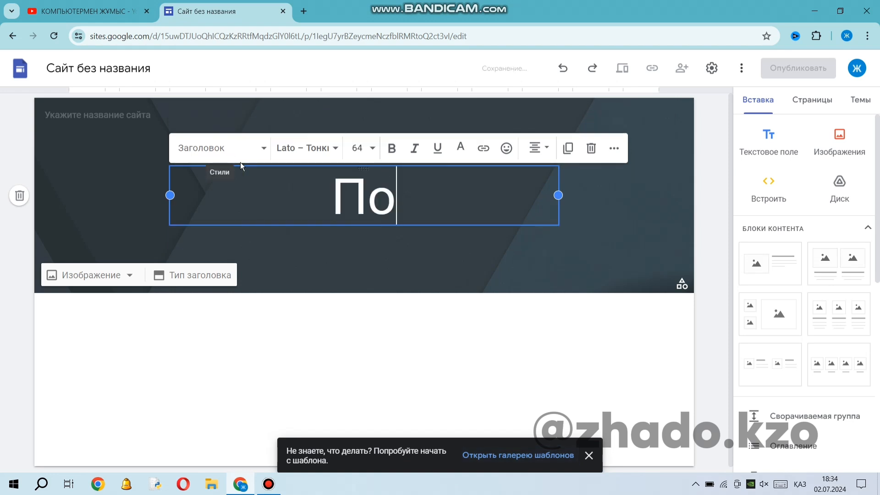
text(ртфолио)
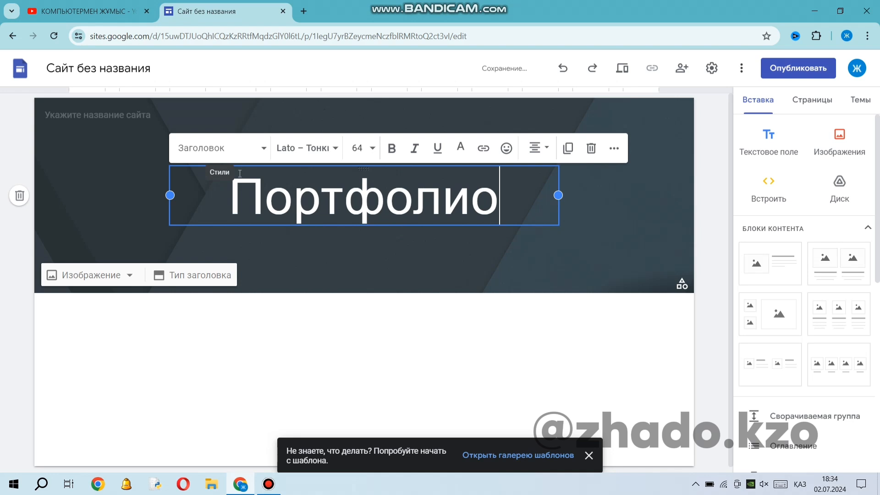
Set the "Портфолио" heading's font to the theme's Lato in the Жирный weight.
double_click(338, 203)
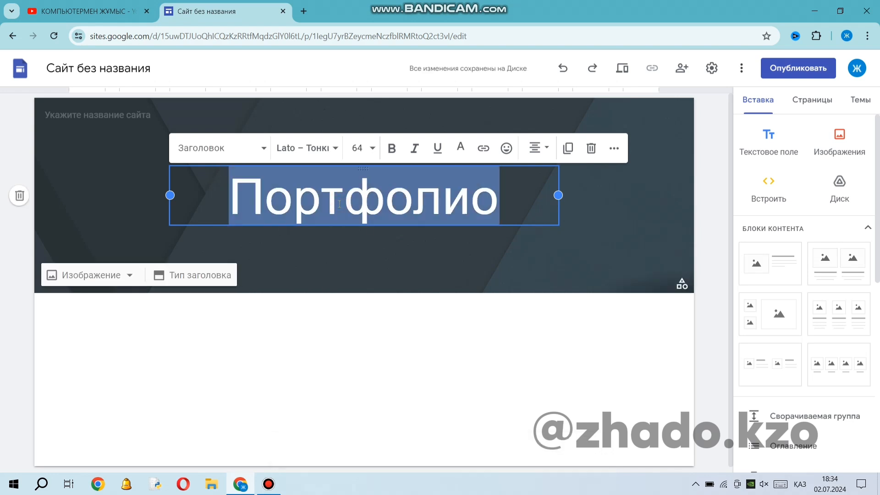
click(327, 147)
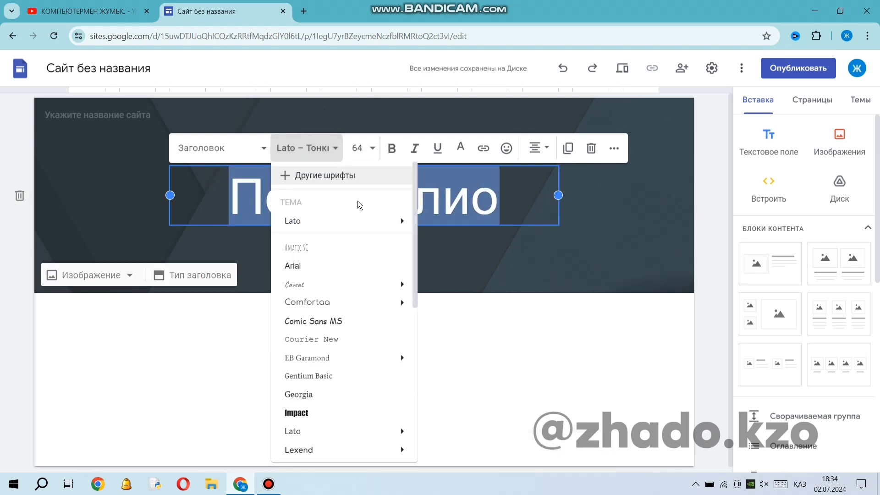
mouse_move(382, 226)
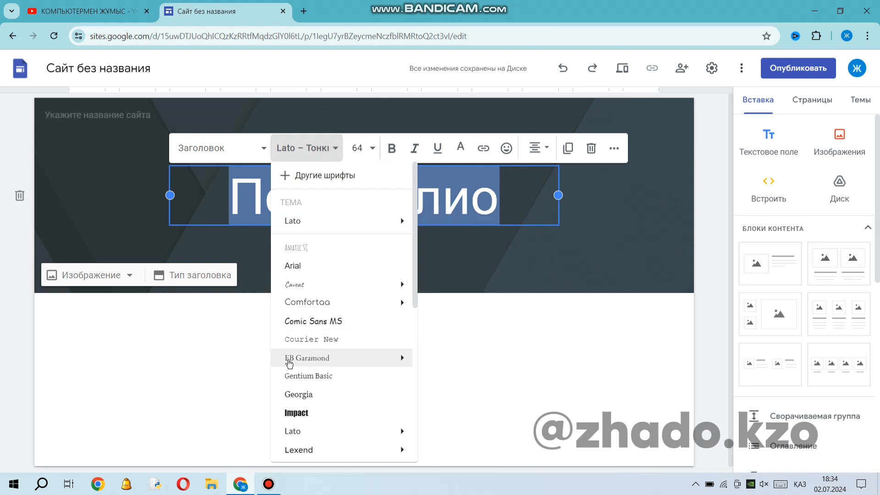
scroll(288, 362, down, 3)
scroll(289, 368, up, 3)
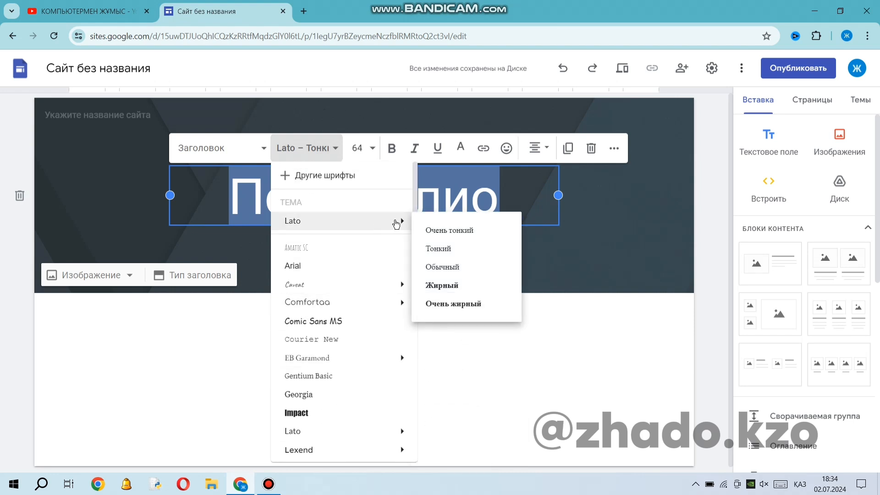
click(457, 234)
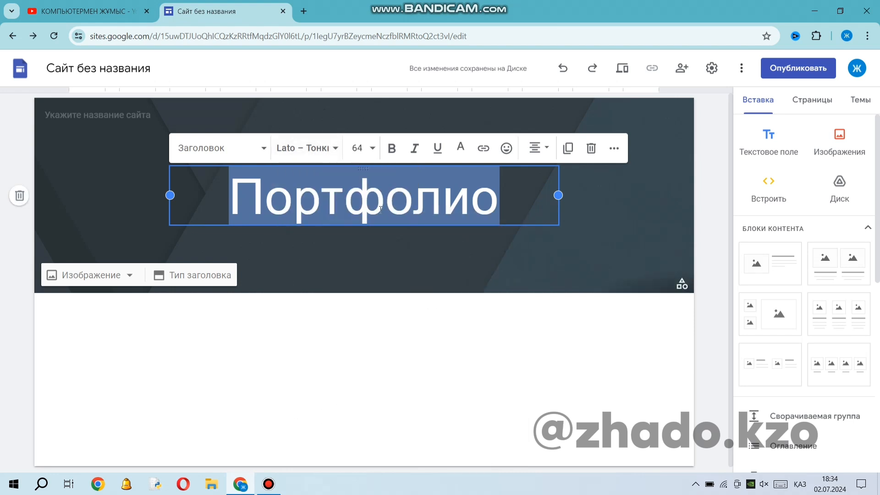
click(306, 149)
mouse_move(379, 218)
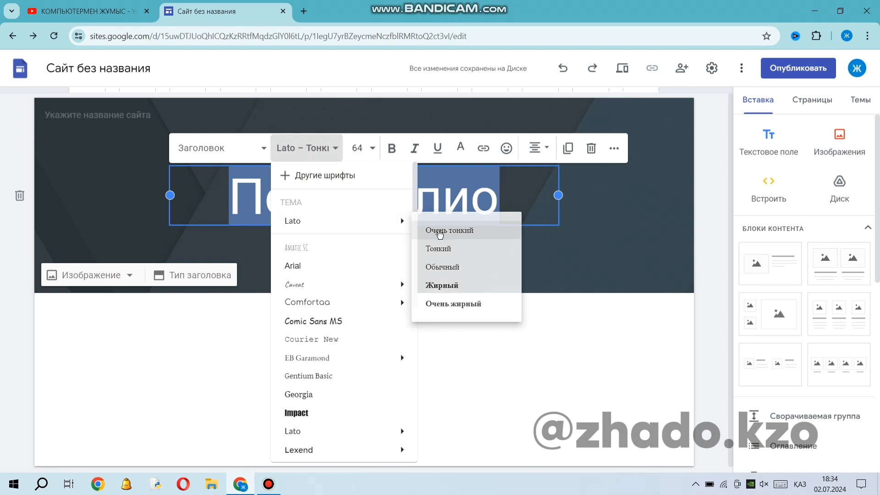
click(486, 228)
click(309, 151)
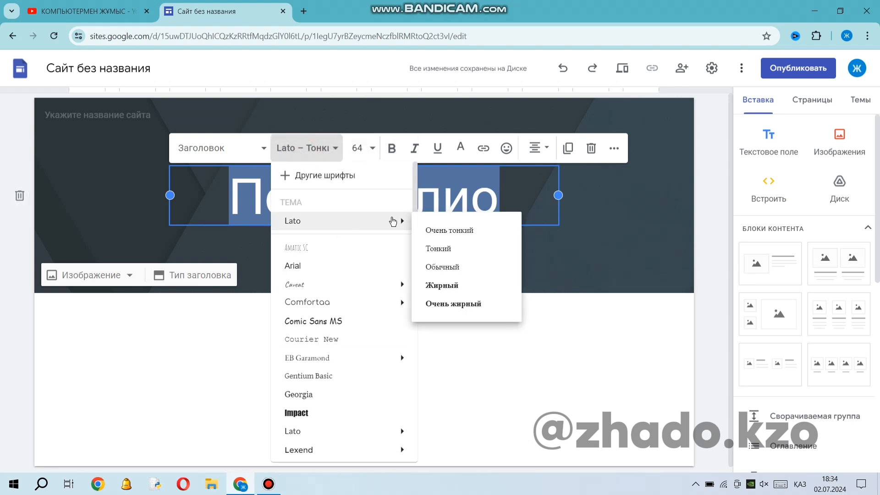
click(453, 289)
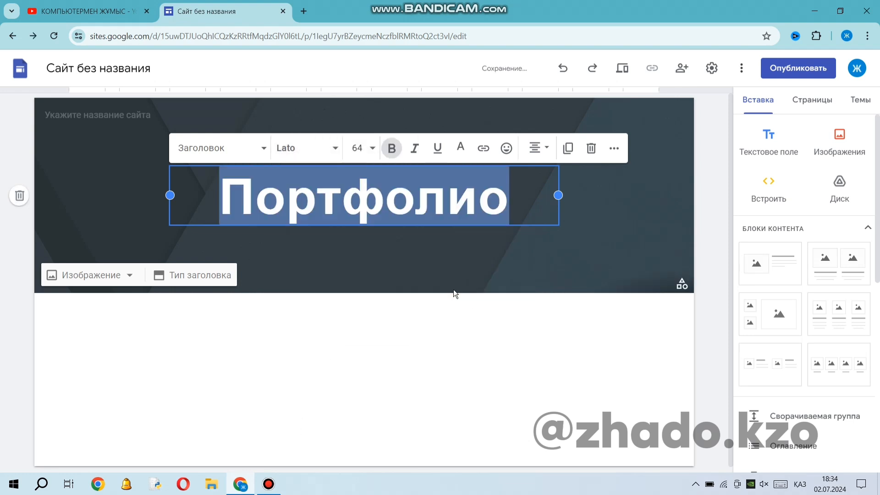
Set the "Портфолио" heading's font size to 96 and widen its text box so the word fits on one line.
click(373, 149)
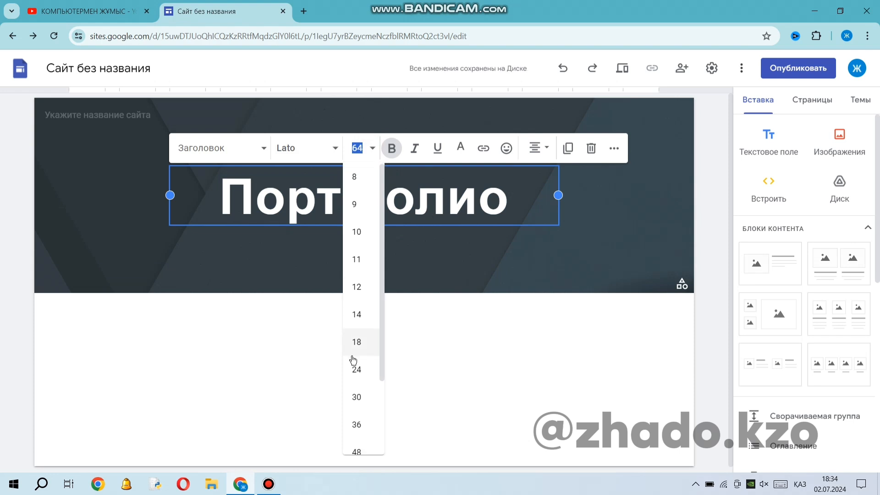
scroll(355, 362, down, 5)
click(361, 432)
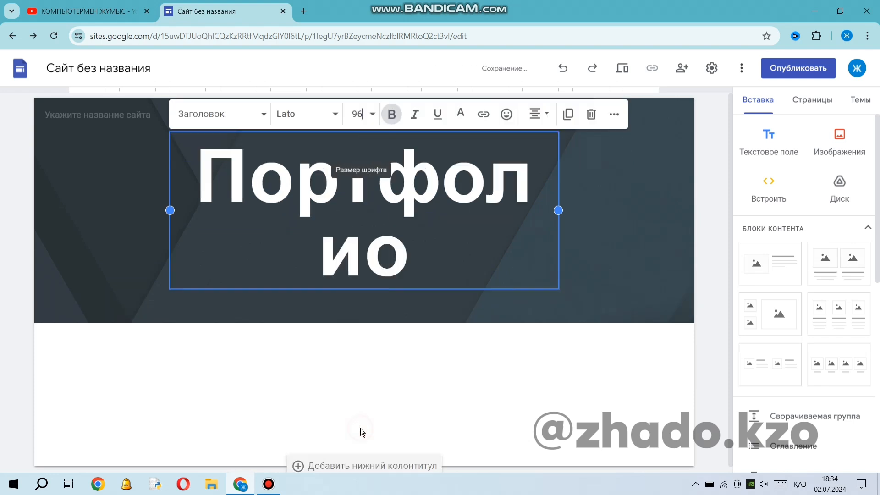
drag(558, 208, 653, 207)
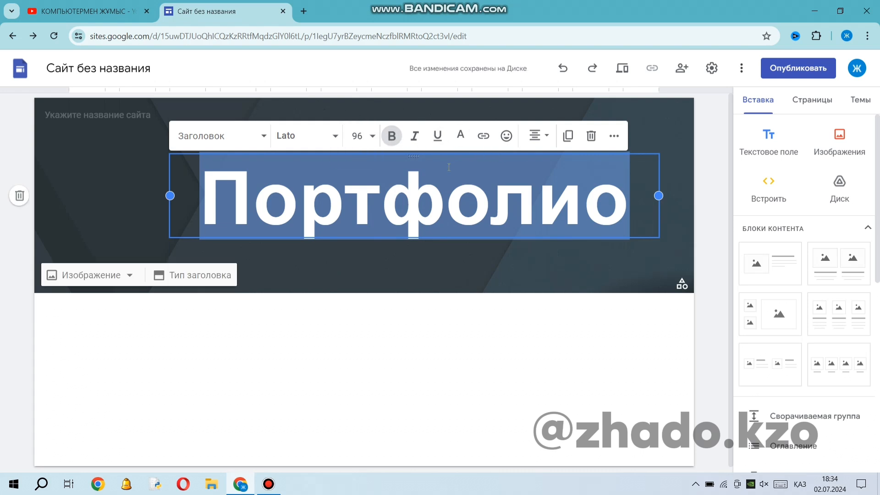
Try italic and underline formatting on the heading and look through the text colour palette.
click(414, 136)
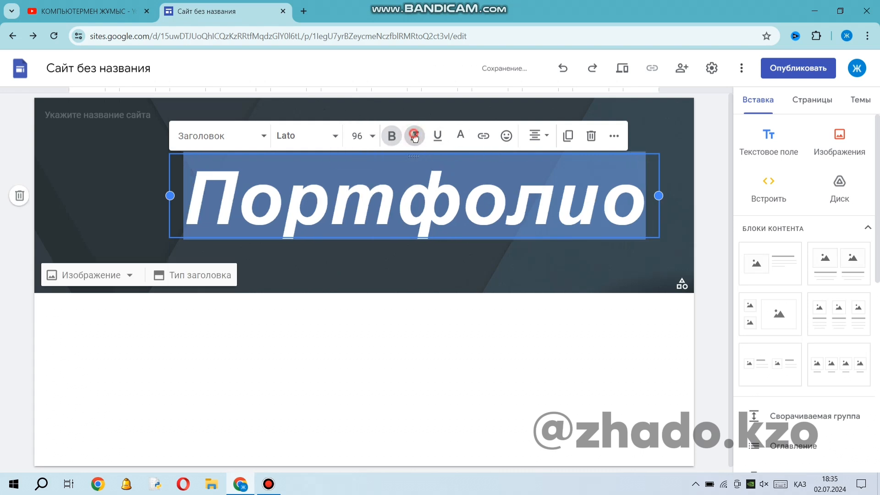
click(414, 136)
click(437, 137)
click(437, 139)
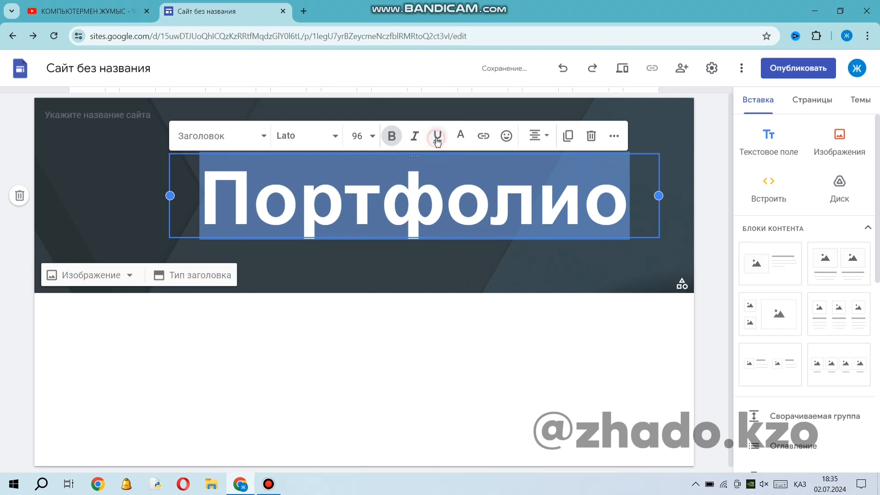
click(460, 137)
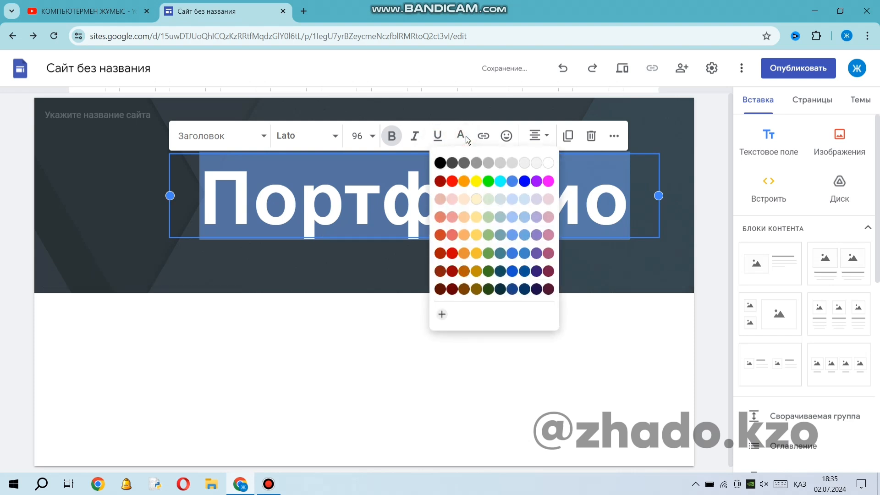
click(466, 140)
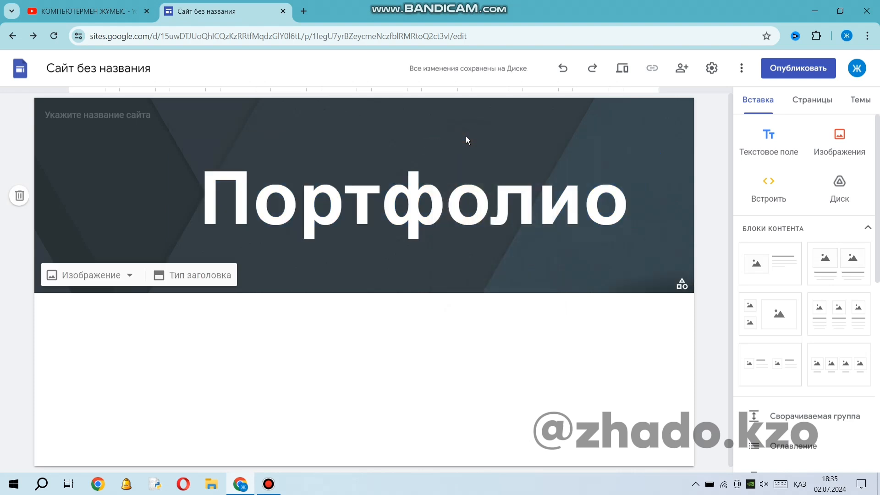
Examine the emoji picker, alignment choices and additional formatting options available for the heading.
click(365, 219)
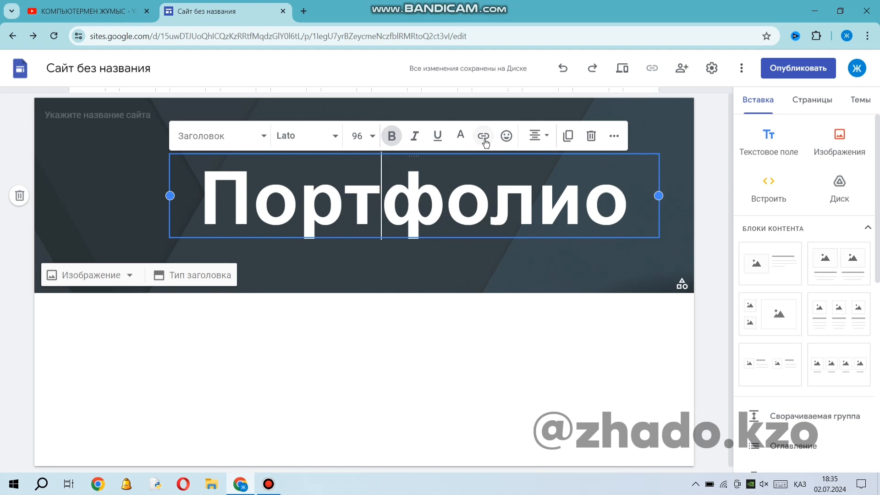
click(509, 136)
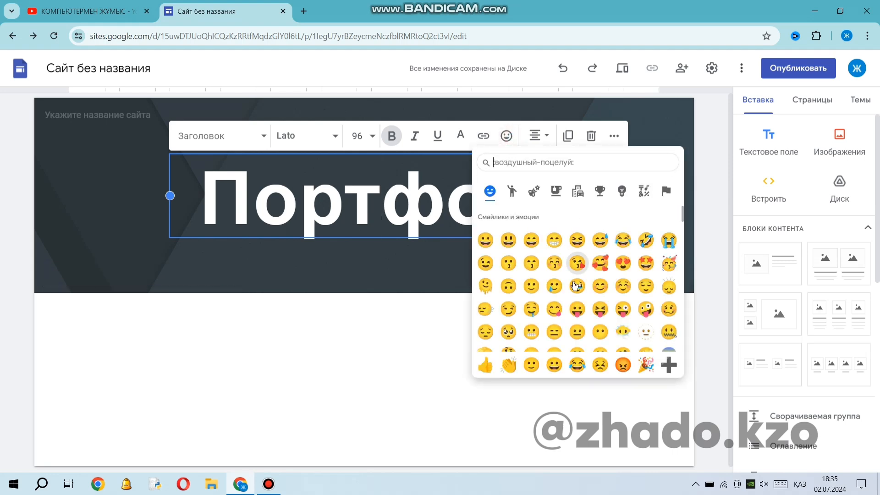
scroll(570, 302, down, 3)
scroll(567, 279, up, 3)
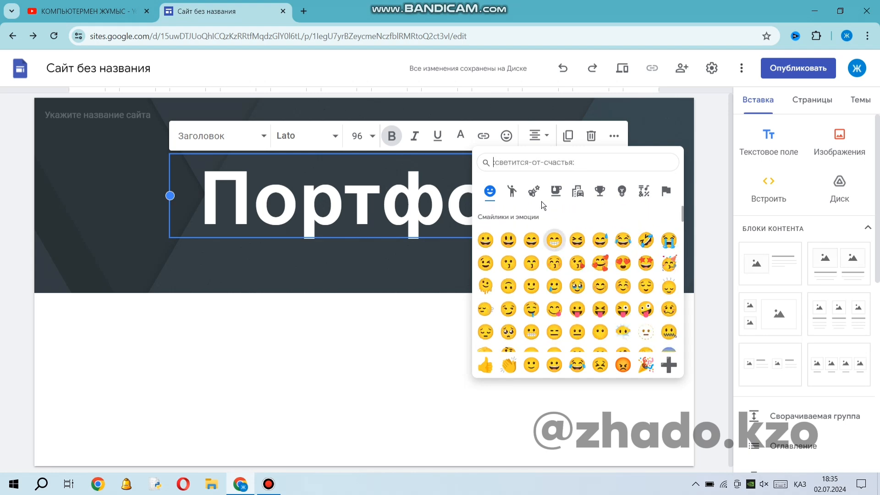
click(546, 136)
click(520, 170)
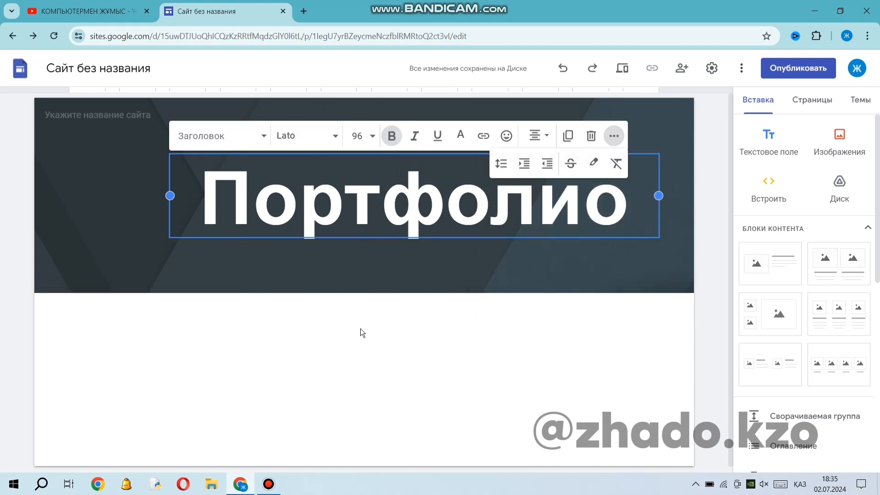
click(339, 309)
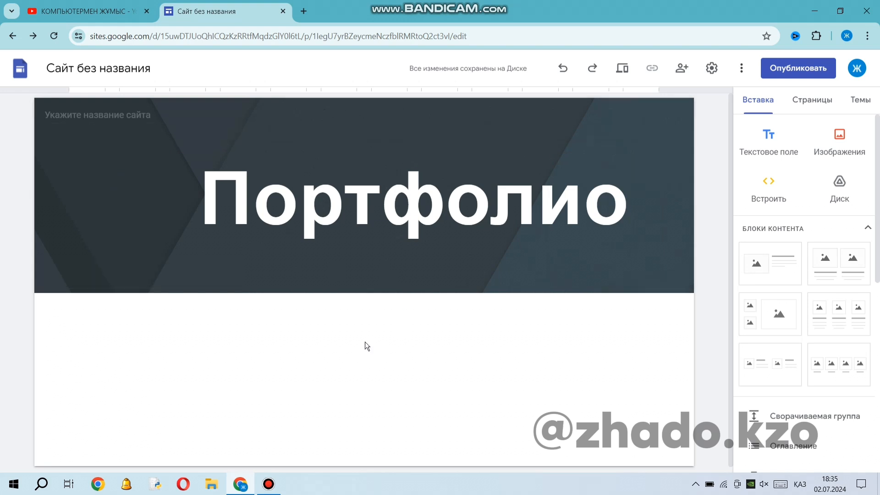
Replace the header background with the gallery photo of a laptop, coffee cup and notebook, and centre the heading horizontally in the header.
mouse_move(195, 275)
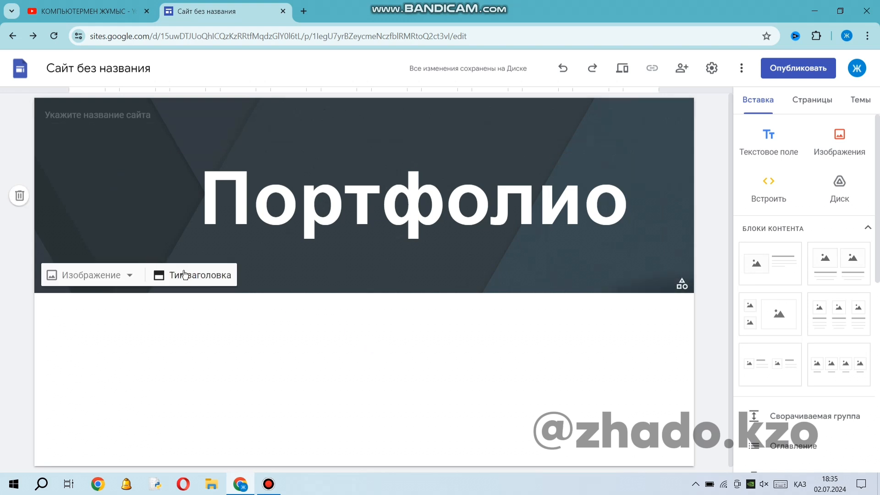
click(108, 276)
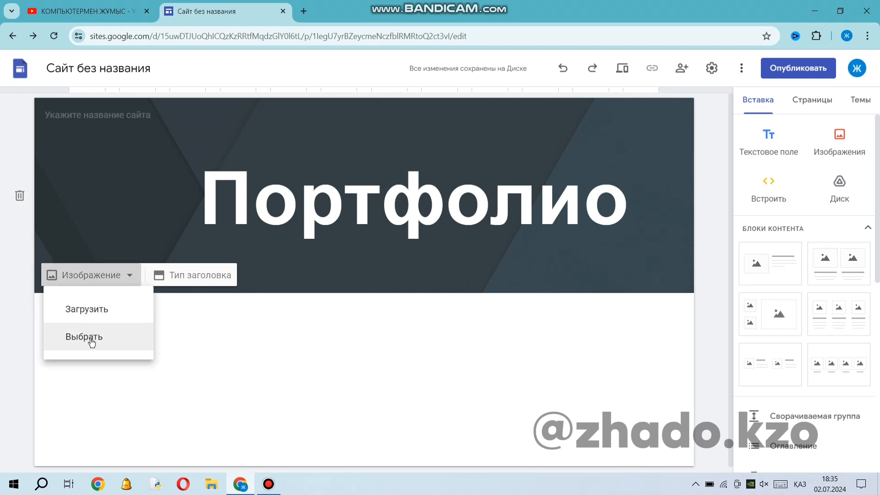
click(92, 340)
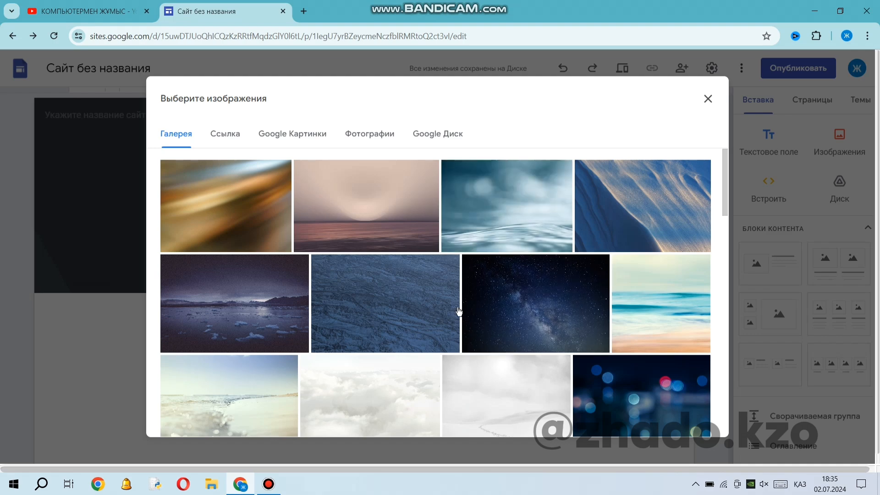
scroll(458, 311, down, 15)
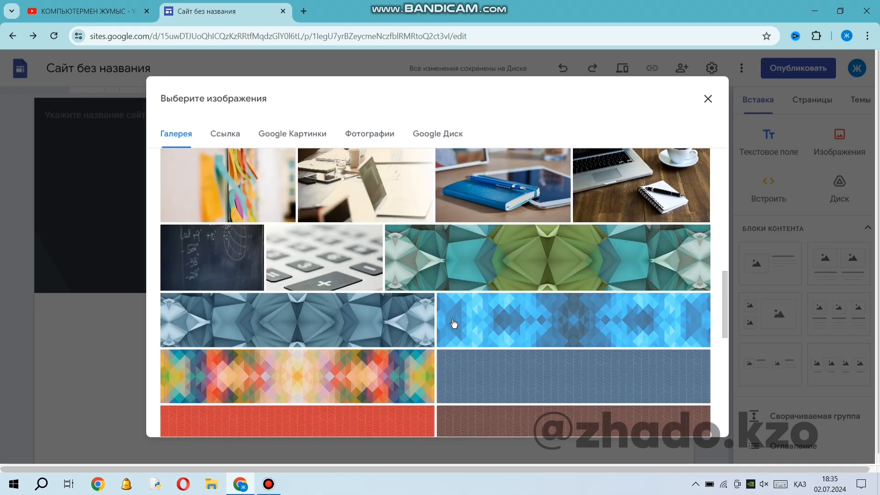
scroll(454, 323, down, 9)
scroll(456, 328, up, 3)
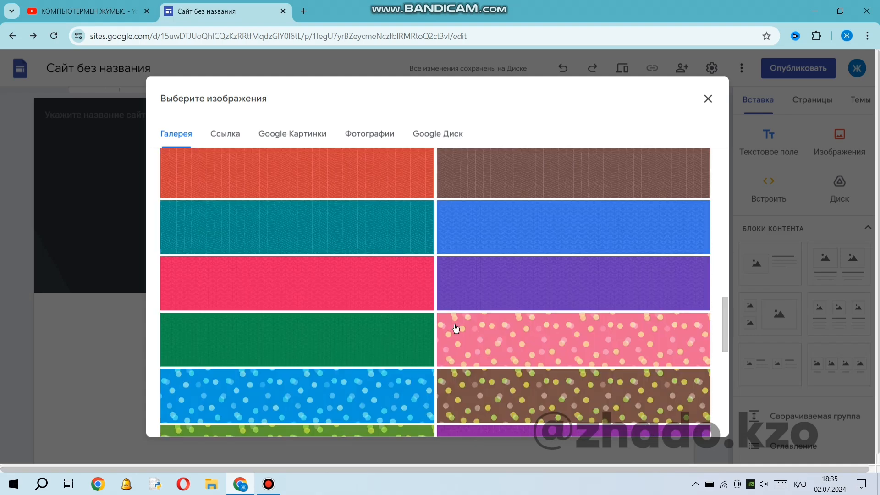
scroll(456, 328, up, 10)
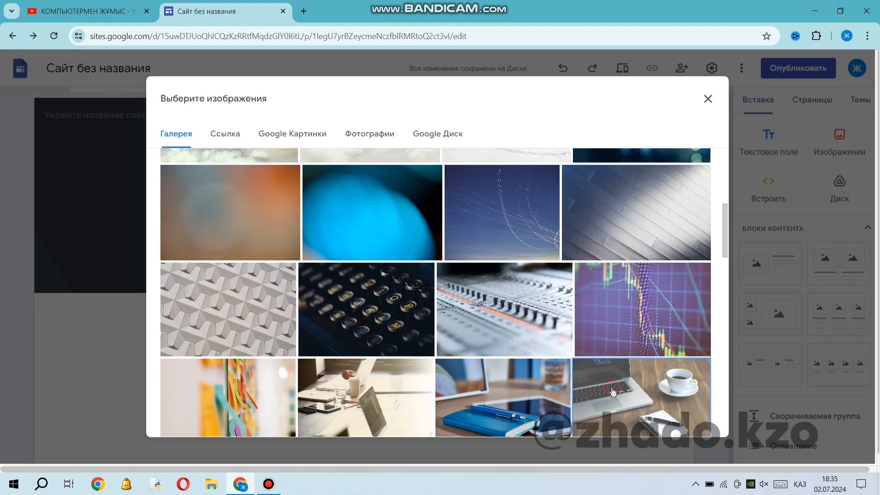
click(613, 391)
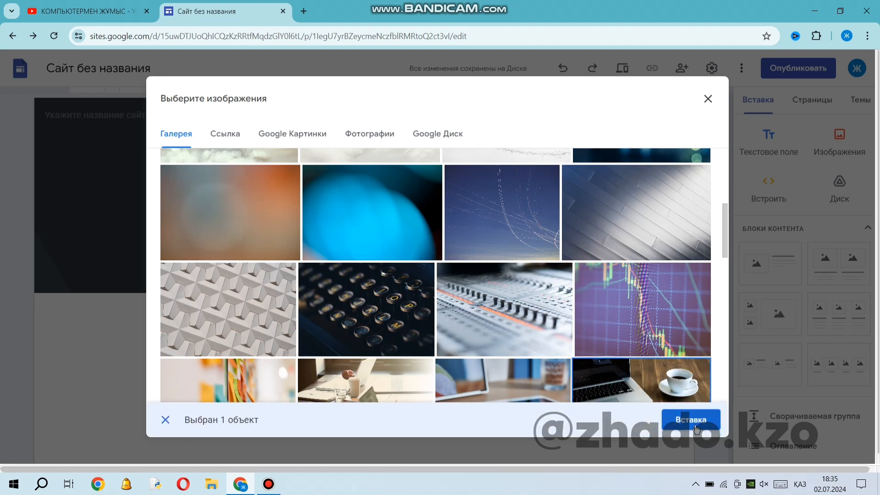
click(692, 420)
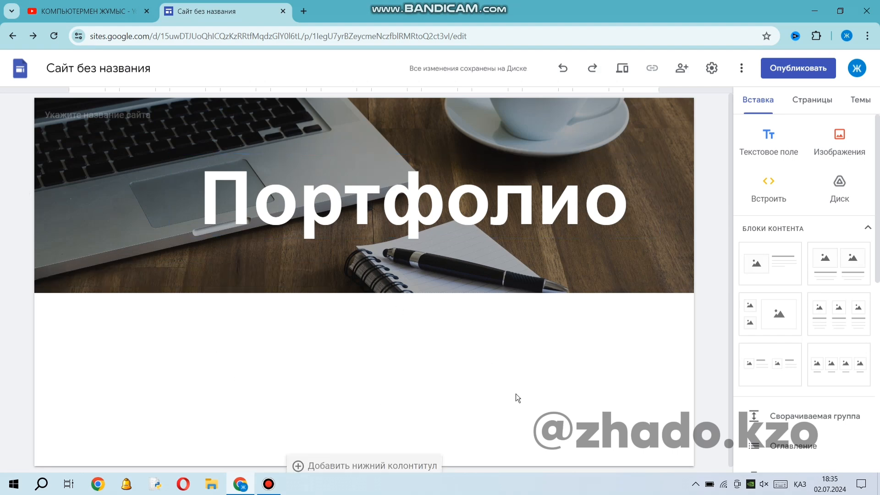
click(447, 197)
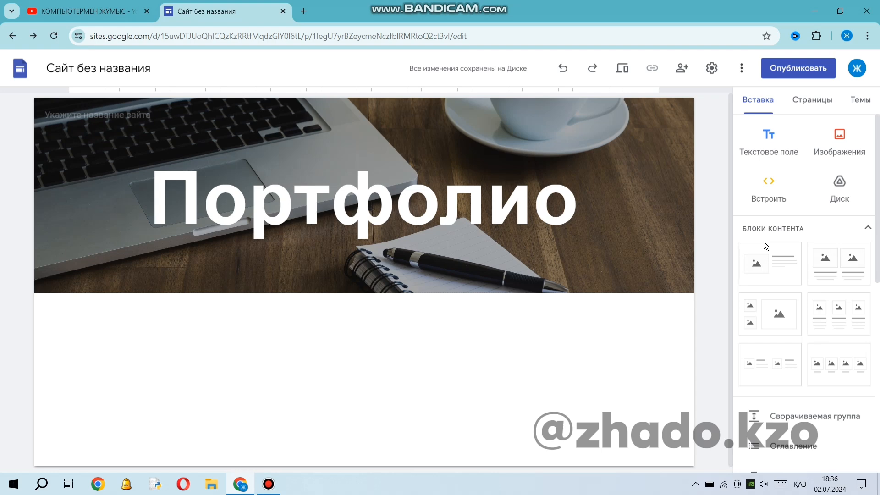
click(777, 265)
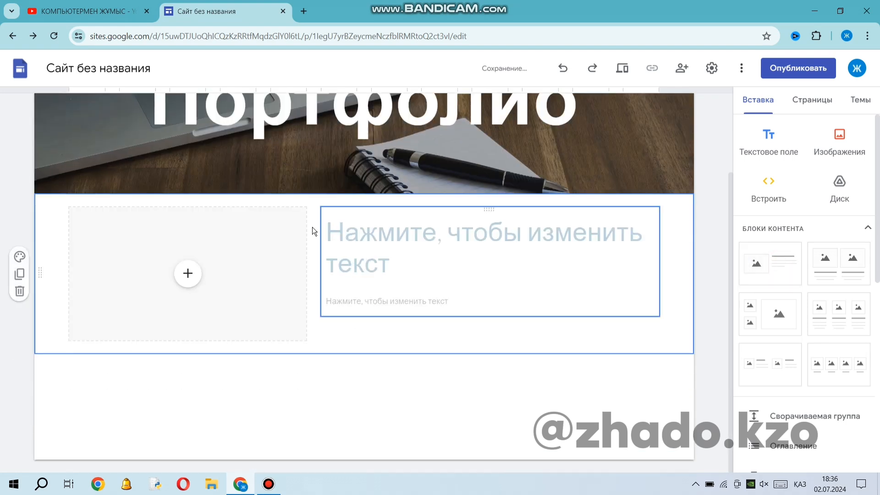
click(188, 275)
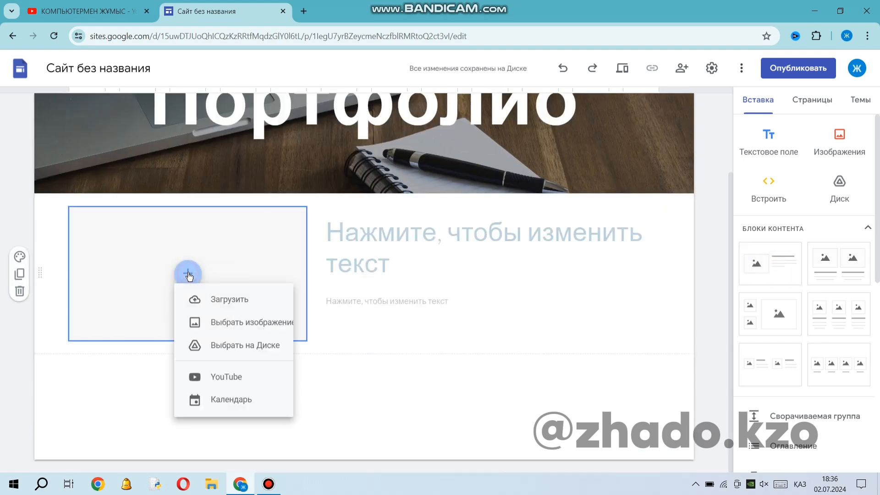
click(237, 316)
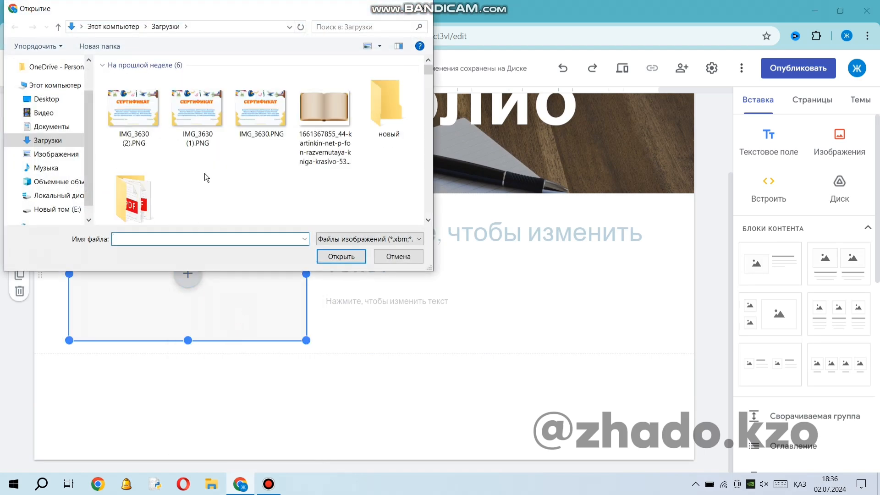
scroll(216, 183, down, 10)
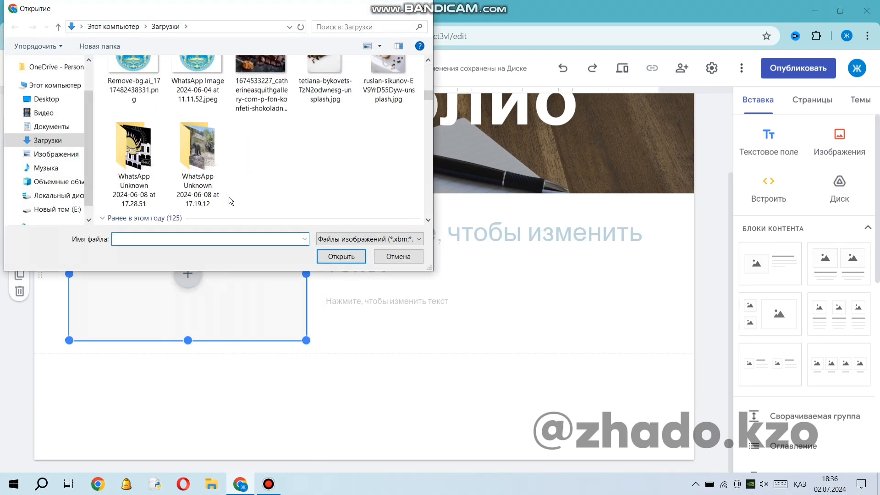
scroll(230, 200, down, 10)
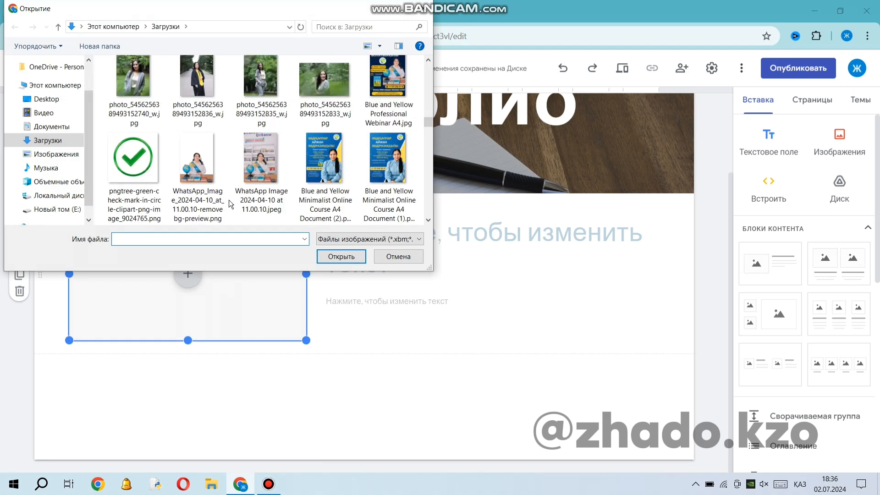
scroll(229, 200, up, 1)
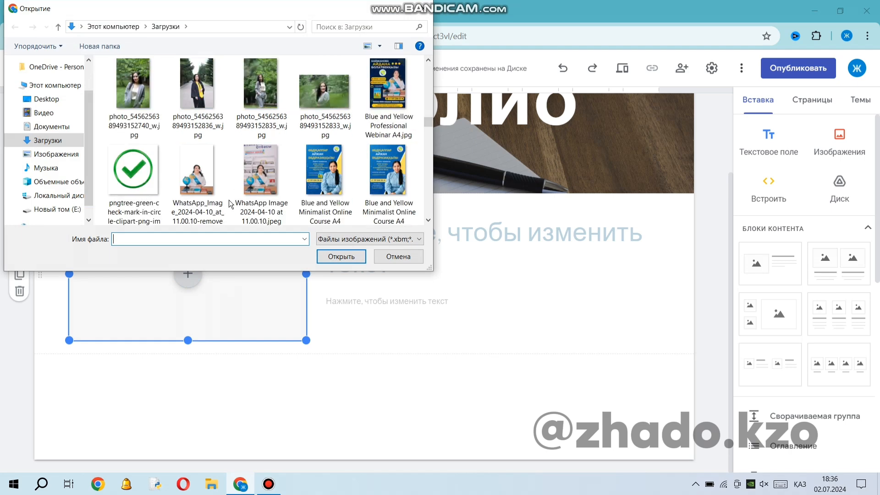
click(265, 96)
click(340, 257)
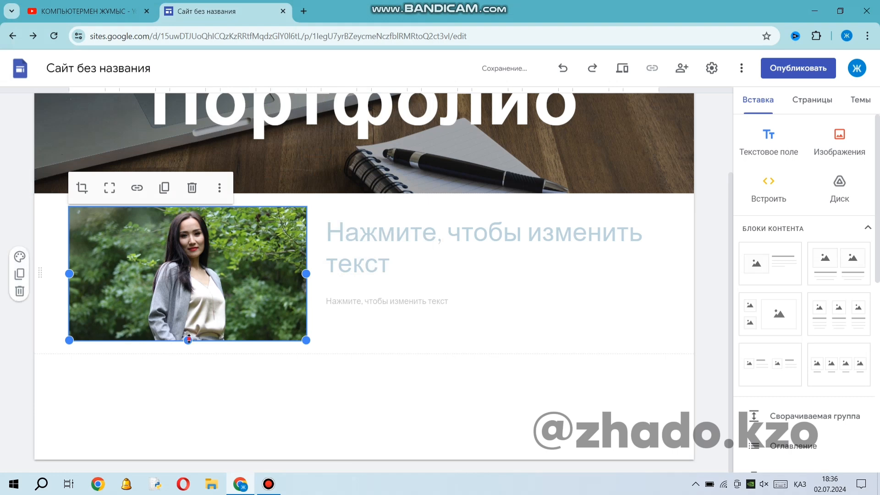
drag(188, 339, 169, 477)
Fill the block's text with the full name, date of birth and "Мамандығы: программист және информатика пәні мұғалімі" on separate lines.
click(392, 232)
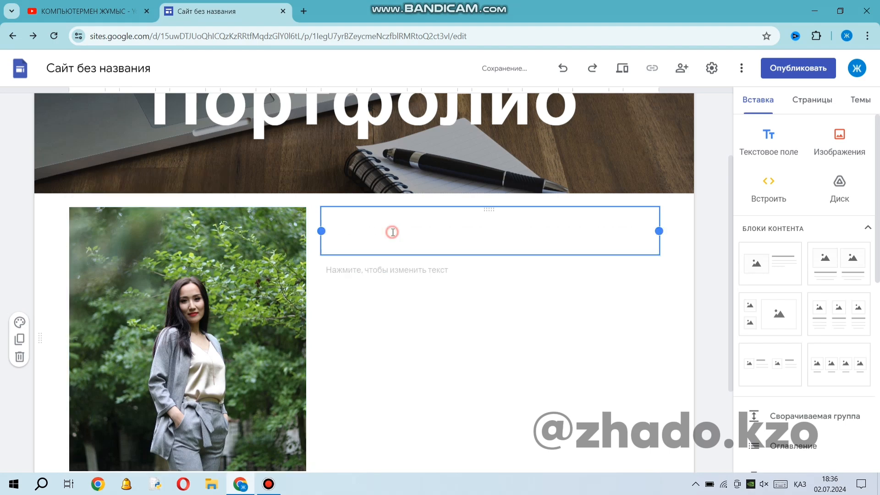
click(268, 484)
click(286, 37)
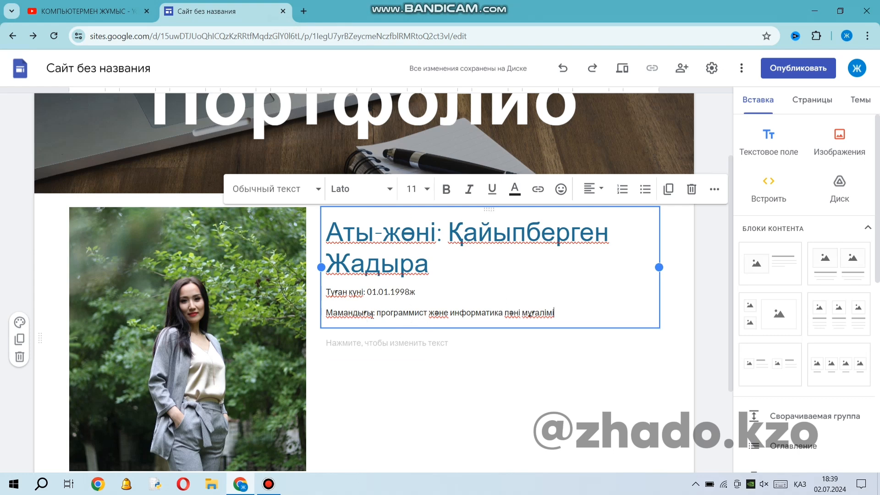
Apply the smaller "Заголовок" style to all three lines of the personal details and colour them dark green.
drag(566, 316, 347, 216)
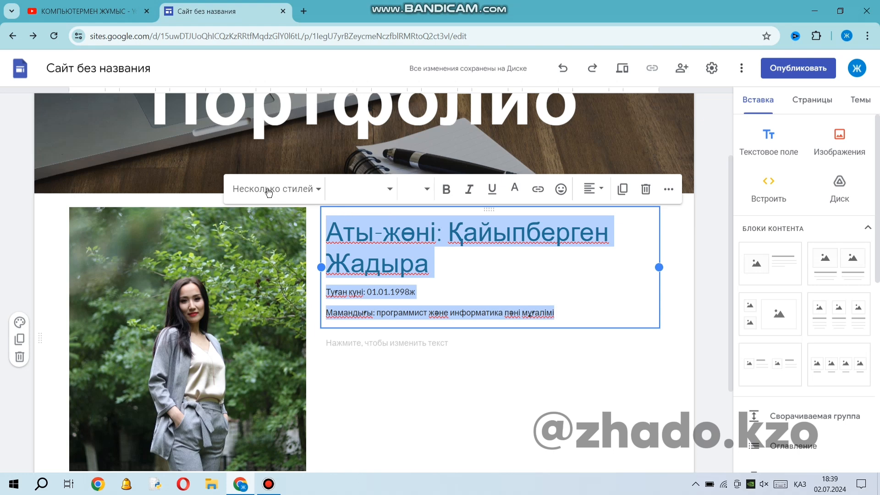
click(315, 189)
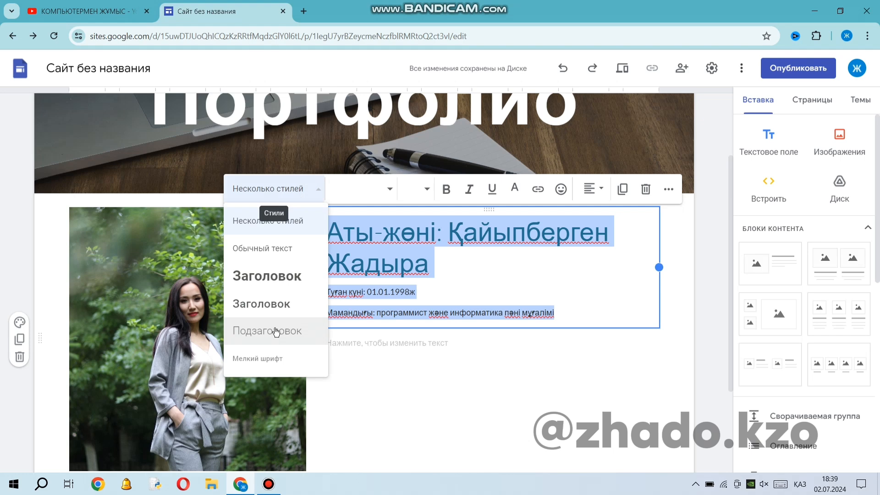
click(273, 302)
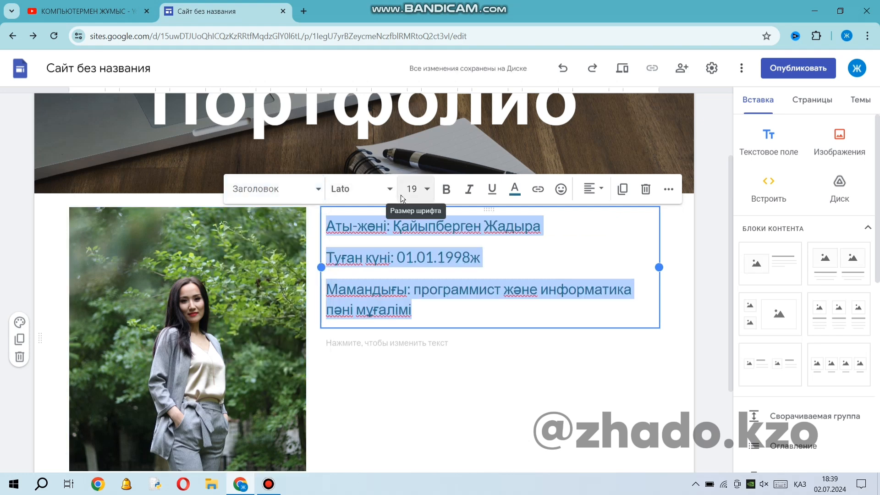
click(513, 193)
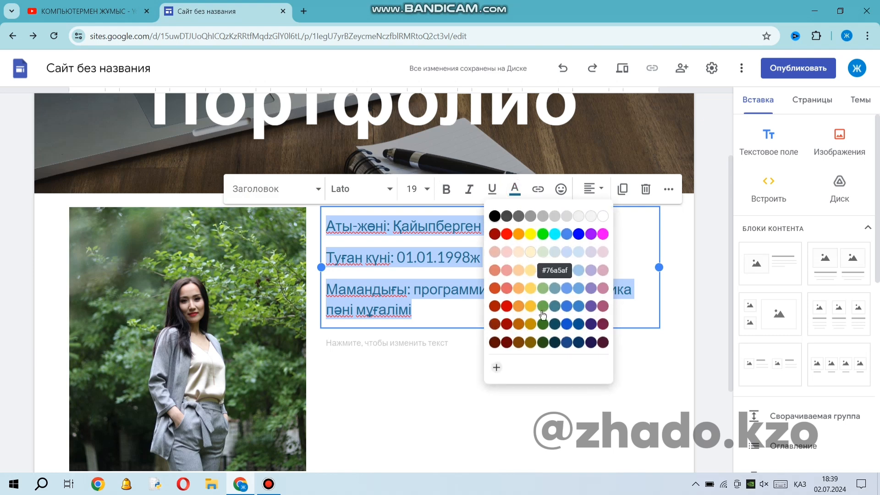
click(543, 342)
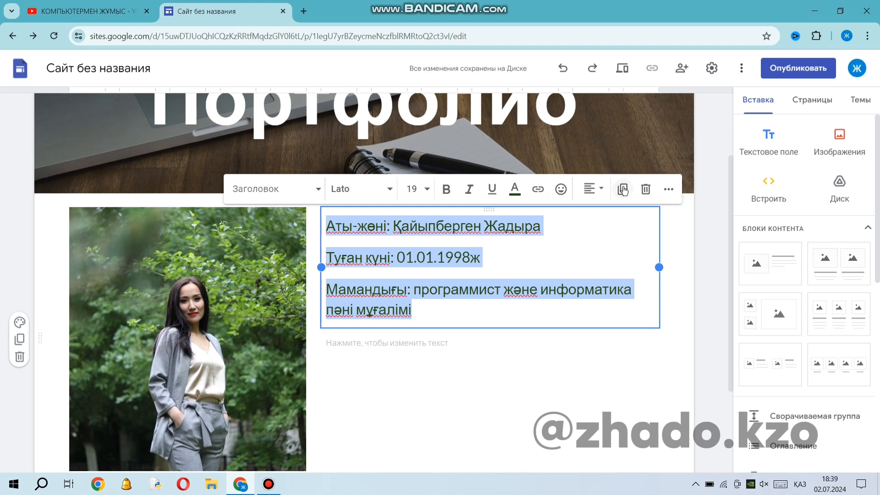
click(444, 316)
click(637, 344)
click(706, 380)
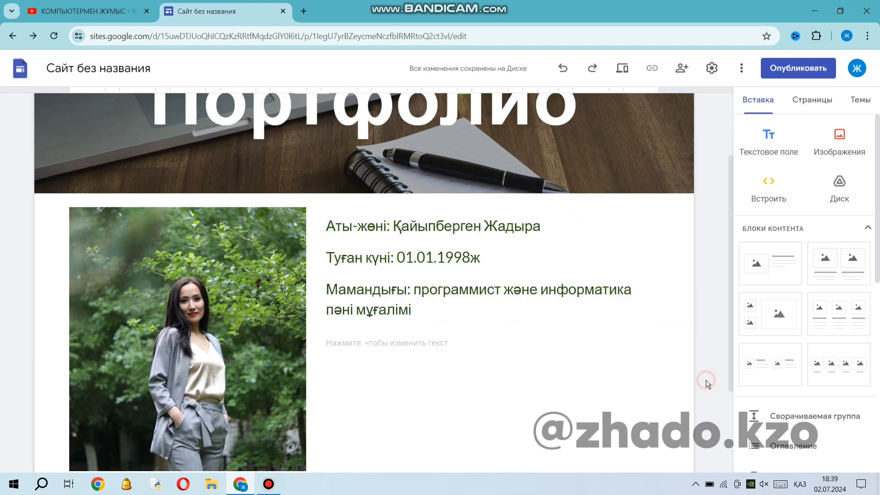
Start a new image carousel below the photo-and-text block and choose to upload its images from the computer.
scroll(435, 355, down, 4)
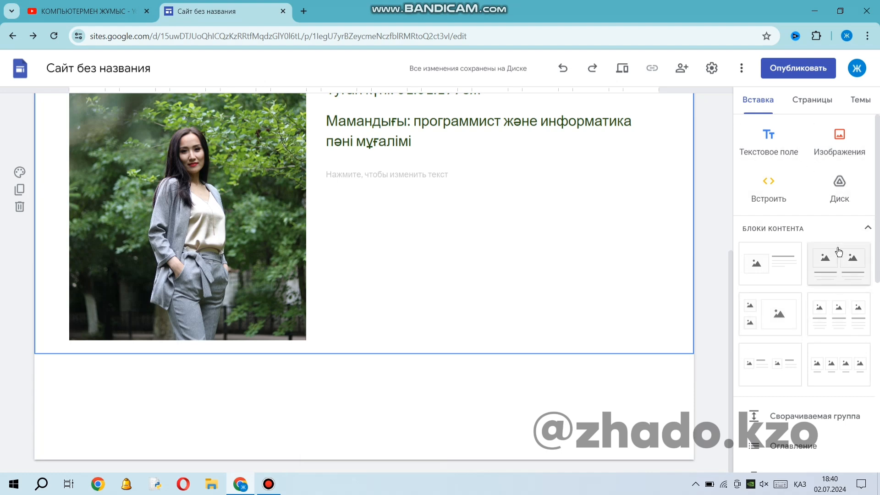
click(828, 232)
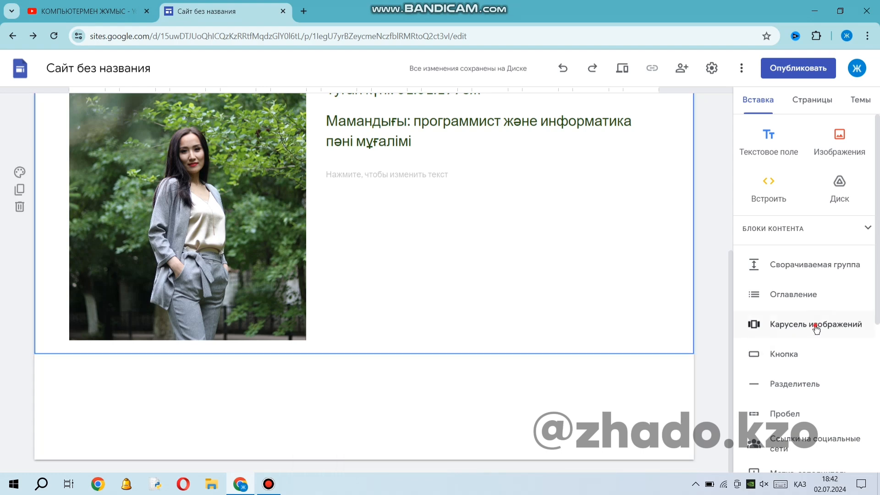
click(816, 326)
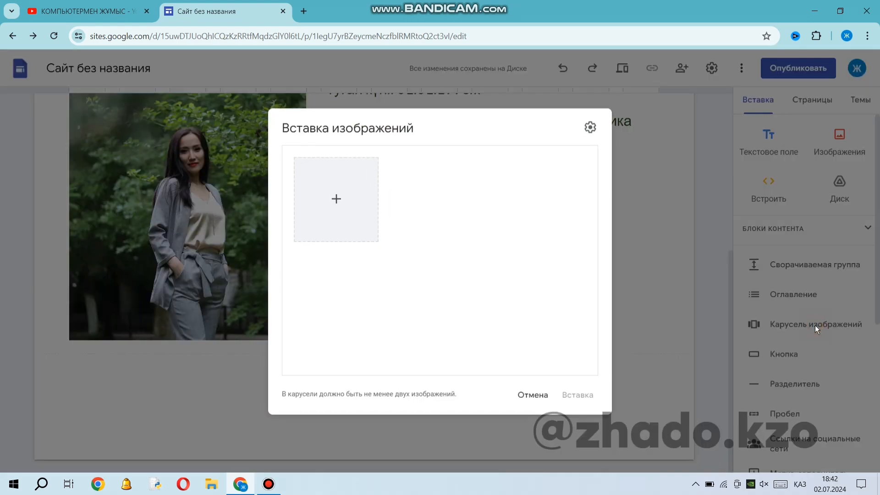
click(336, 199)
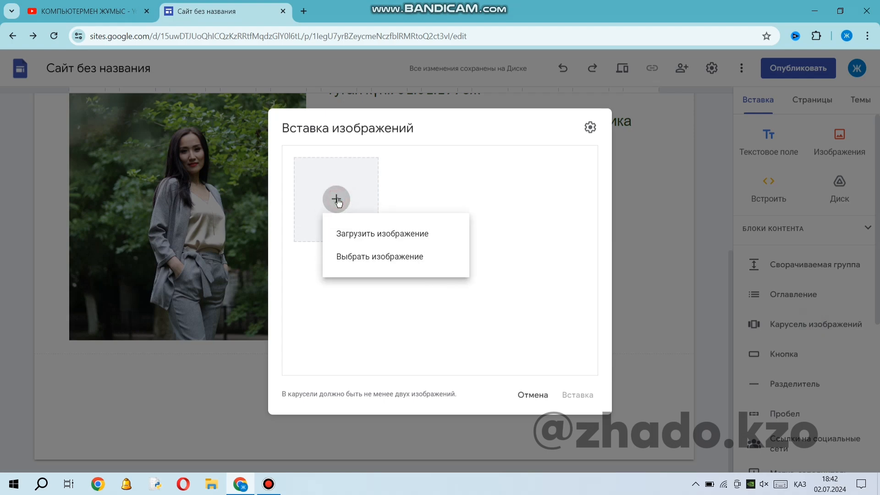
click(427, 236)
scroll(229, 178, down, 10)
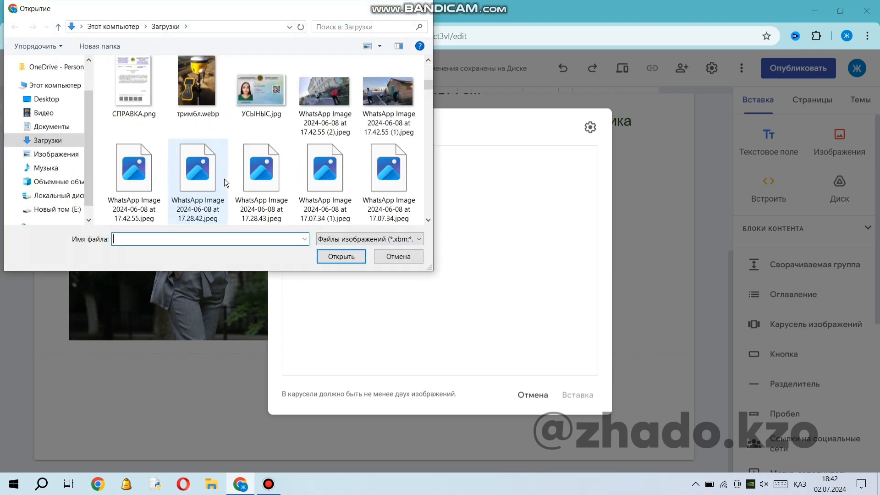
scroll(226, 183, down, 15)
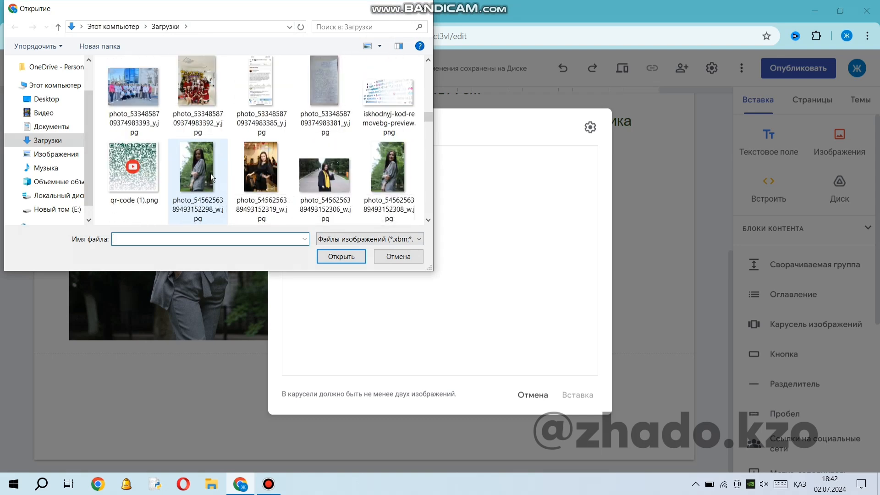
click(211, 176)
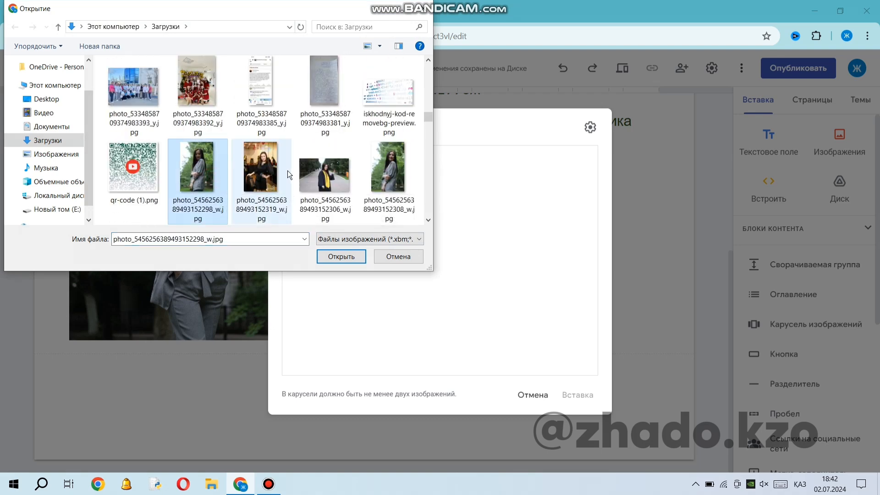
ctrl+click(272, 175)
ctrl+click(323, 177)
ctrl+click(390, 179)
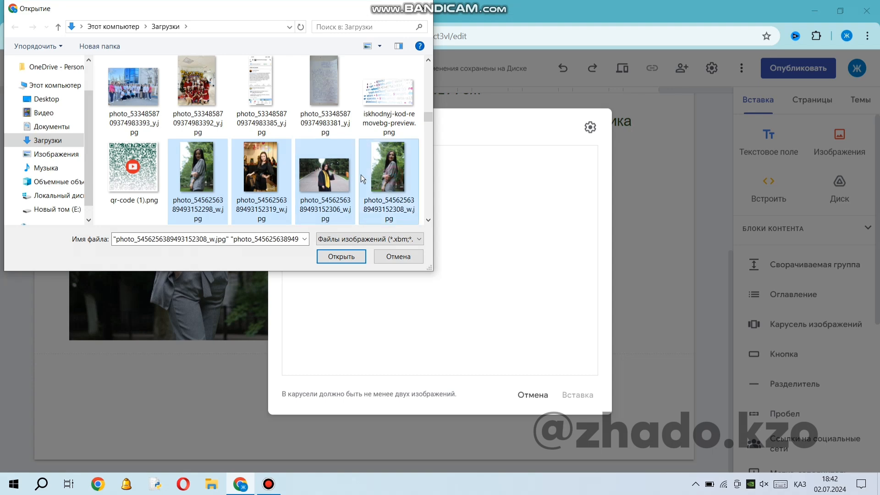
scroll(356, 175, down, 3)
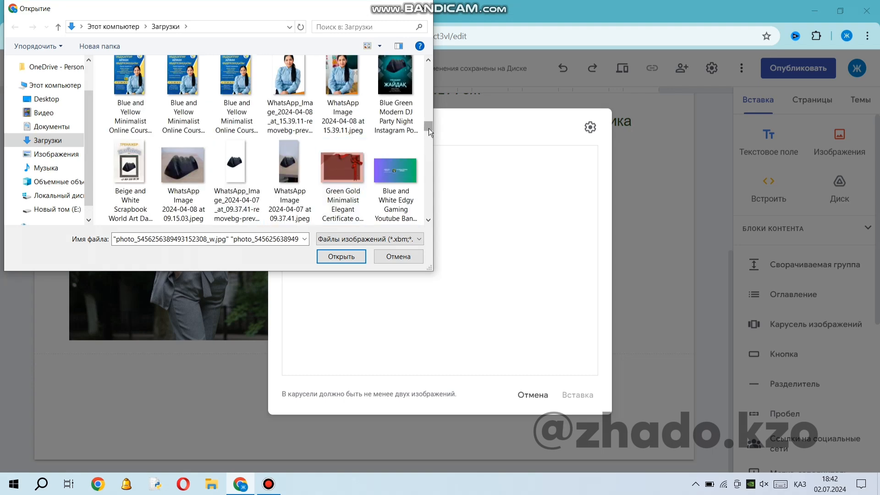
drag(428, 128, 427, 120)
ctrl+click(197, 185)
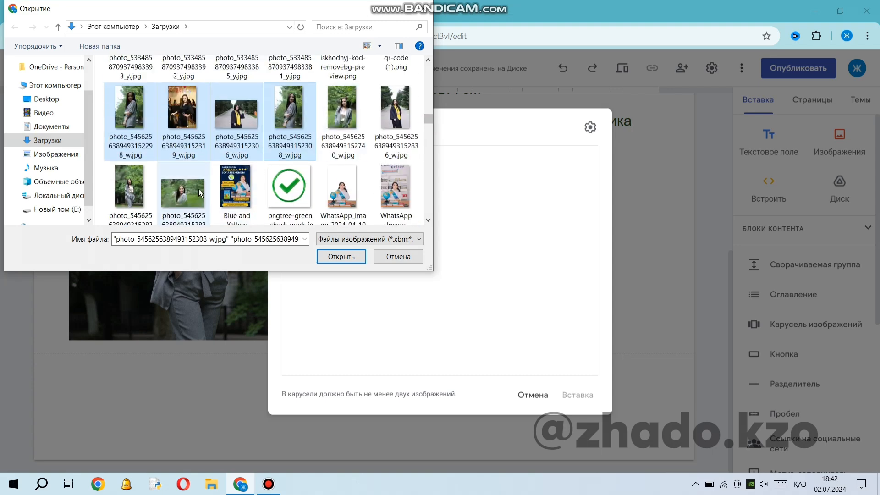
ctrl+click(134, 176)
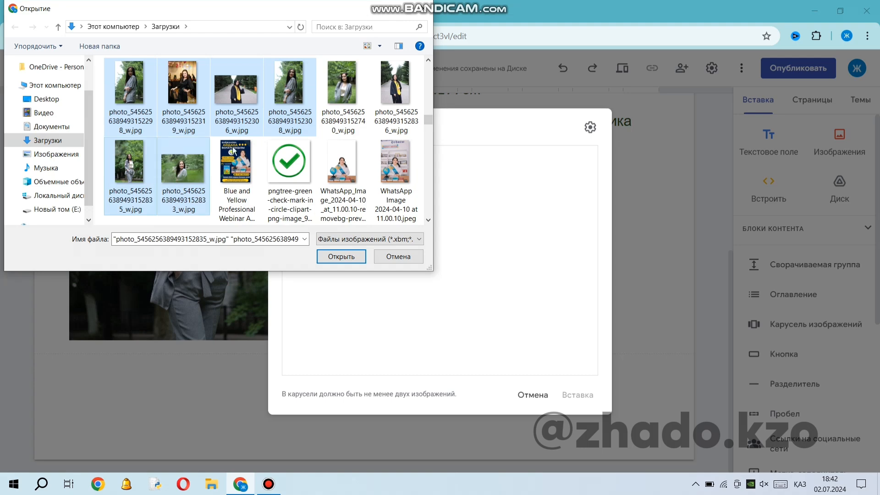
ctrl+click(341, 89)
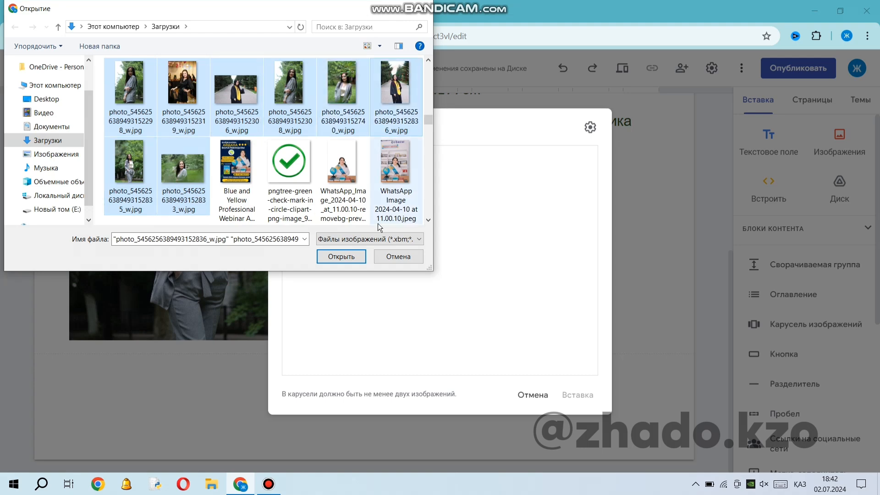
click(351, 257)
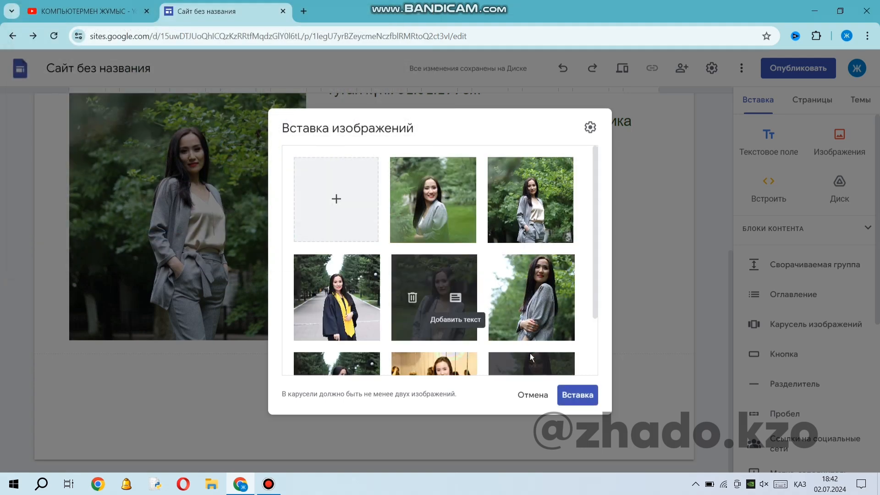
Insert the carousel of uploaded photos into the page and centre it horizontally in its section.
scroll(432, 232, down, 2)
scroll(481, 299, up, 2)
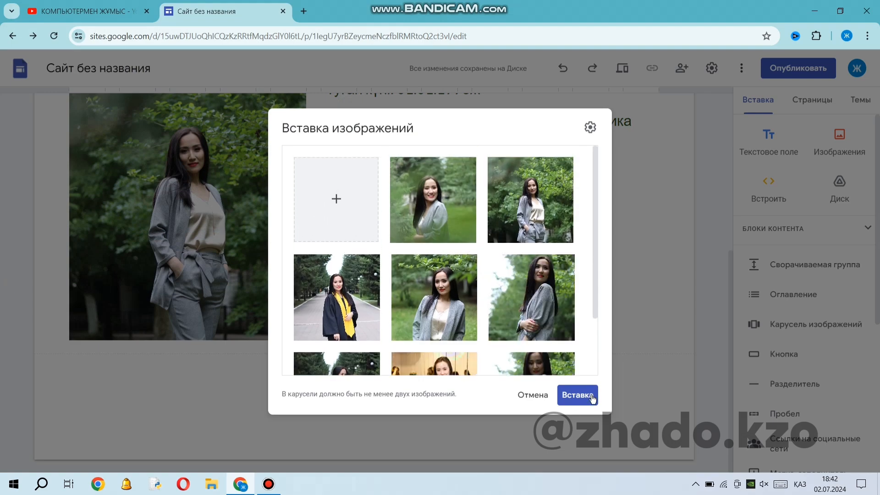
click(589, 397)
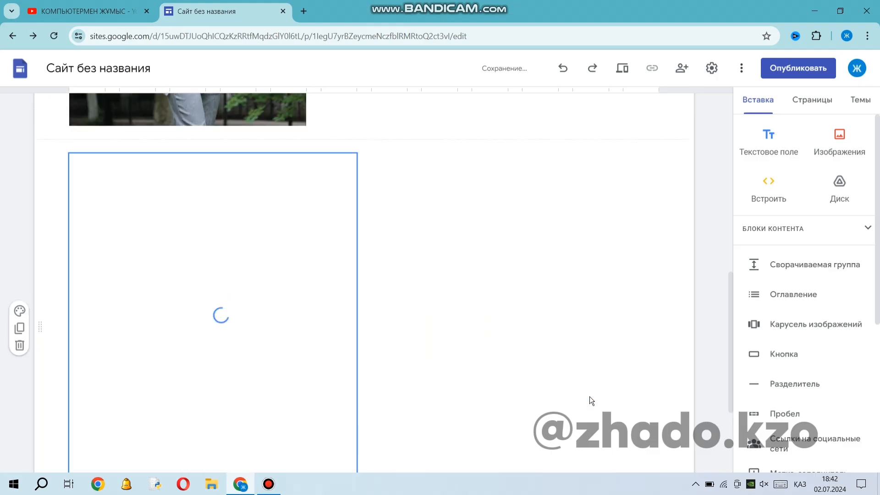
scroll(411, 318, down, 2)
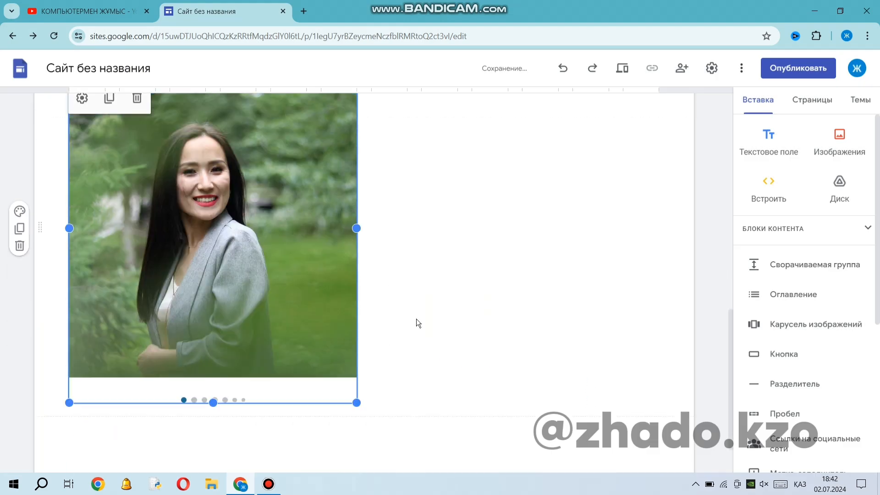
drag(305, 229, 324, 207)
drag(294, 243, 387, 222)
Apply the section colour "Стиль 3" to the image carousel section.
scroll(302, 307, up, 4)
scroll(302, 307, up, 3)
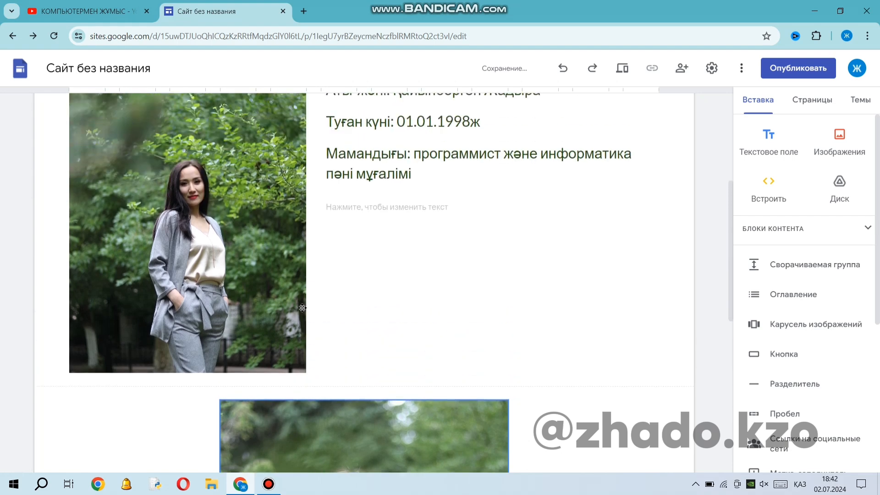
scroll(301, 307, down, 8)
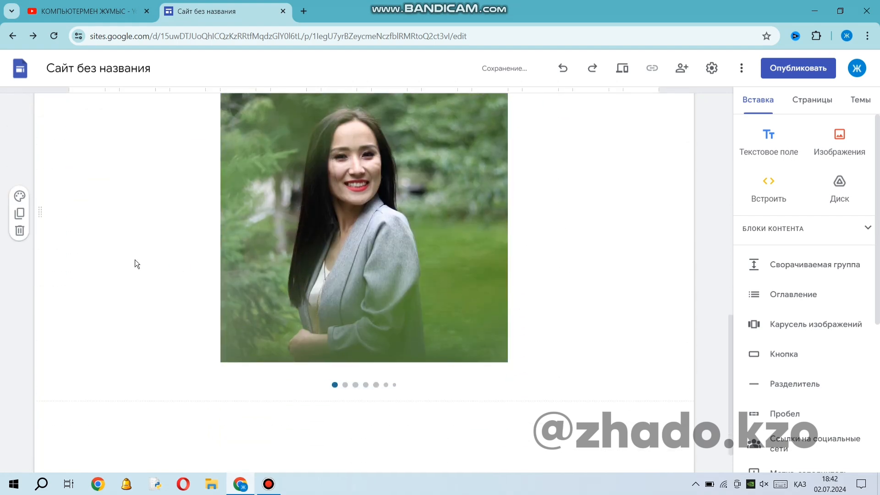
click(163, 235)
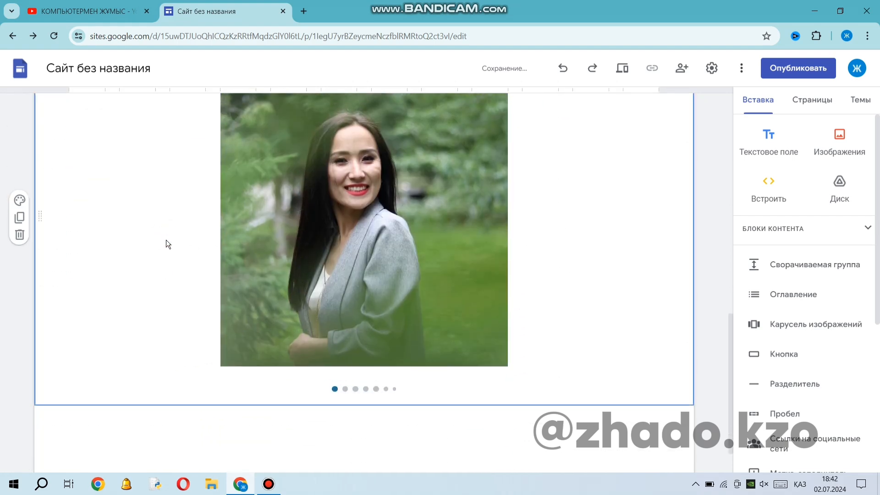
scroll(166, 240, up, 3)
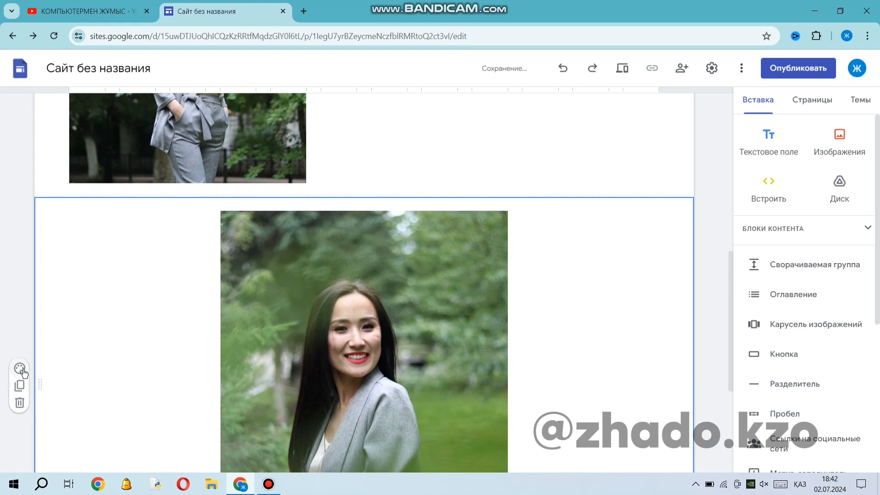
scroll(23, 367, down, 3)
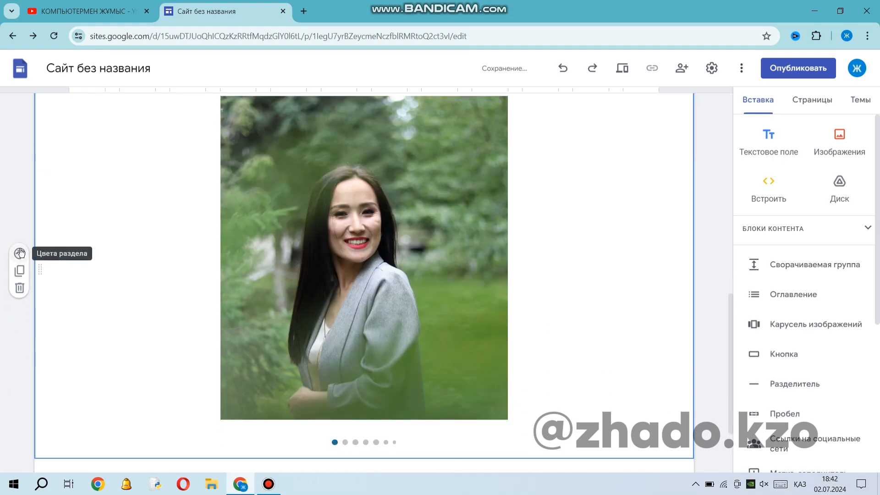
click(21, 253)
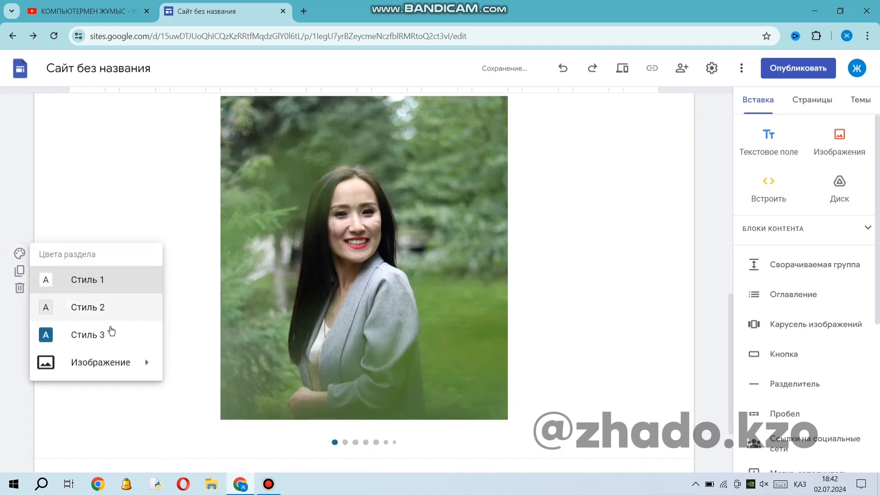
click(110, 338)
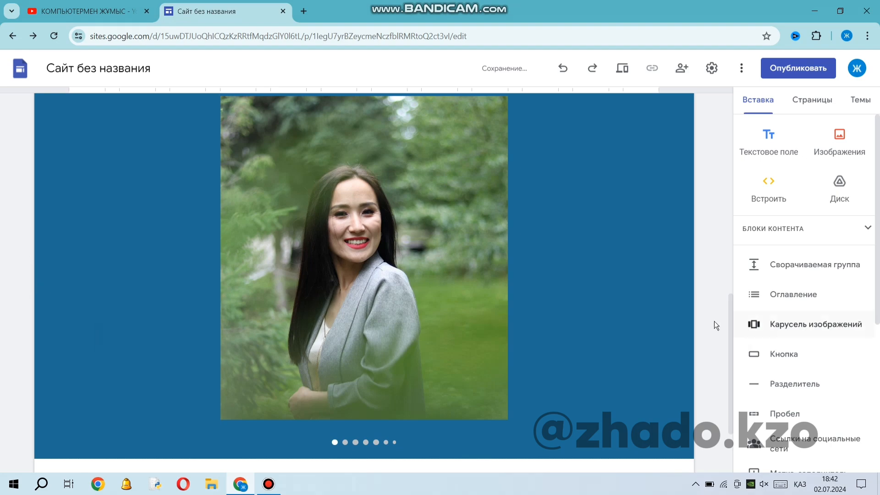
scroll(479, 323, up, 10)
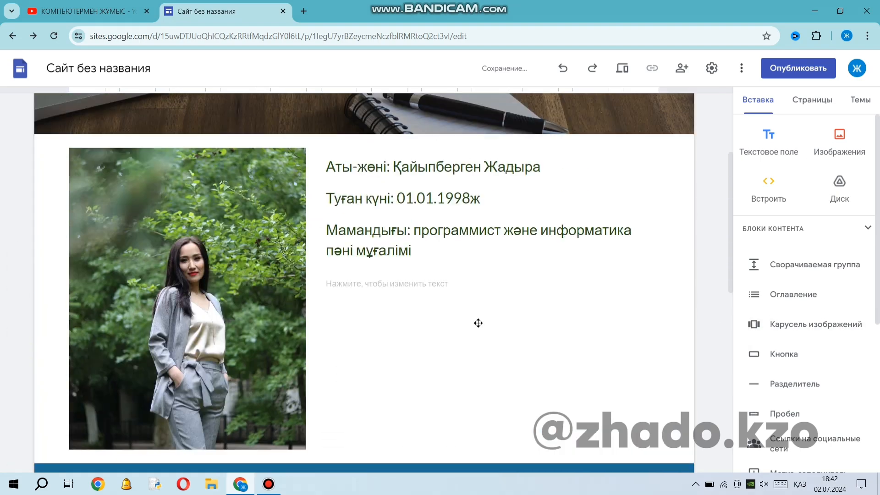
click(447, 375)
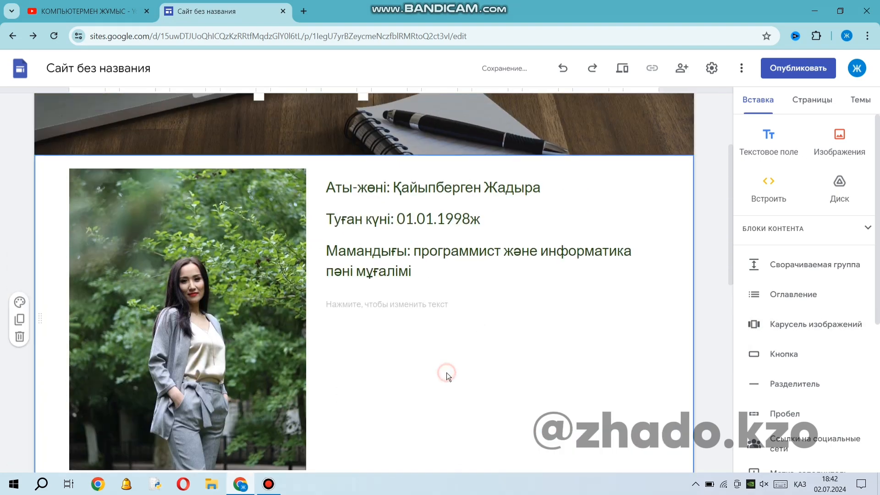
click(20, 302)
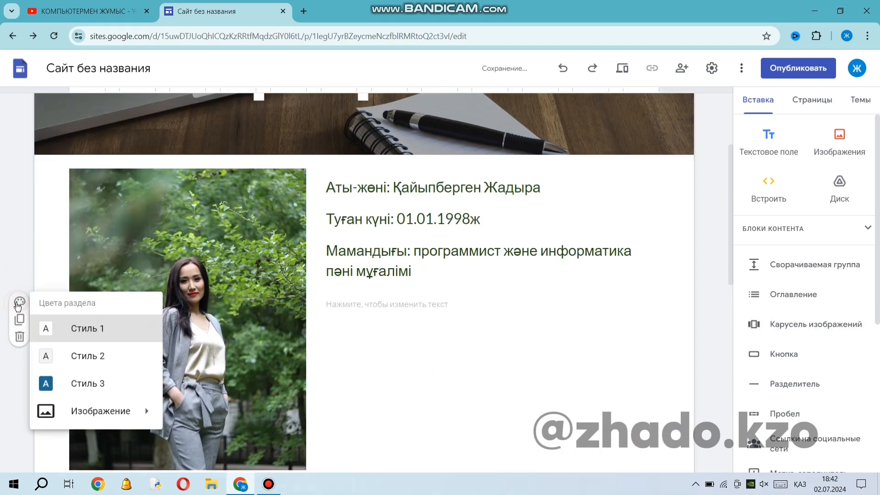
click(594, 385)
scroll(510, 371, down, 10)
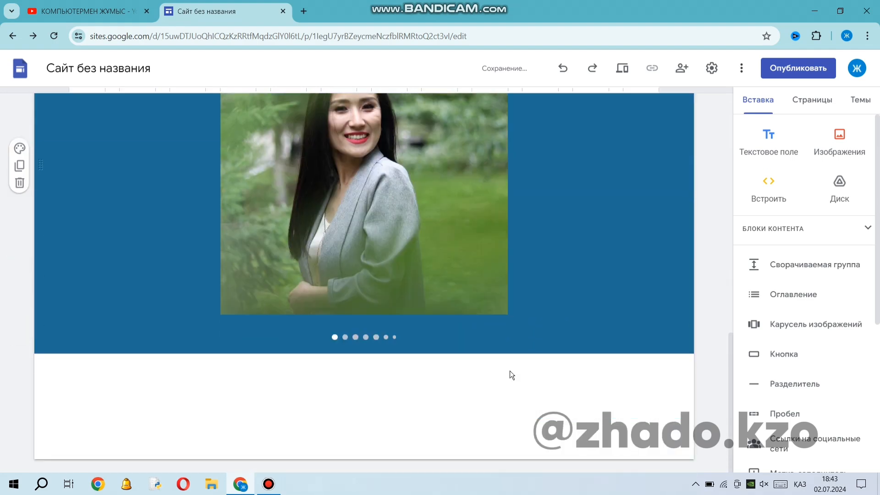
click(590, 334)
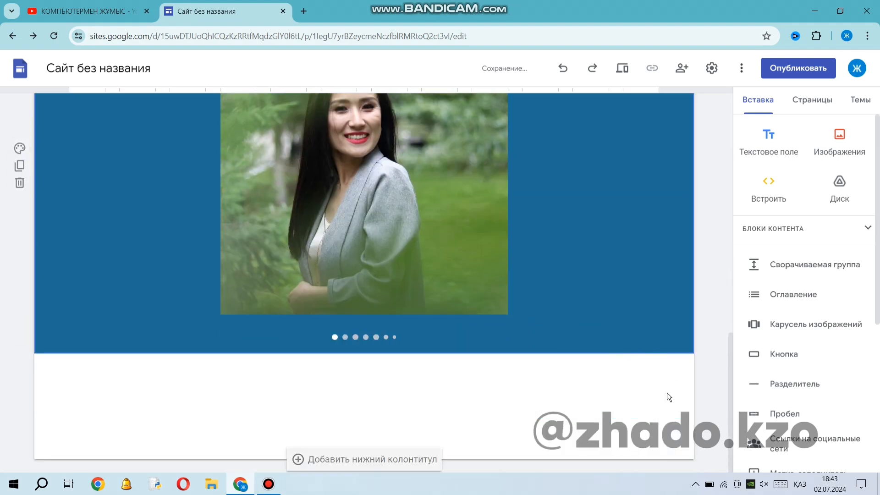
click(786, 357)
key(Escape)
Start a social media links block and copy the Instagram link address from the YouTube channel's "О канале" details.
scroll(848, 377, down, 3)
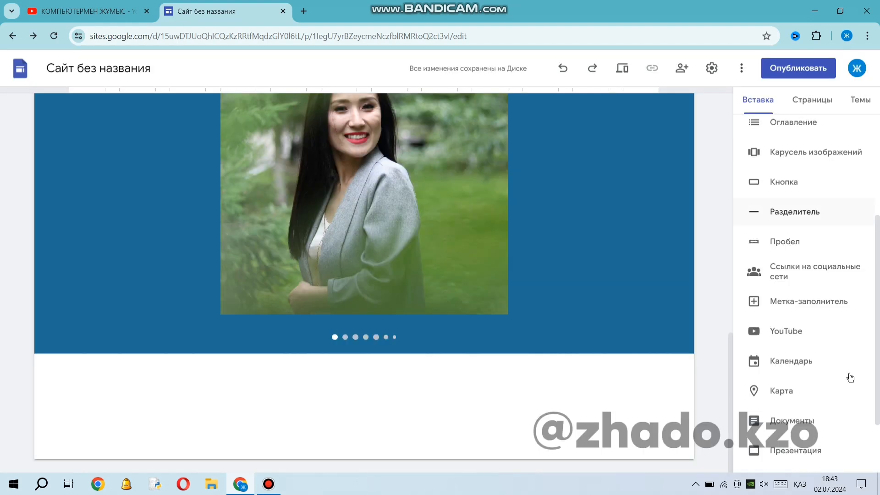
click(829, 276)
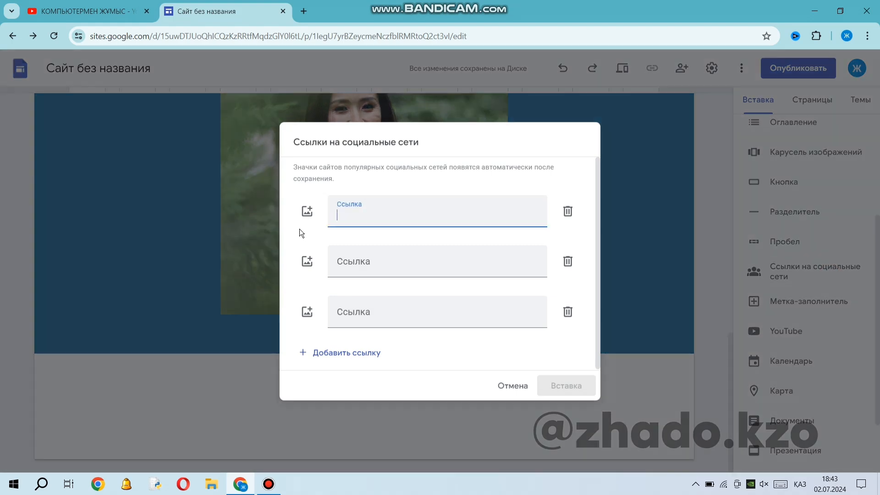
click(70, 8)
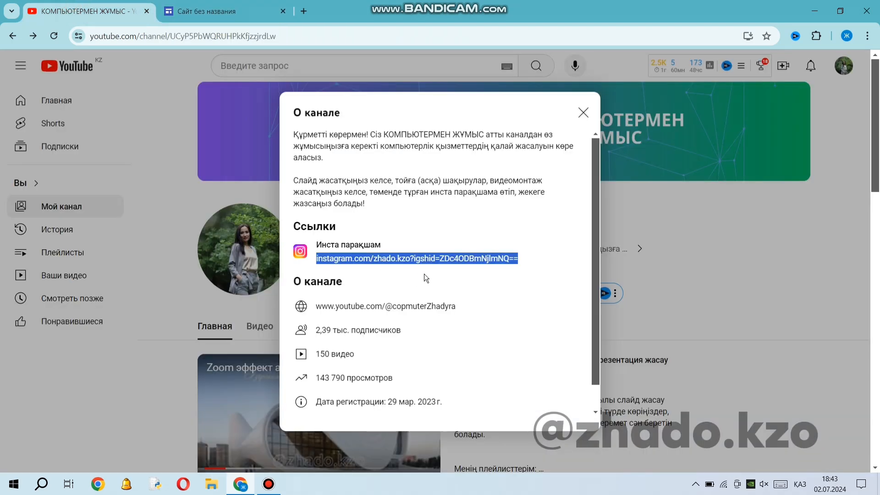
right_click(396, 256)
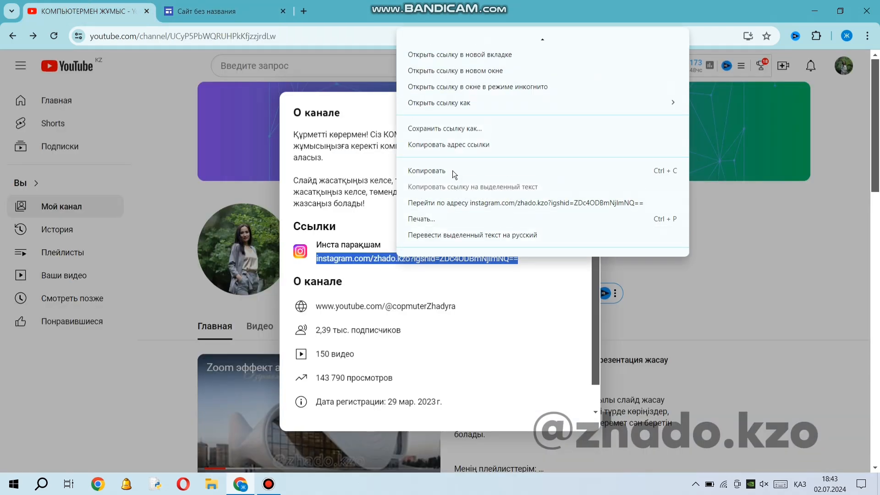
click(455, 145)
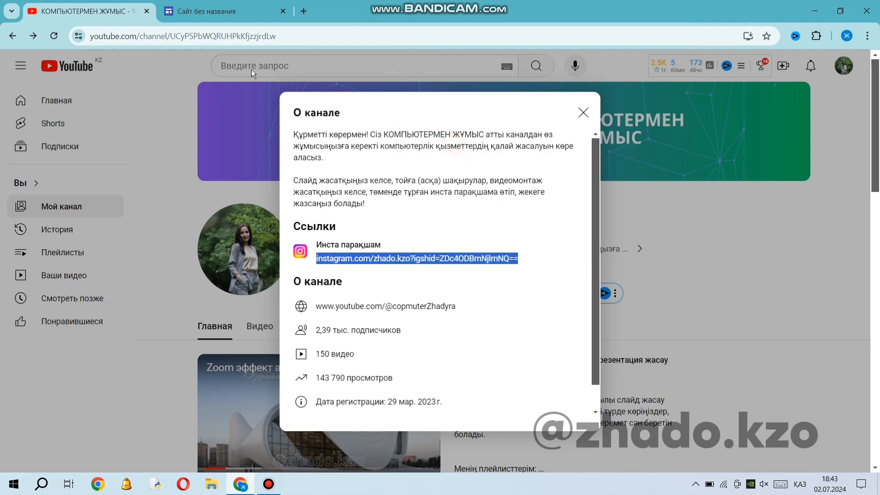
Back in the site editor, paste the copied address as the first social media link and insert the block below the carousel.
click(215, 11)
right_click(351, 213)
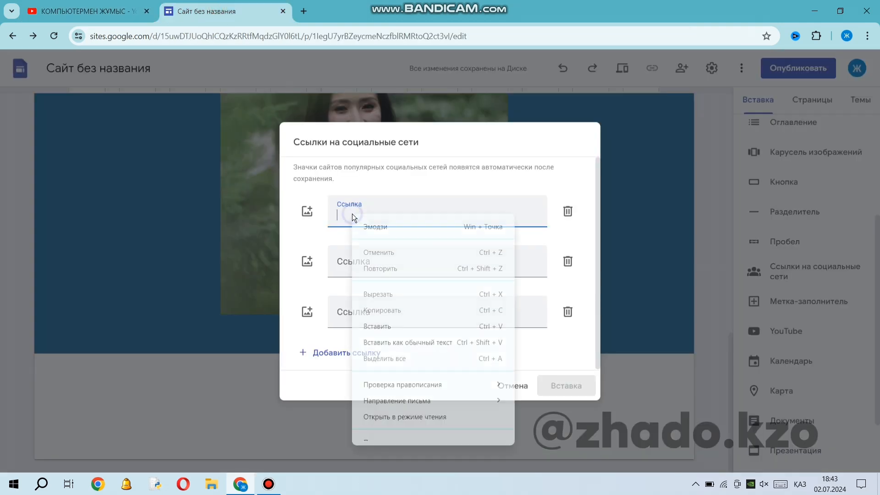
click(400, 329)
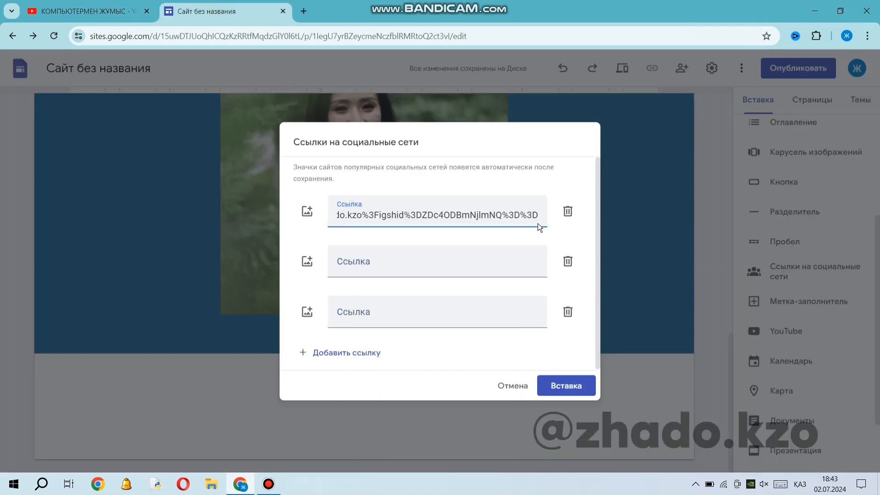
click(564, 390)
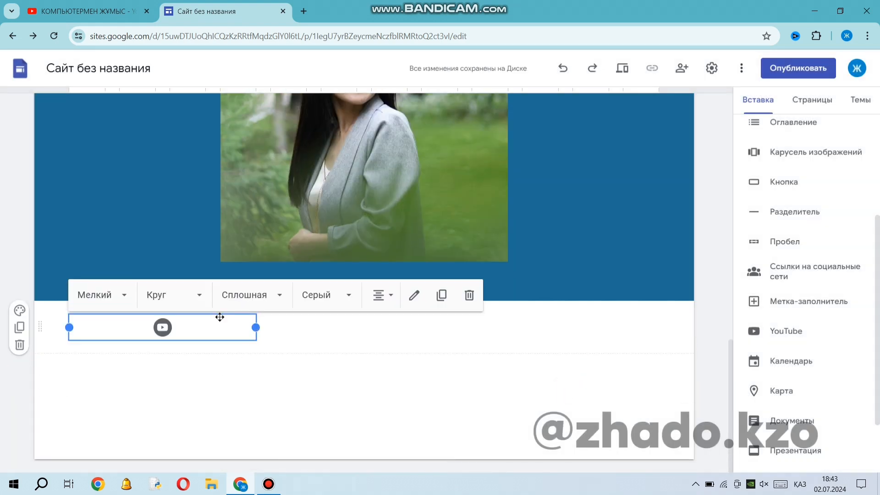
Set the social media icon's size to "Крупный" and check its shape, style and colour options.
click(124, 299)
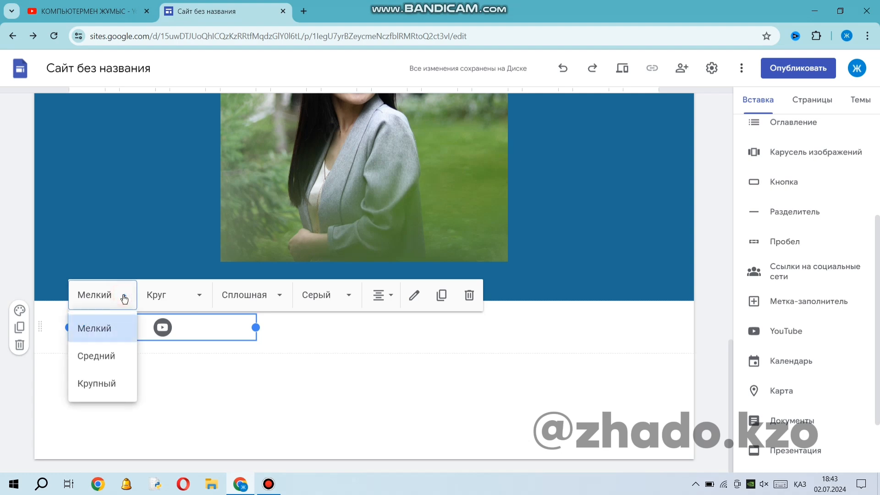
click(109, 387)
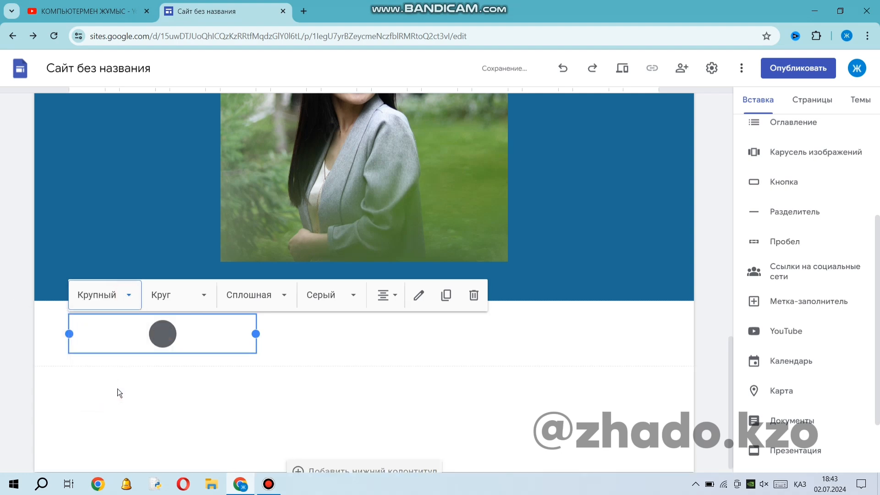
click(205, 295)
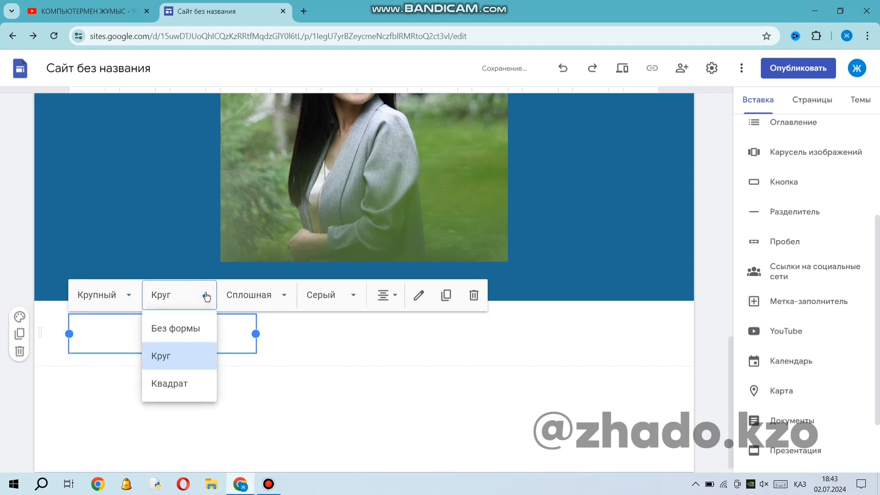
click(204, 294)
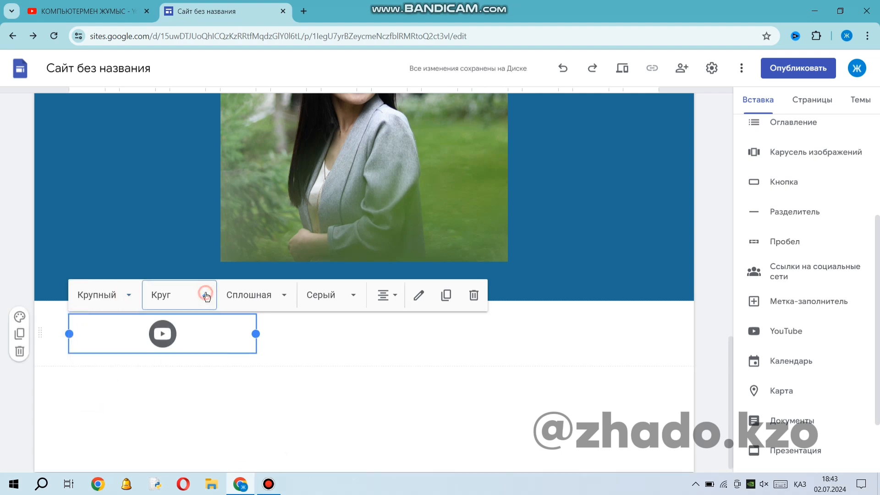
click(280, 298)
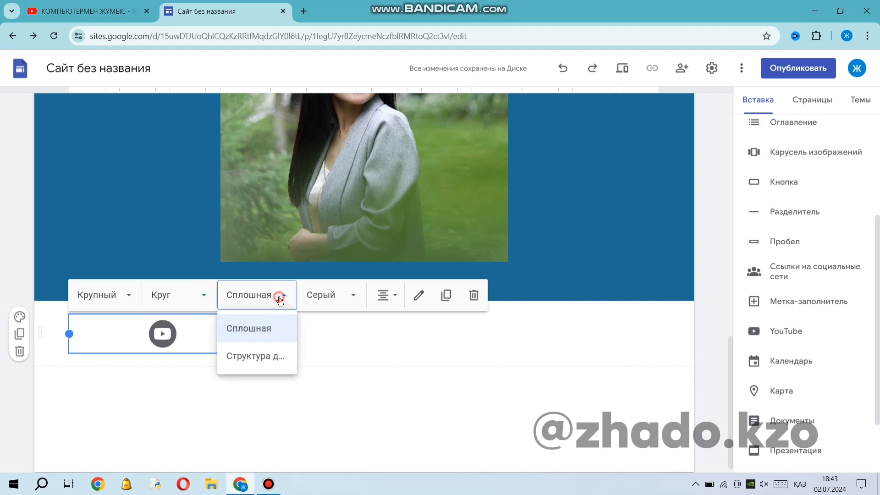
click(280, 298)
click(353, 298)
click(353, 299)
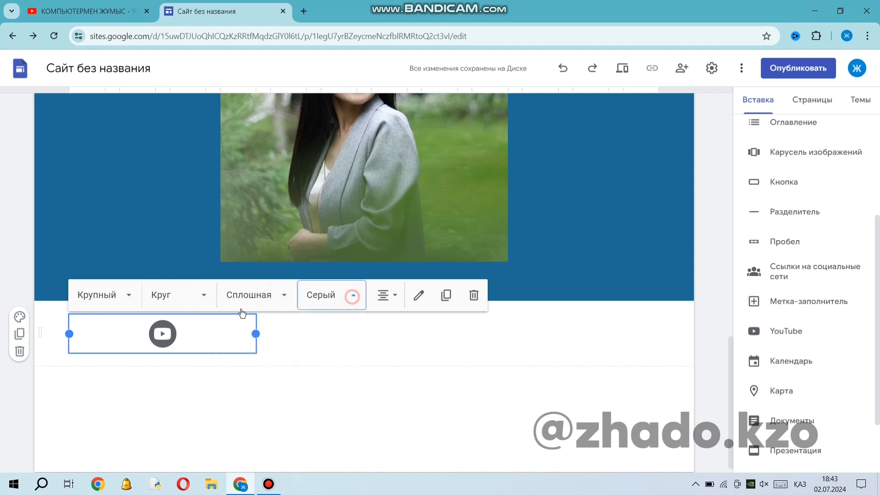
click(90, 16)
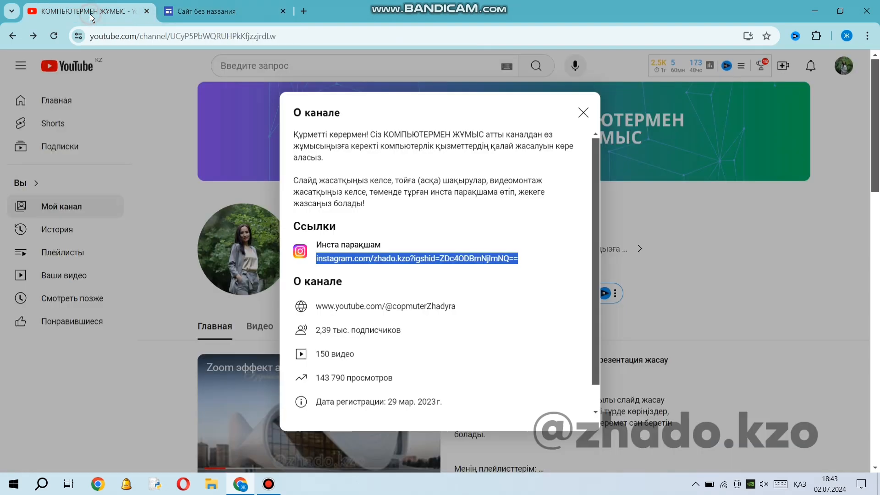
click(206, 7)
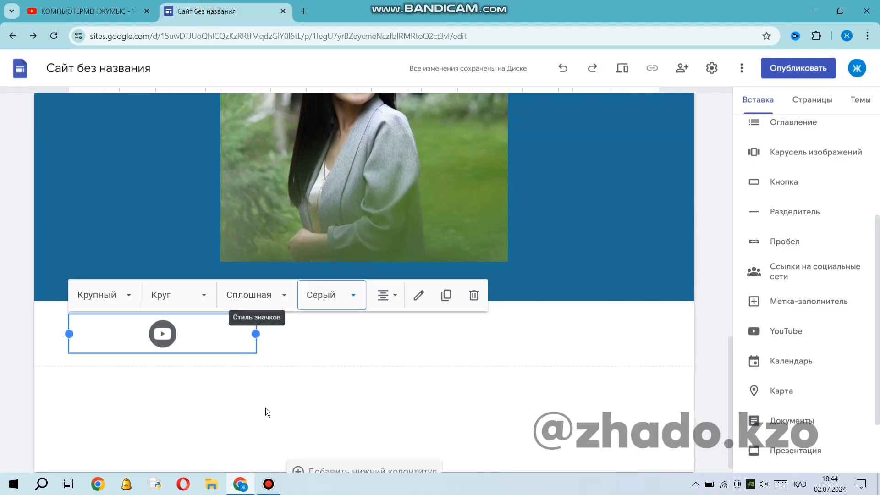
click(312, 340)
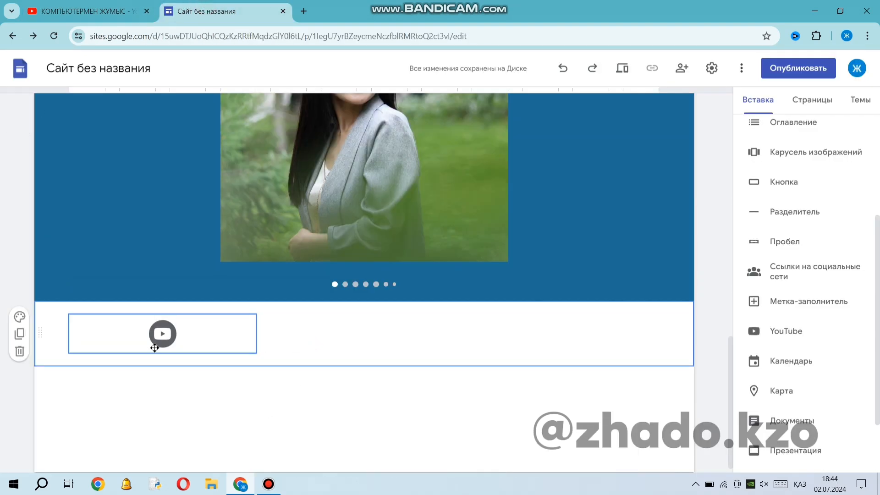
click(154, 347)
click(296, 367)
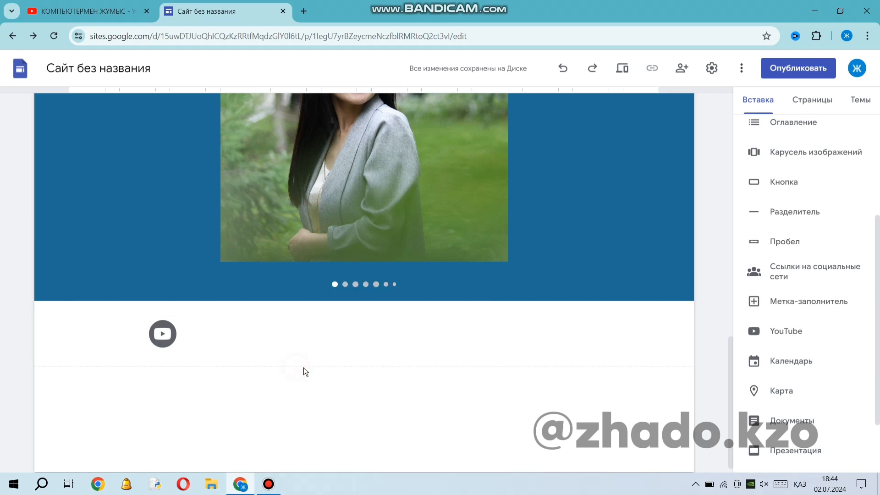
Embed the channel's YouTube video "Сабақты қалай қызықты өткізуге болады? Сабақты қорытындылау" below the social media icon.
click(811, 334)
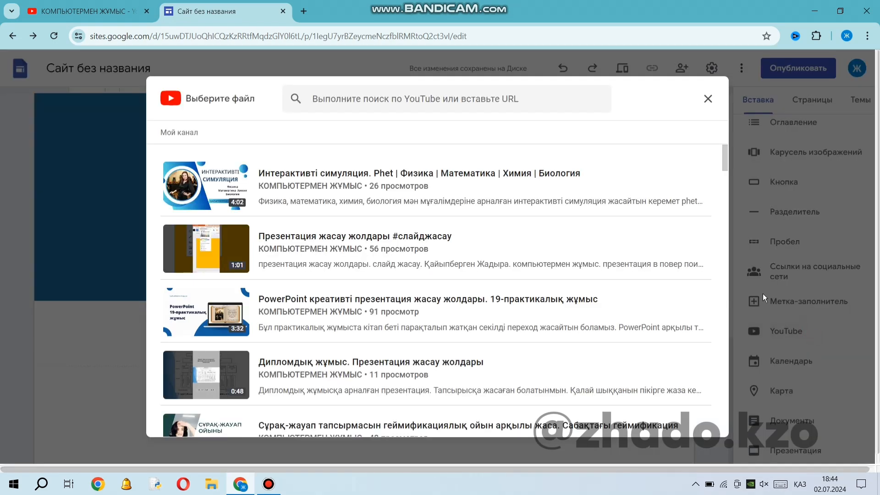
scroll(341, 292, down, 4)
scroll(339, 293, down, 10)
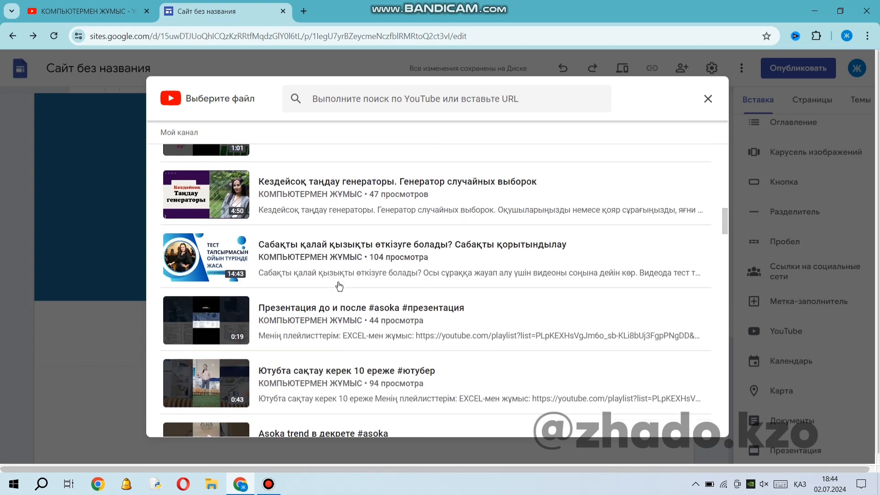
click(345, 248)
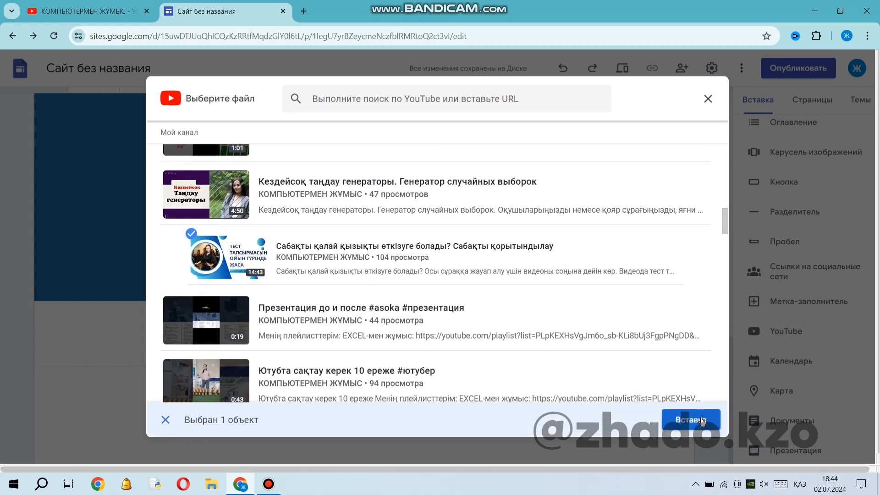
click(692, 417)
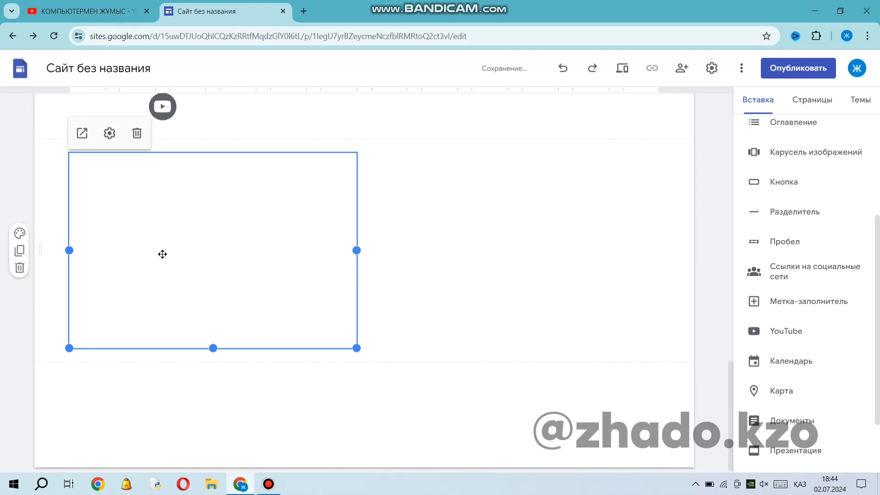
scroll(155, 285, up, 3)
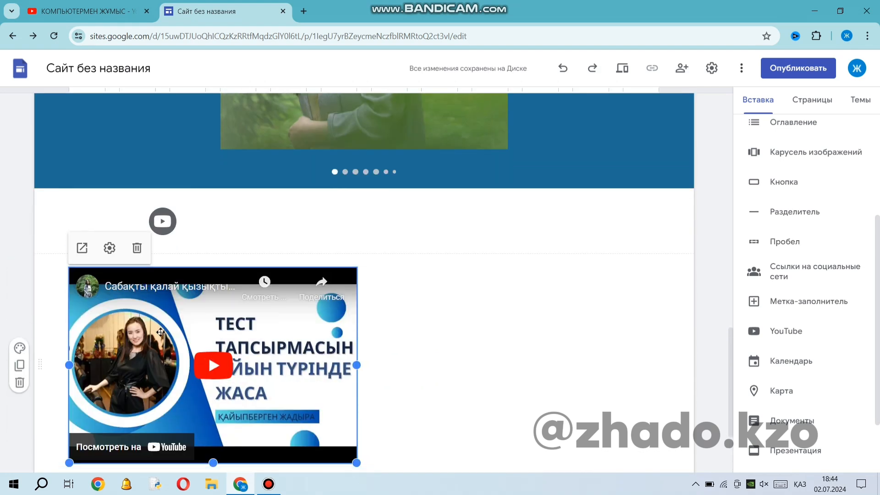
Move the embedded YouTube video up into the social media icon's section, centred on the page.
drag(162, 331, 442, 218)
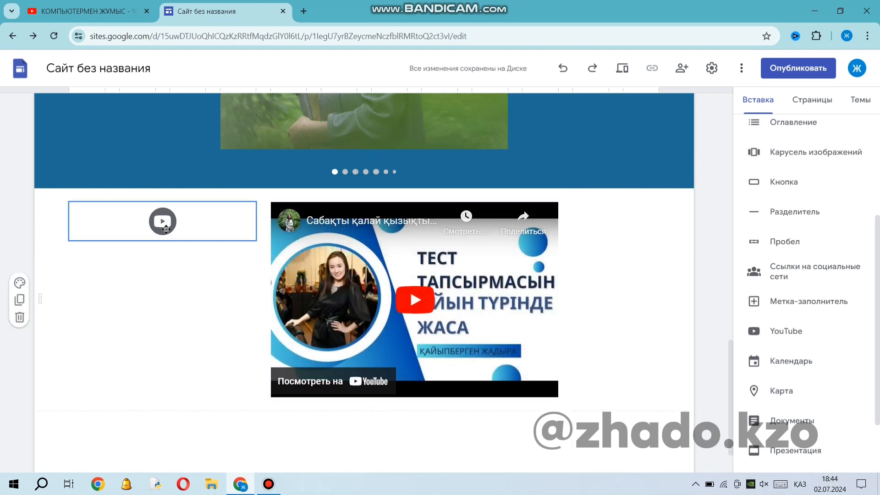
Insert a button titled "Ютуб каналыма сілтеме" below the video, with the copied YouTube channel address as its link.
click(789, 272)
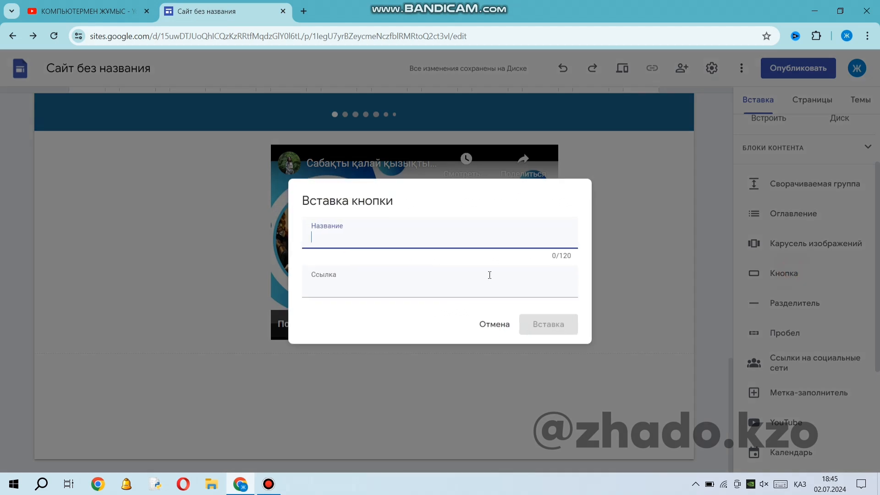
click(332, 281)
text(www.youtube.com/@copmuterZhadyra)
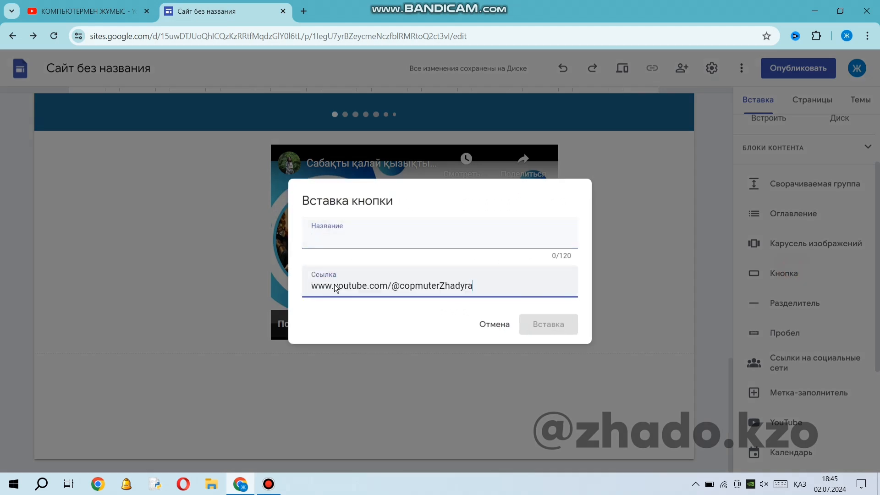
click(367, 236)
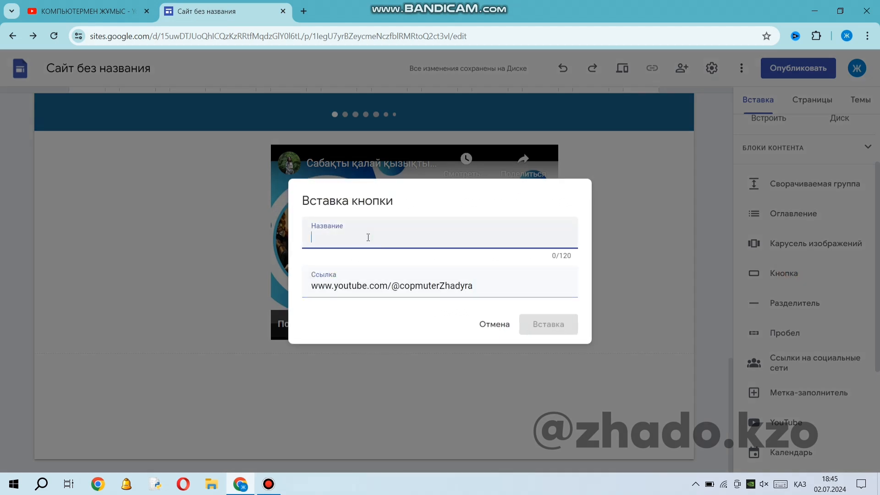
text(Ютуб)
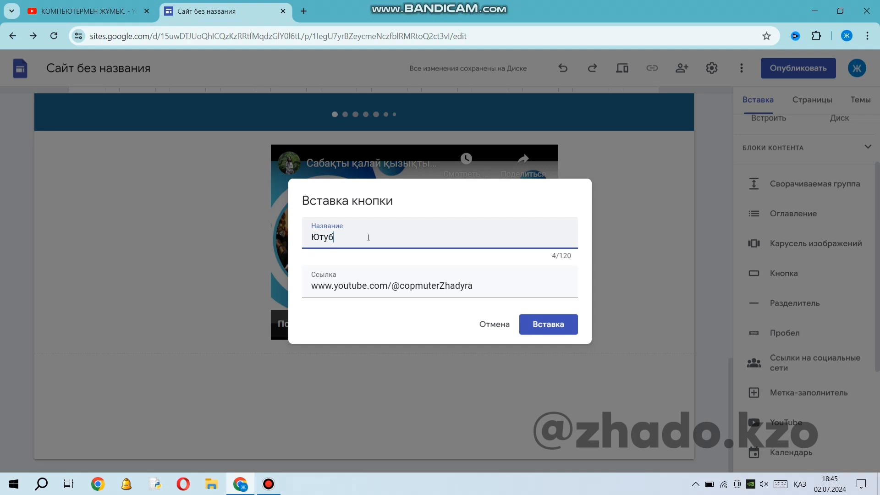
text( каналыма сілтеме)
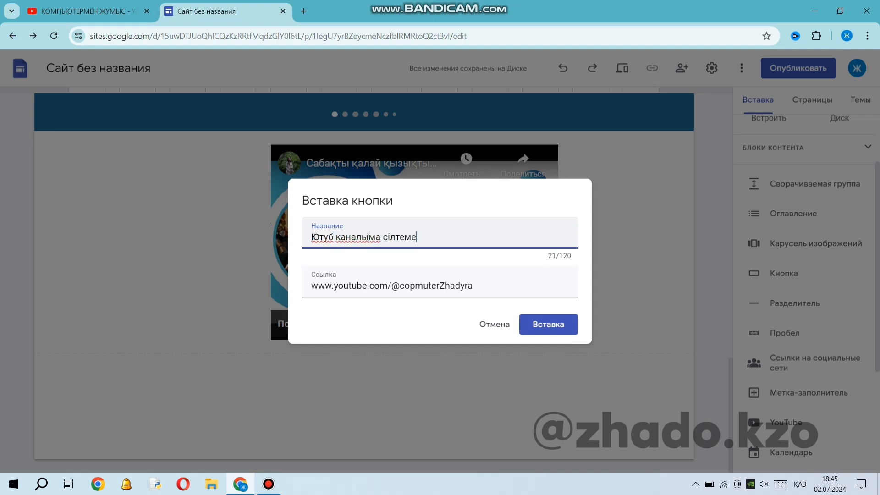
click(568, 326)
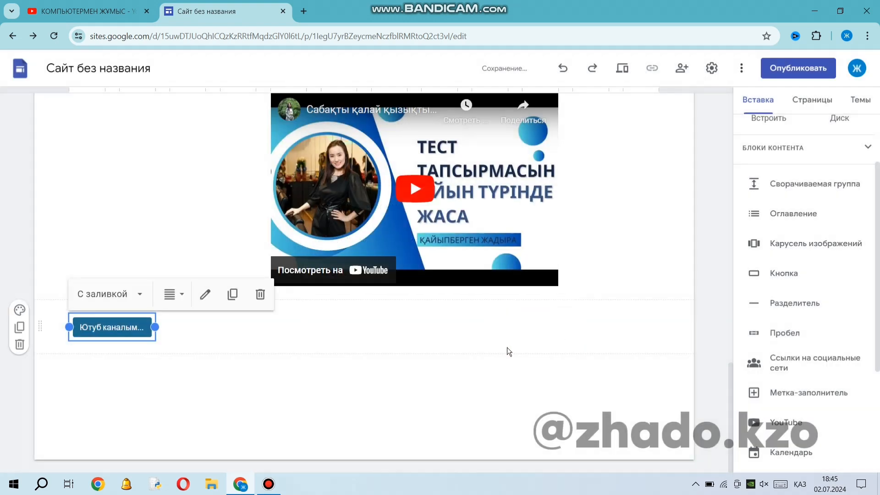
Centre the button beneath the video, widen it to fit its full title and check its available styles.
drag(105, 329, 507, 326)
click(401, 328)
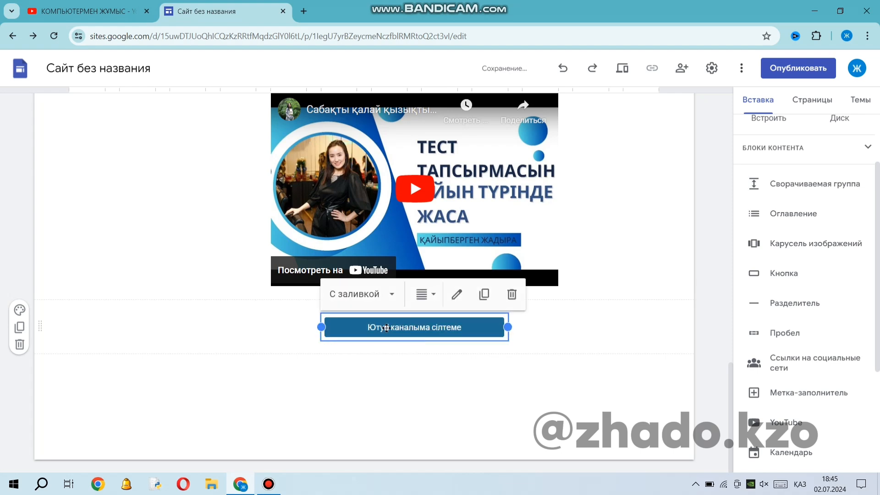
click(391, 297)
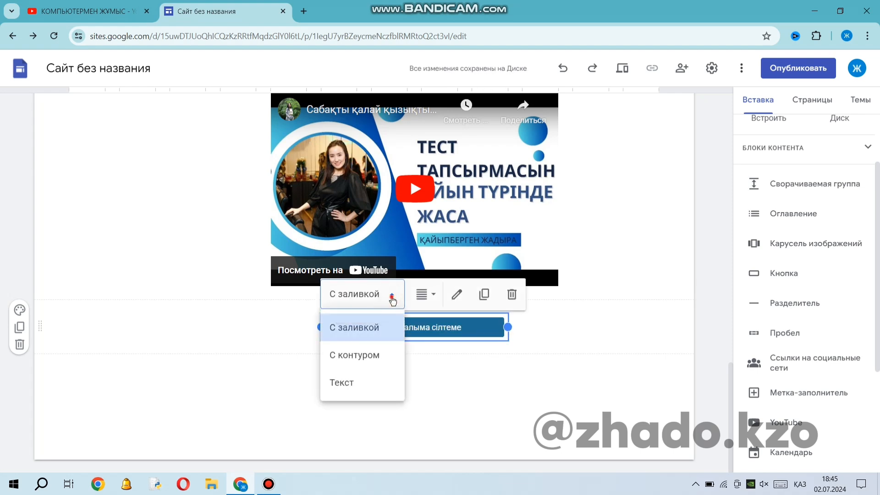
click(392, 298)
click(470, 403)
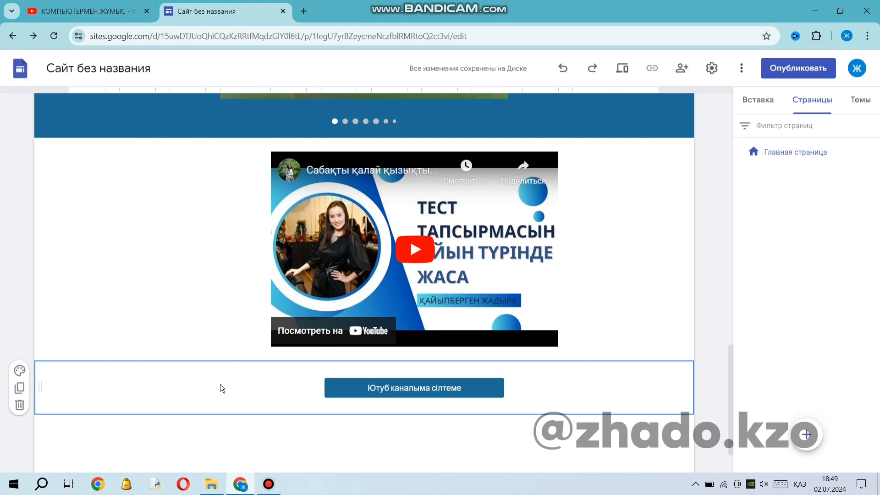
Set the colour of the button's section to "Стиль 3" and review the page above it.
click(20, 370)
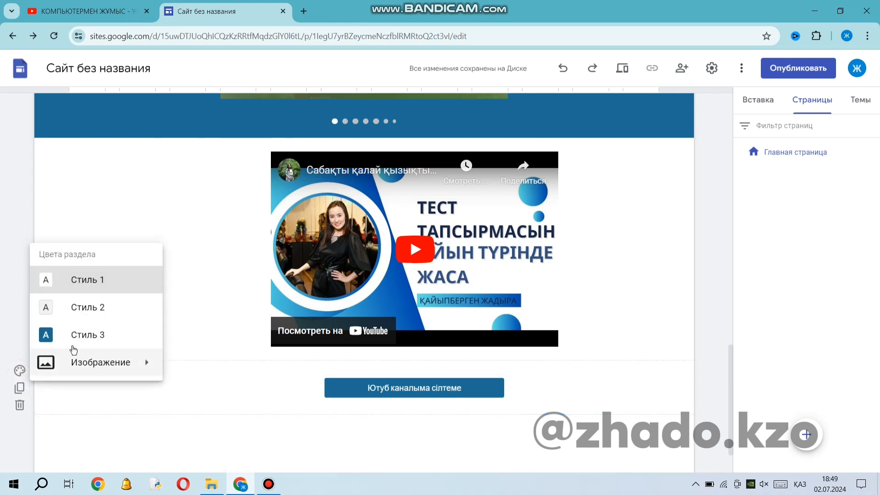
click(92, 338)
scroll(408, 432, up, 3)
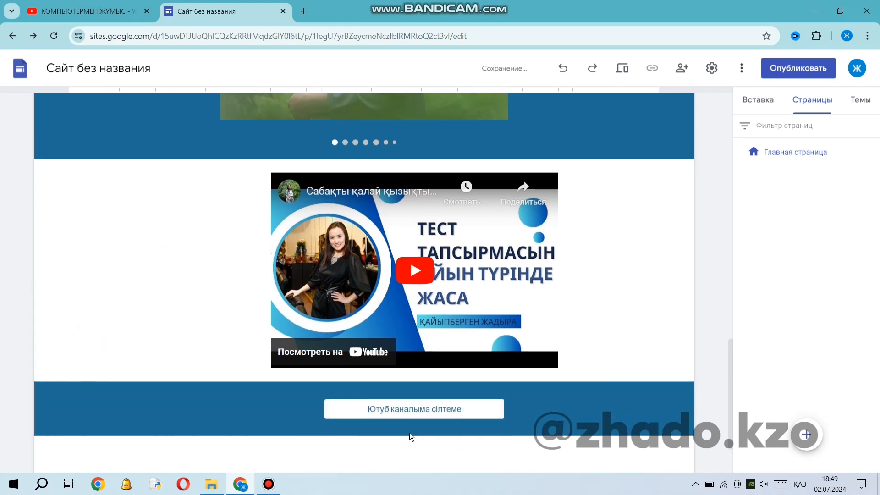
scroll(408, 431, up, 6)
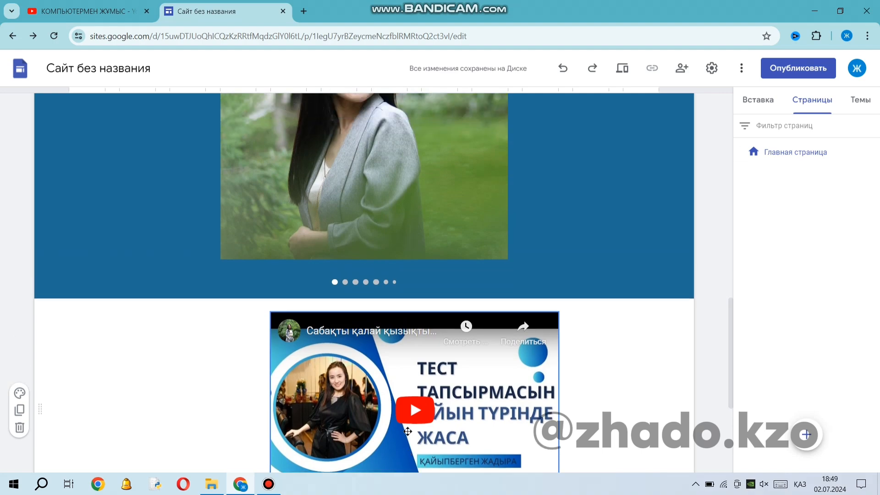
scroll(400, 424, up, 9)
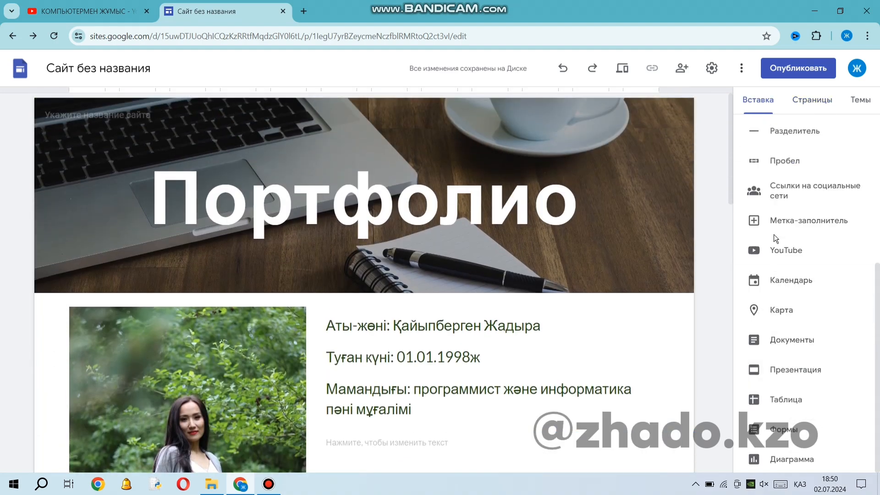
Create a new site page named "Жетістіктер".
scroll(773, 235, up, 6)
click(823, 106)
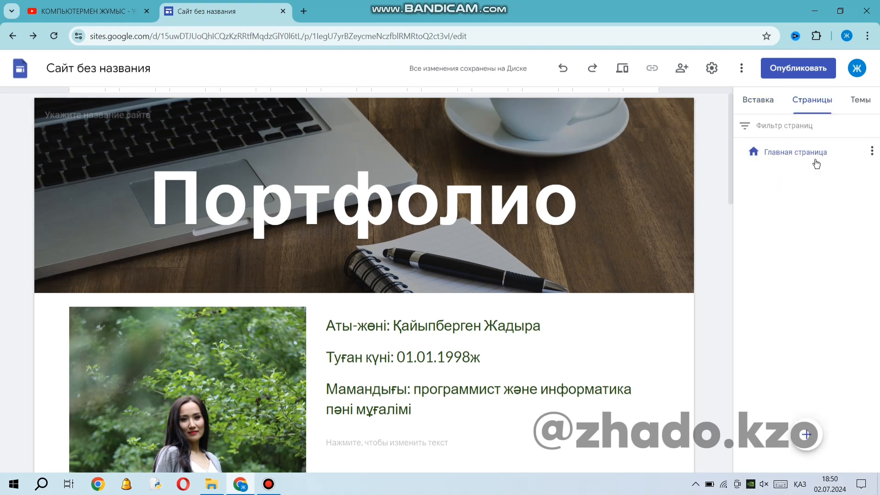
mouse_move(809, 439)
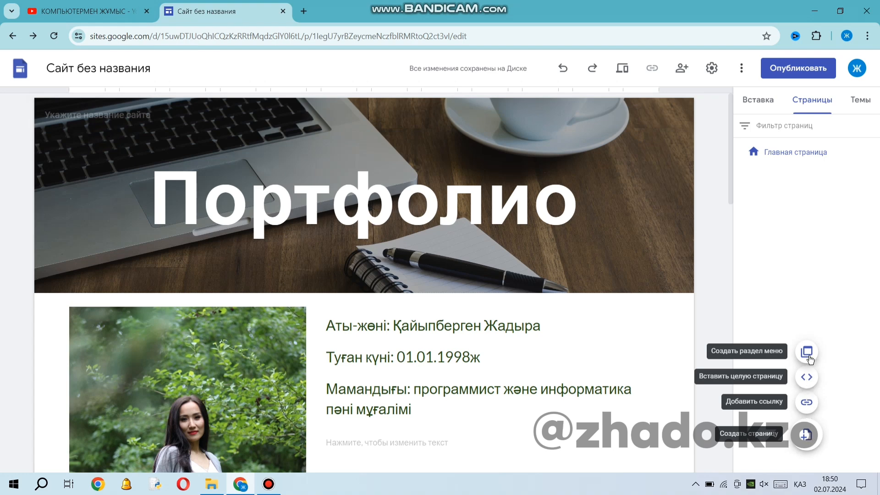
click(806, 435)
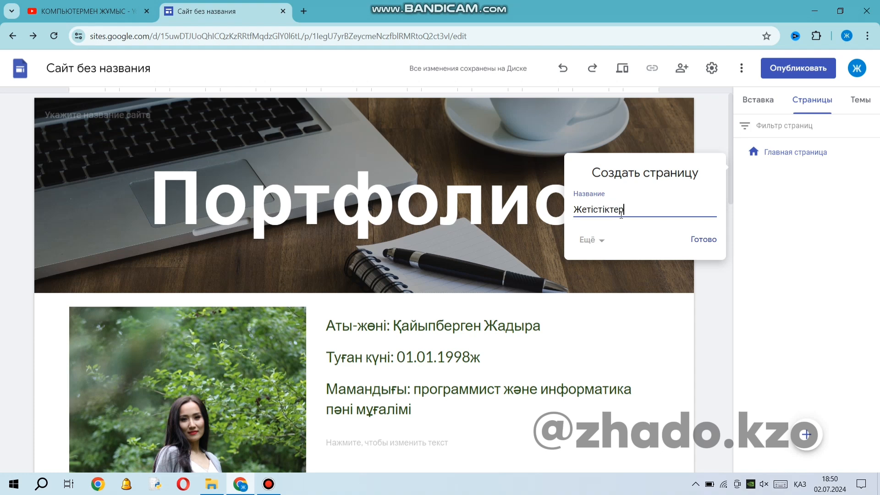
key(Return)
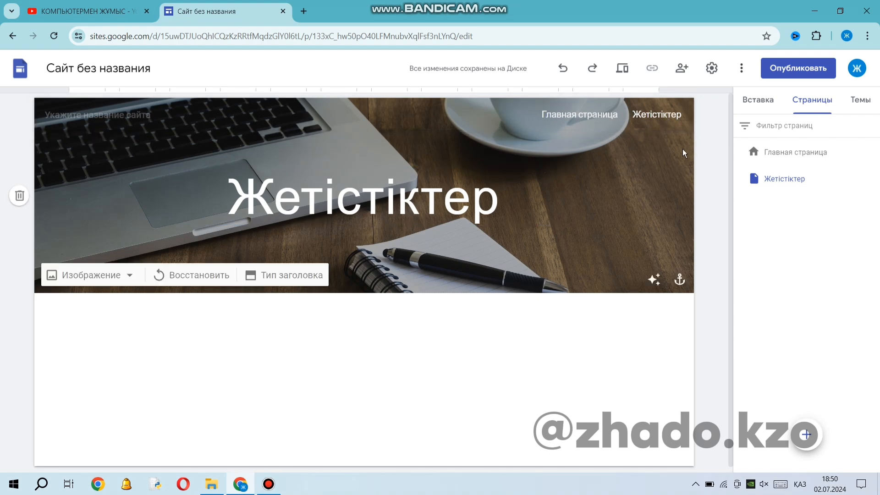
Add a subpage named "Оқушылар жетістігі" under the "Жетістіктер" page.
click(872, 178)
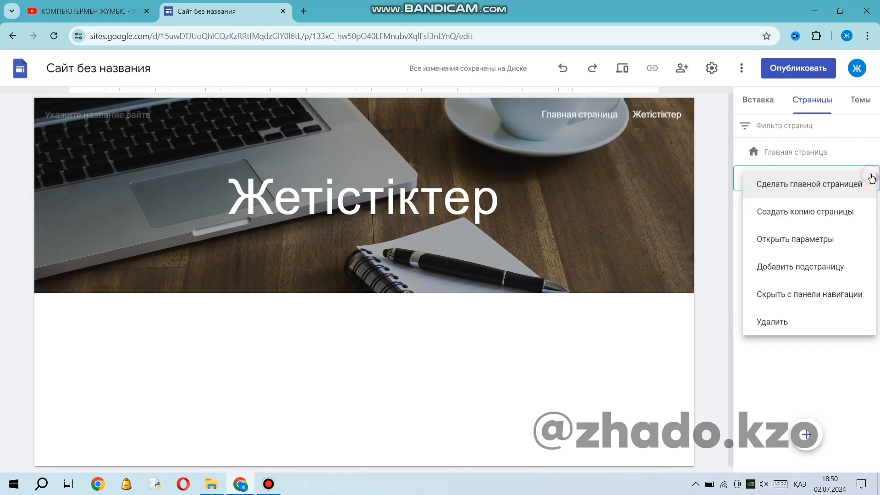
click(823, 272)
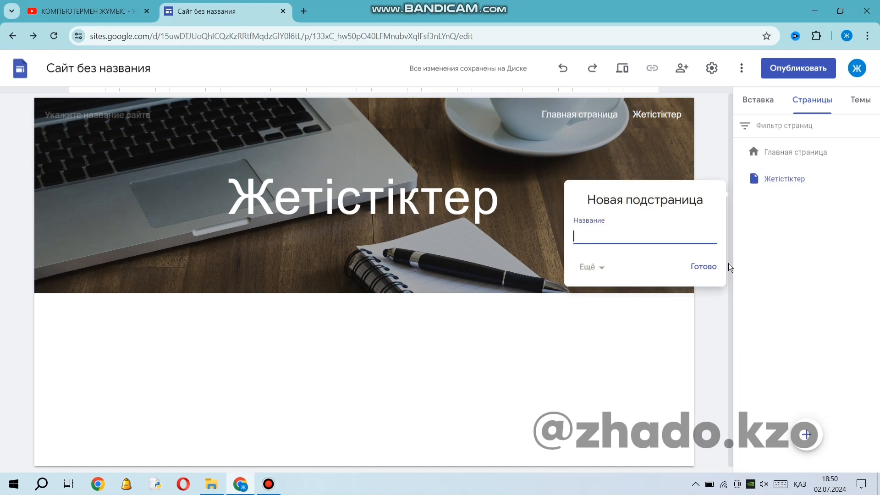
text(Окушылар жетістігі)
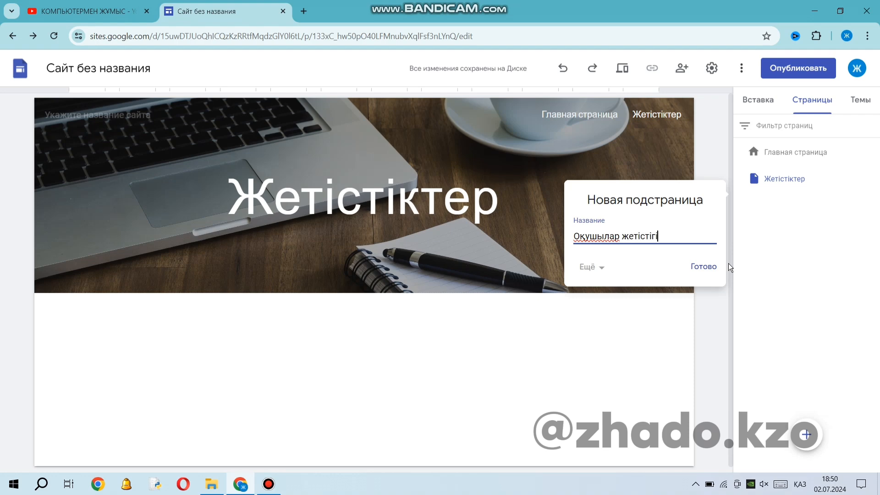
key(Return)
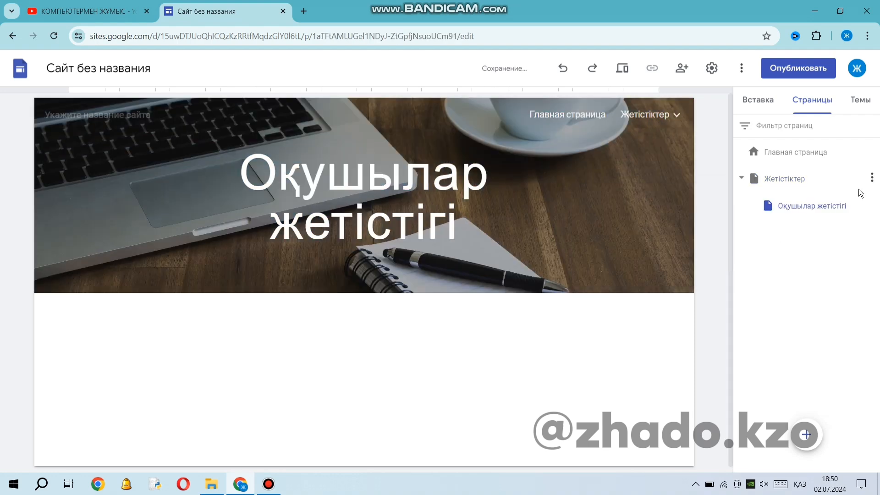
Add a second subpage named "Менің жетістіктерім" under "Жетістіктер" and check the site's navigation menu.
click(872, 180)
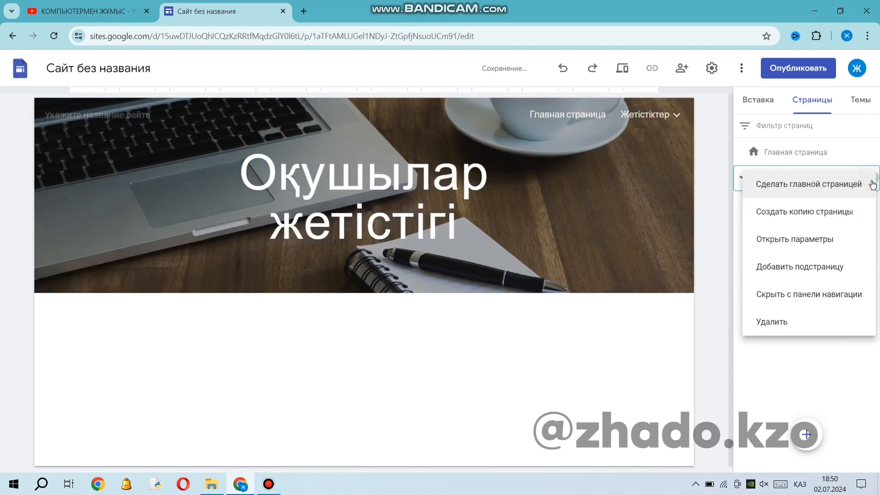
click(827, 271)
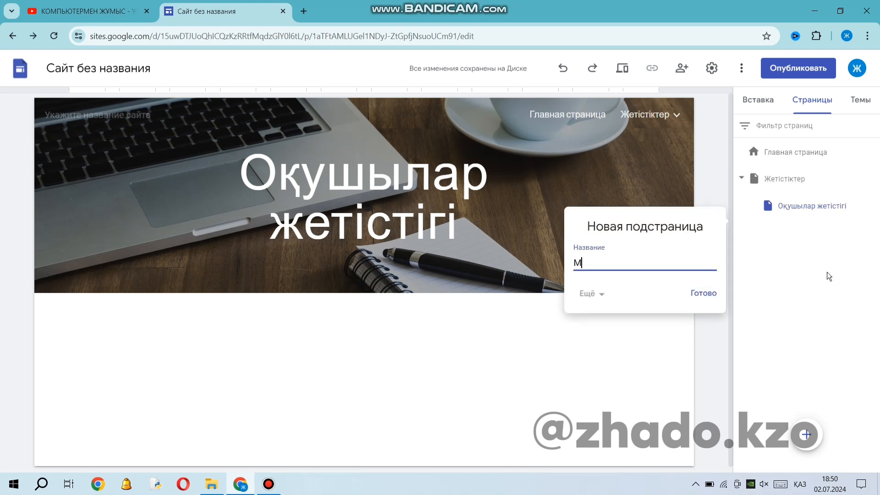
text(Менің жетістіктері)
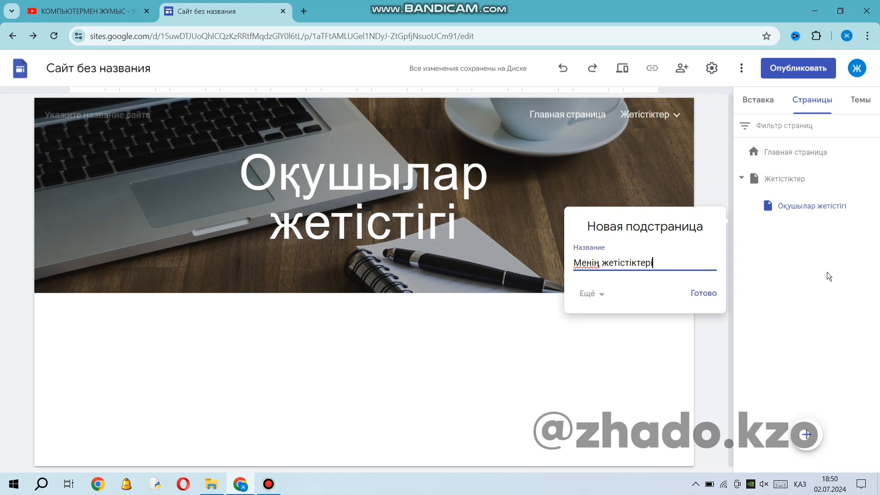
text(м)
key(Return)
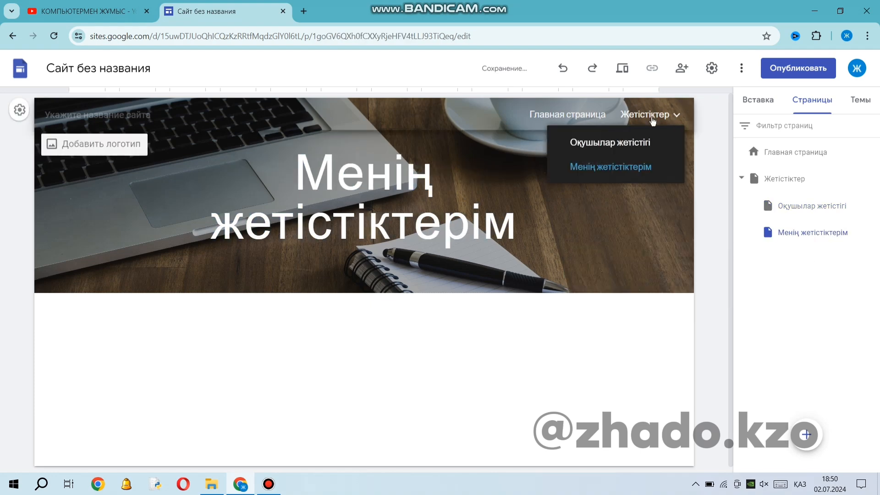
mouse_move(645, 115)
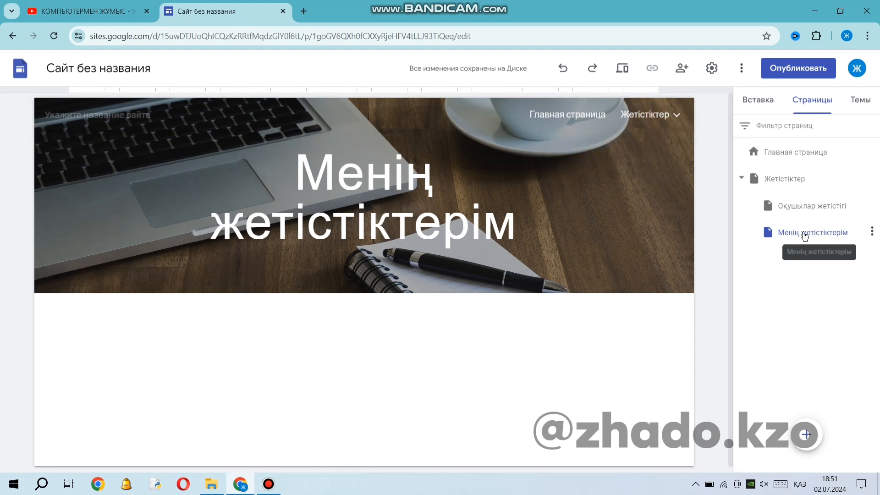
On the "Менің жетістіктерім" page, insert the content block with two small images, each with text beside it.
click(783, 232)
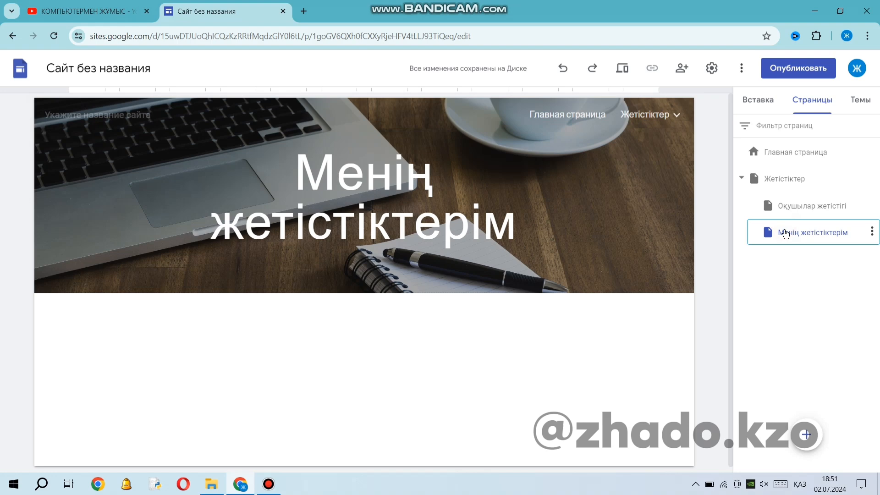
click(739, 104)
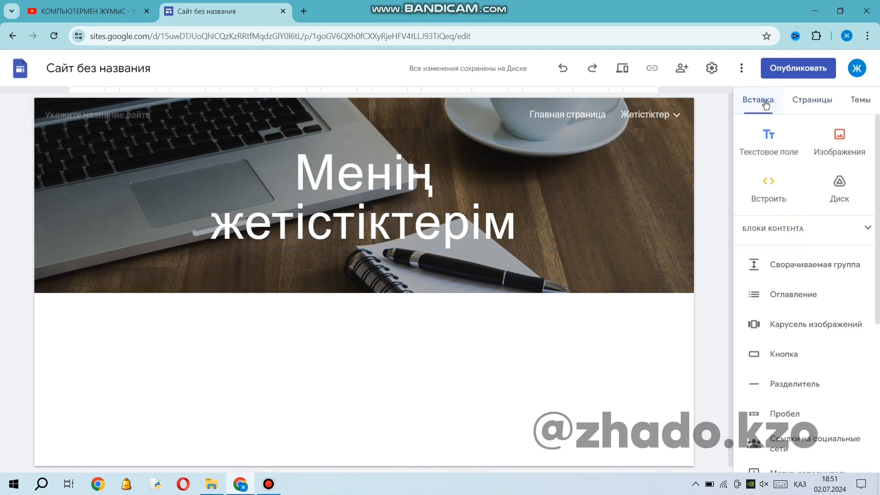
click(831, 225)
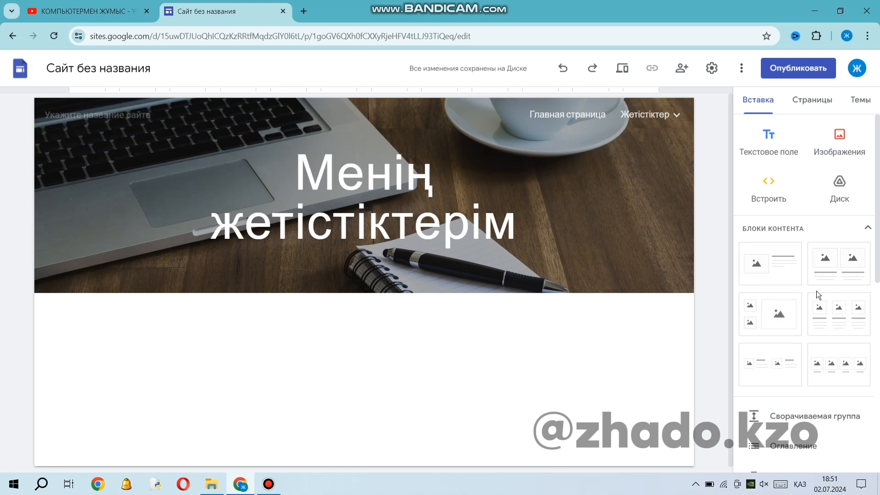
click(766, 372)
click(163, 296)
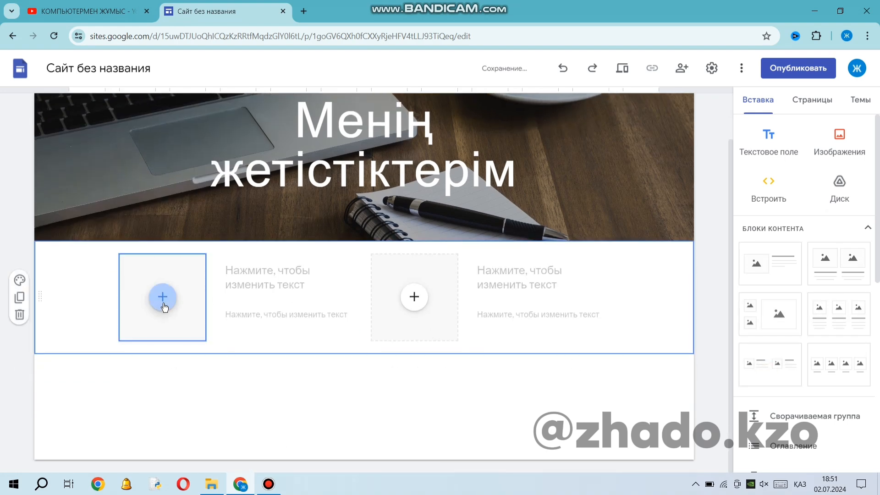
click(202, 319)
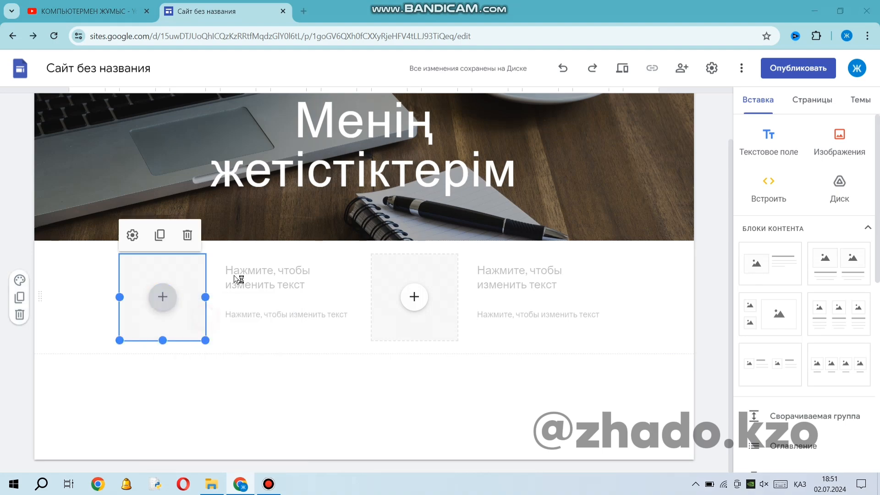
scroll(229, 180, down, 2)
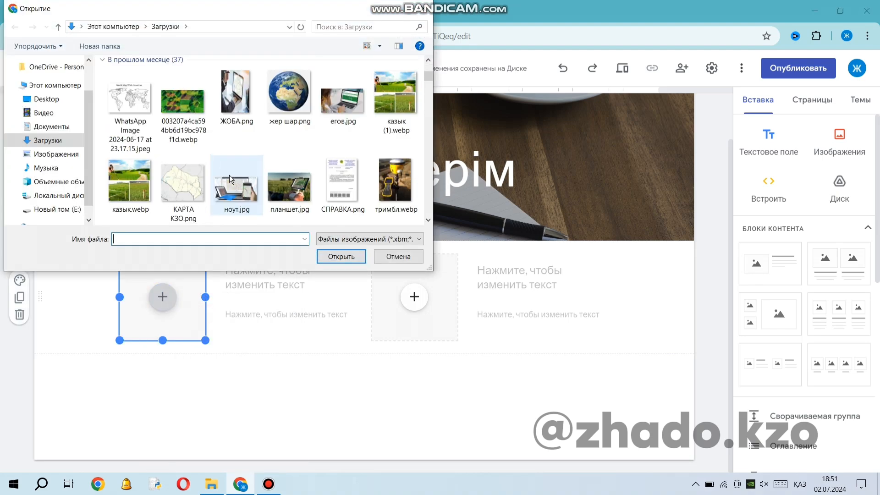
scroll(231, 178, down, 10)
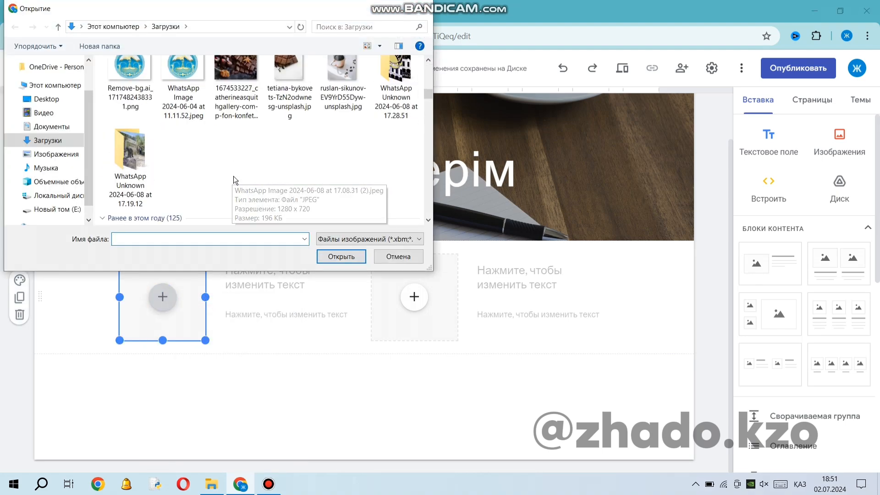
scroll(233, 180, down, 6)
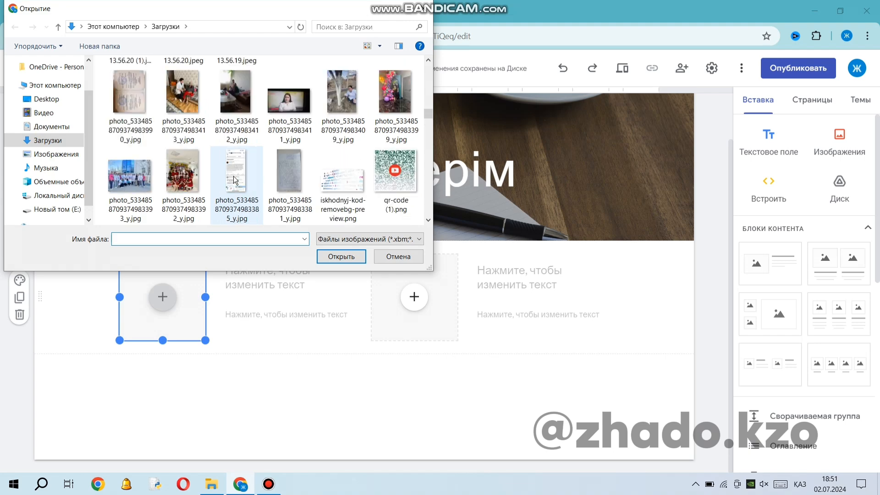
scroll(235, 180, down, 3)
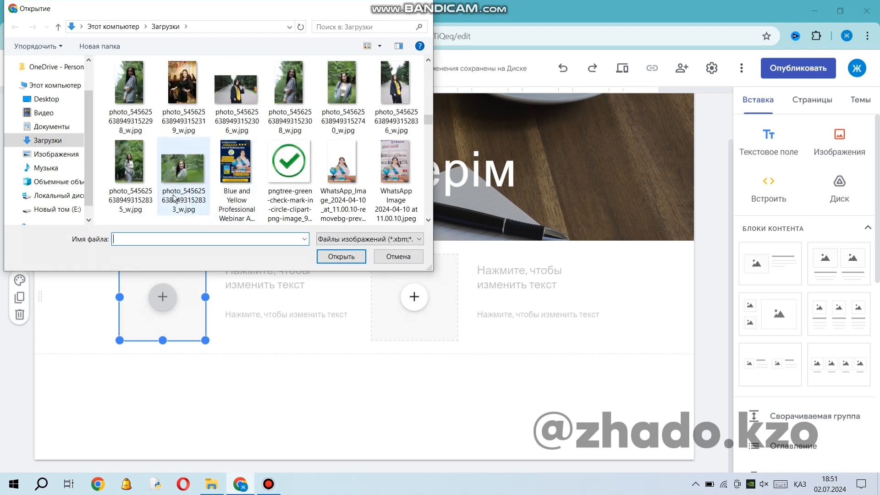
click(130, 171)
click(341, 256)
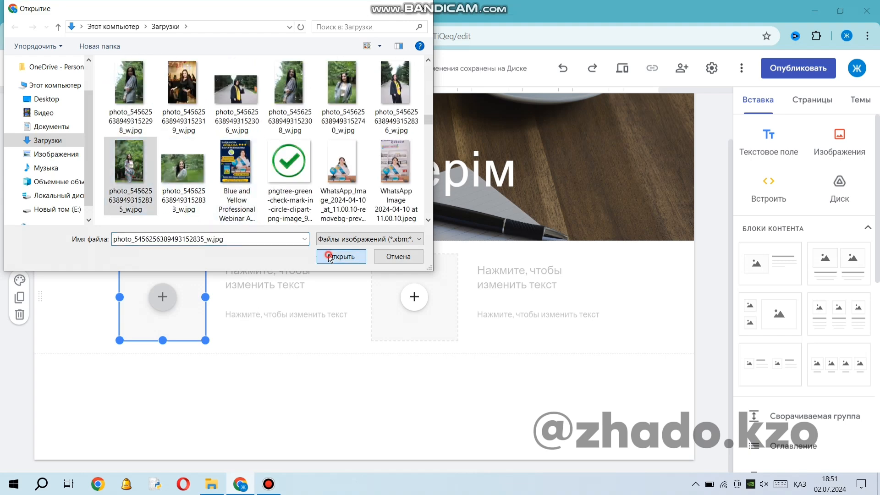
Enter "2015-2019ж" as the heading beside the first photo.
click(253, 287)
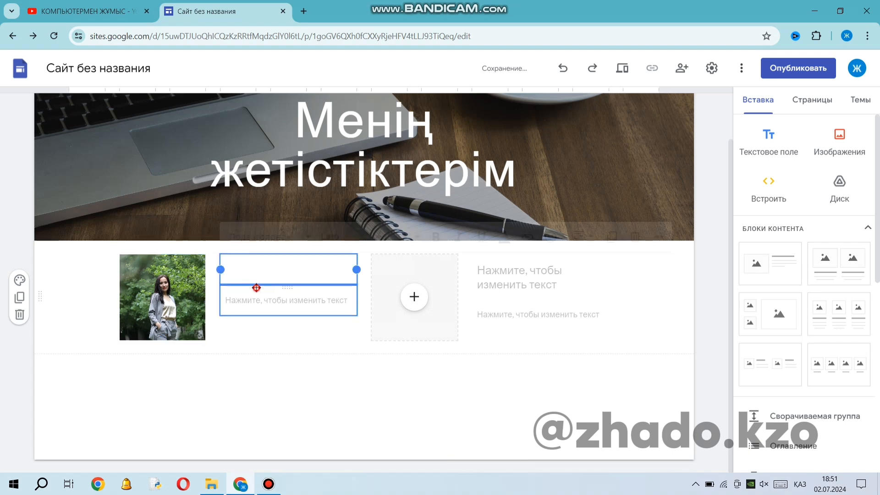
click(233, 282)
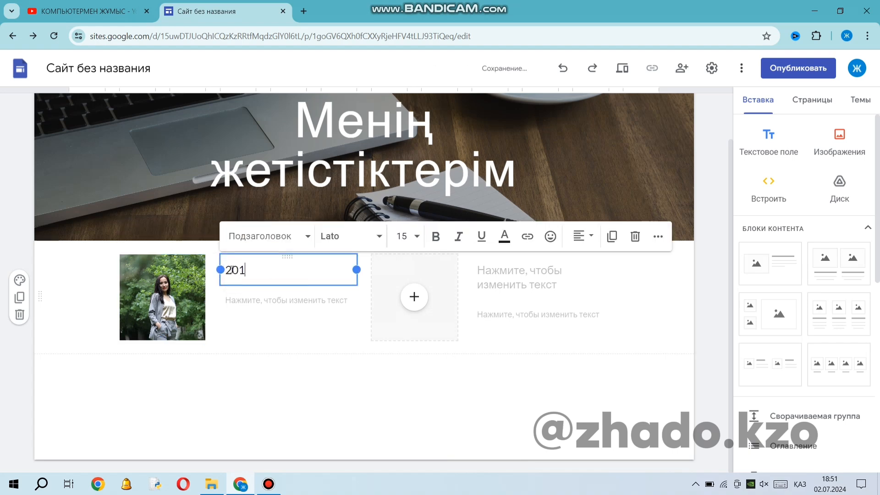
text(2015-2019ж)
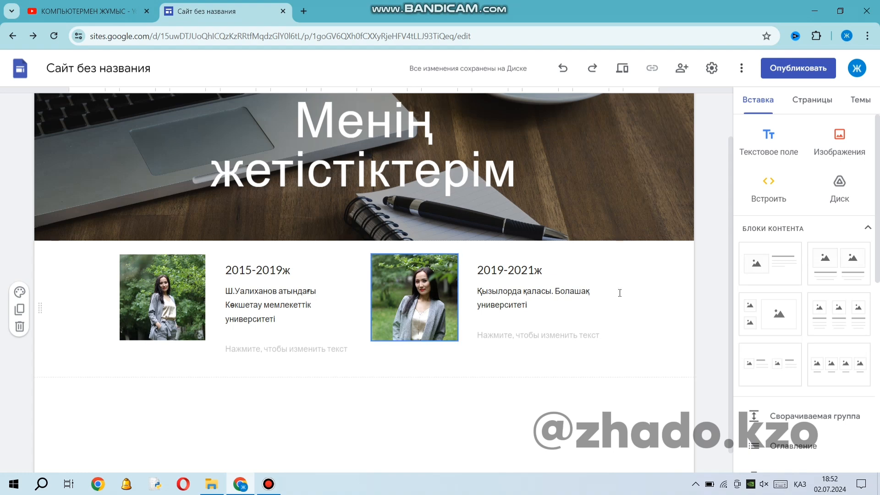
Open the "Оқушылар жетістігі" page and insert the content block with two large images and text beneath each.
click(811, 101)
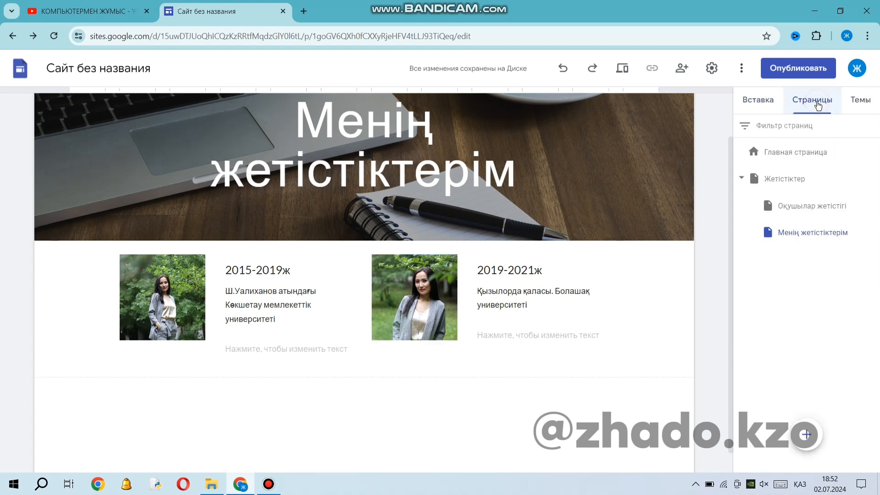
click(820, 208)
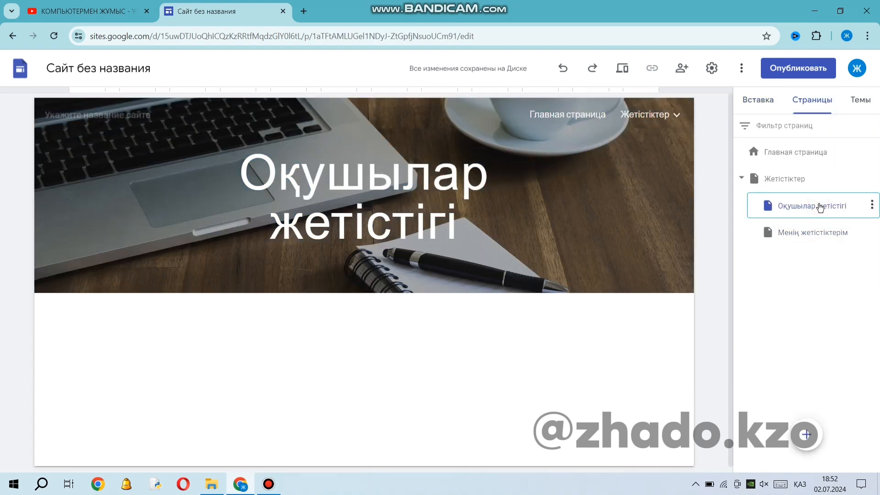
click(753, 100)
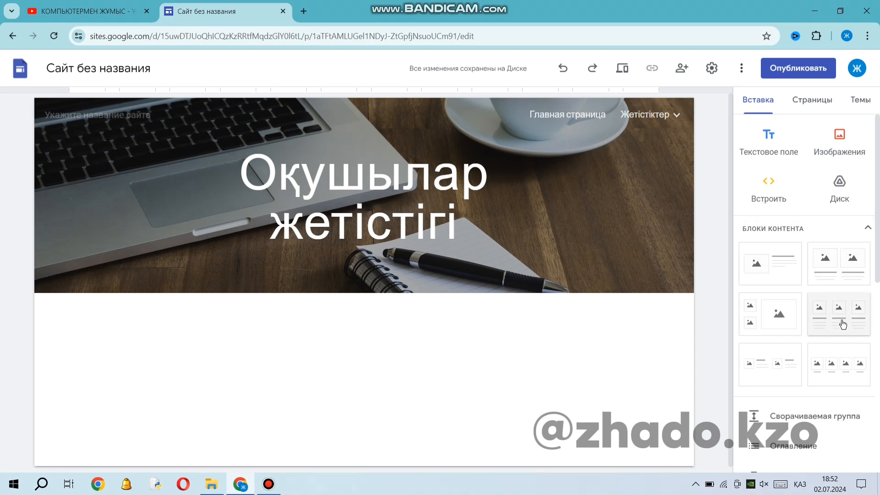
click(842, 260)
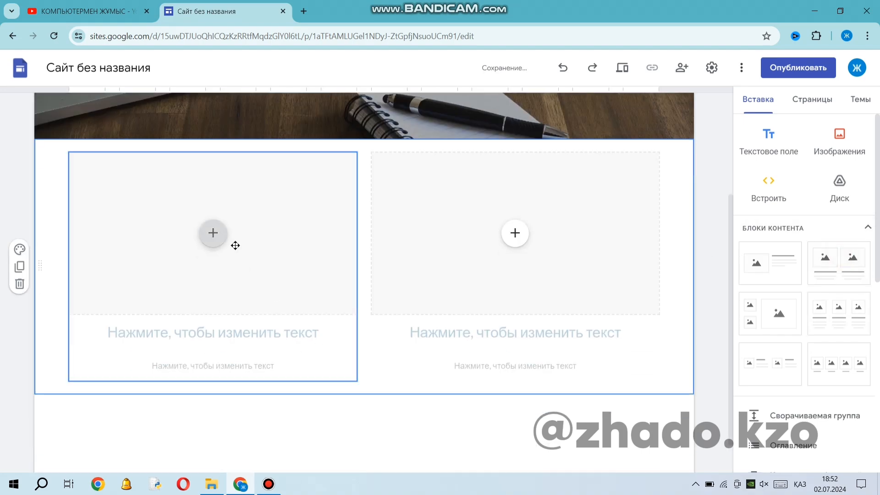
Upload IMG_3630.PNG into the first image placeholder and title it "1 жетістік".
click(213, 235)
click(251, 269)
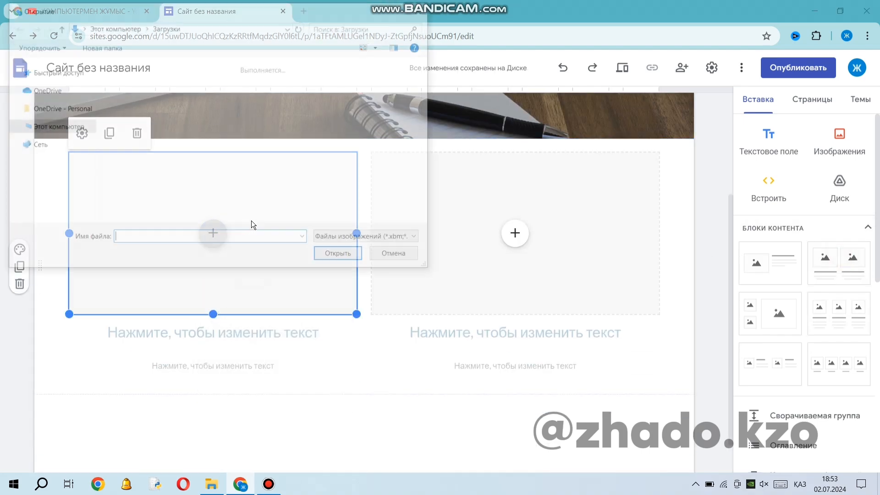
click(234, 115)
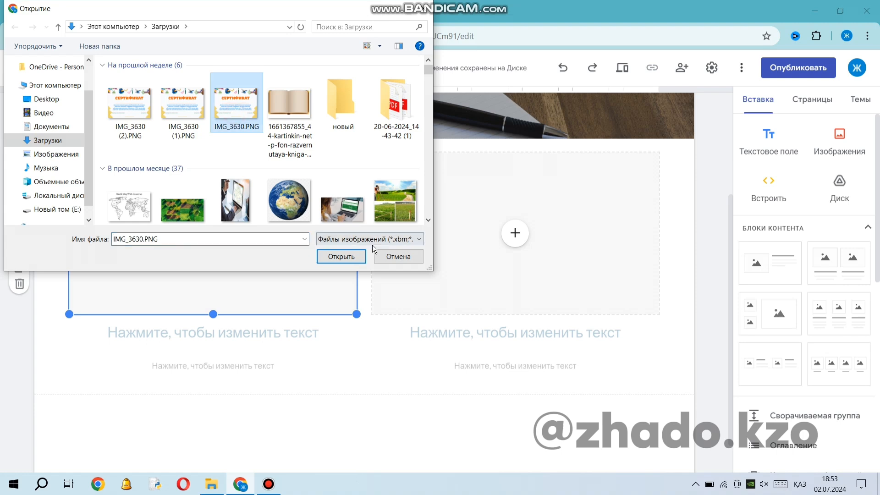
click(341, 256)
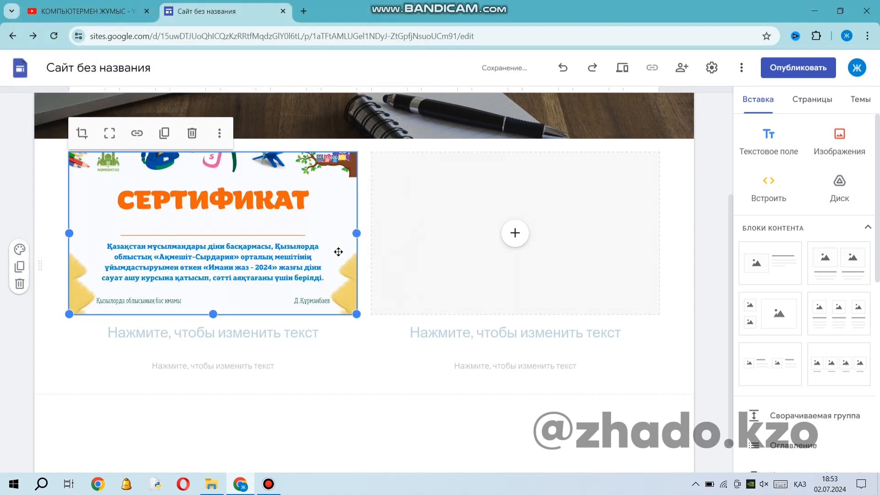
click(175, 336)
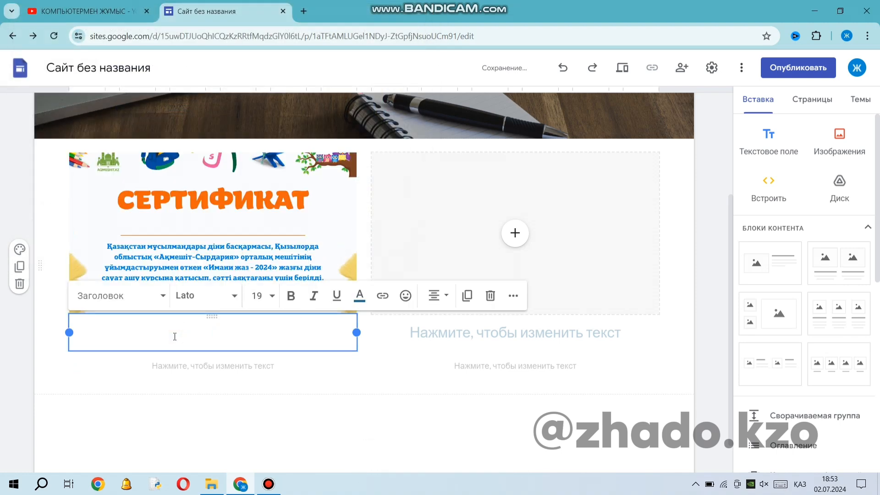
text(1 жетістік)
Upload "IMG_3630 (1).PNG" into the second image placeholder and title it "2 жетістік".
click(515, 233)
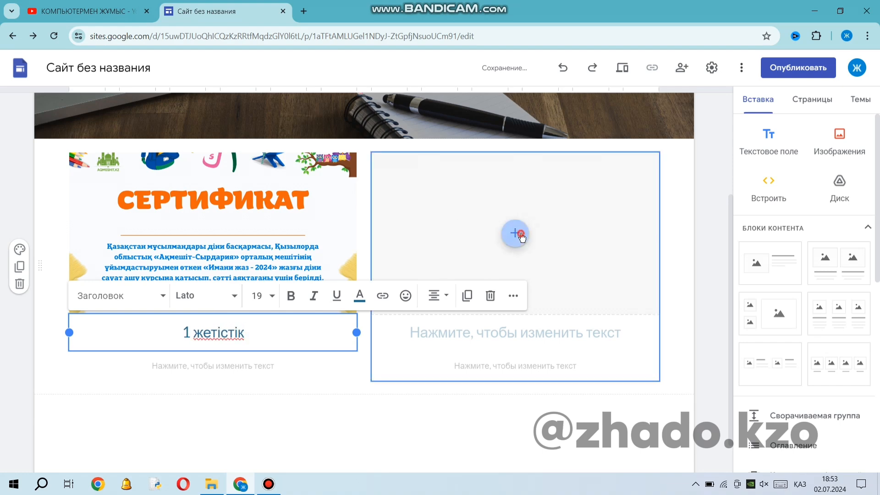
click(556, 269)
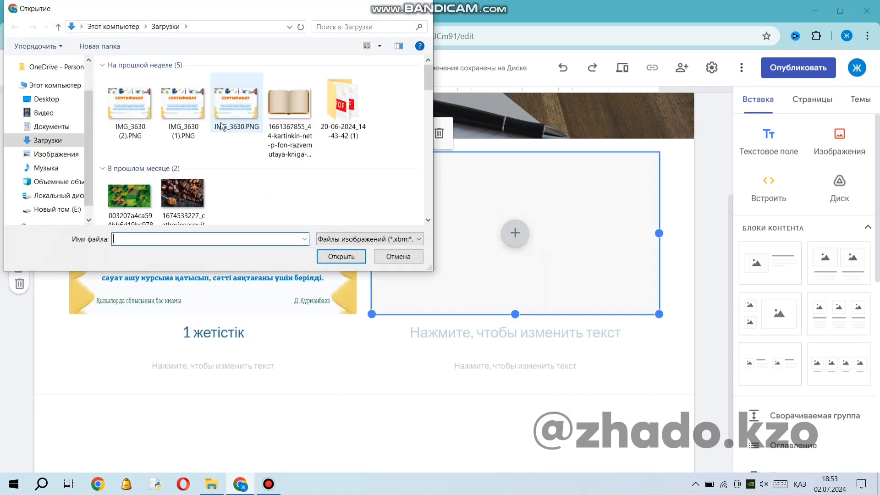
click(183, 110)
click(341, 256)
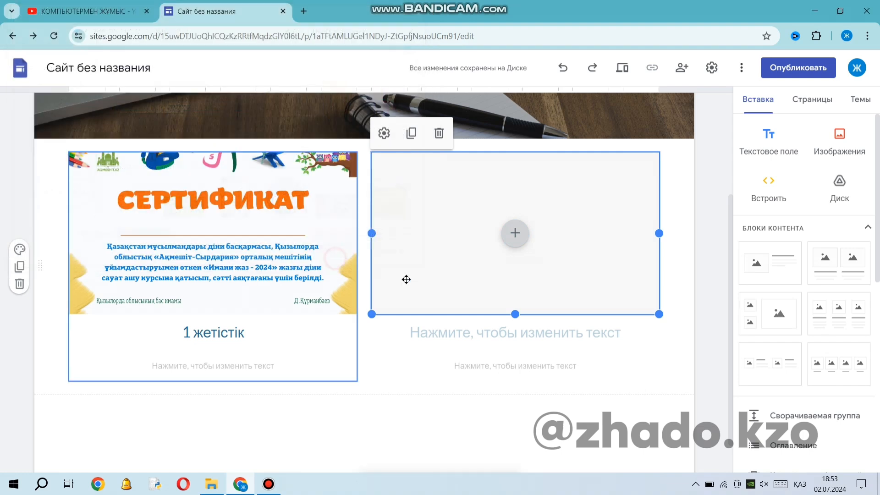
click(463, 333)
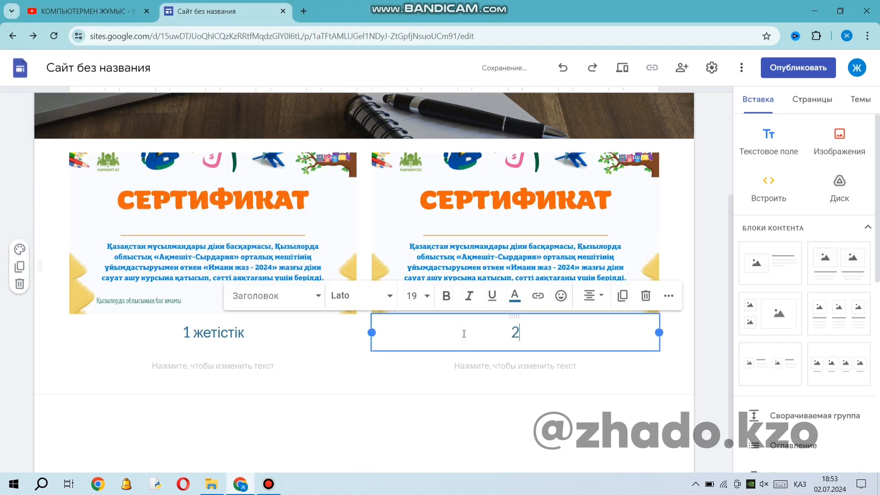
text(2 жетістік)
click(593, 448)
Insert another two-image content block below the certificates and delete that empty section.
scroll(430, 345, down, 1)
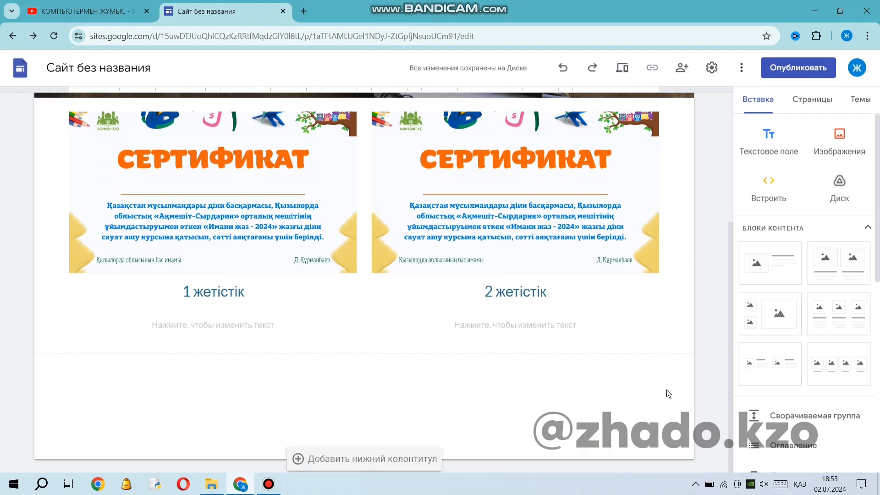
click(839, 266)
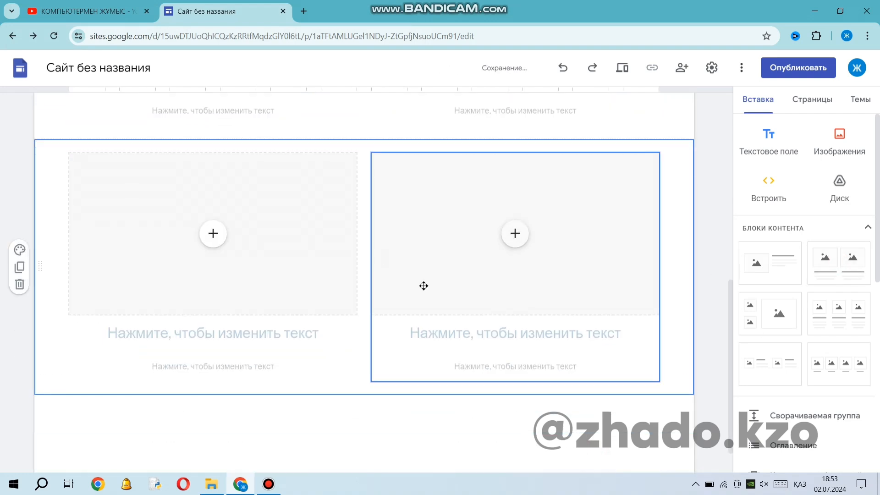
scroll(599, 307, up, 2)
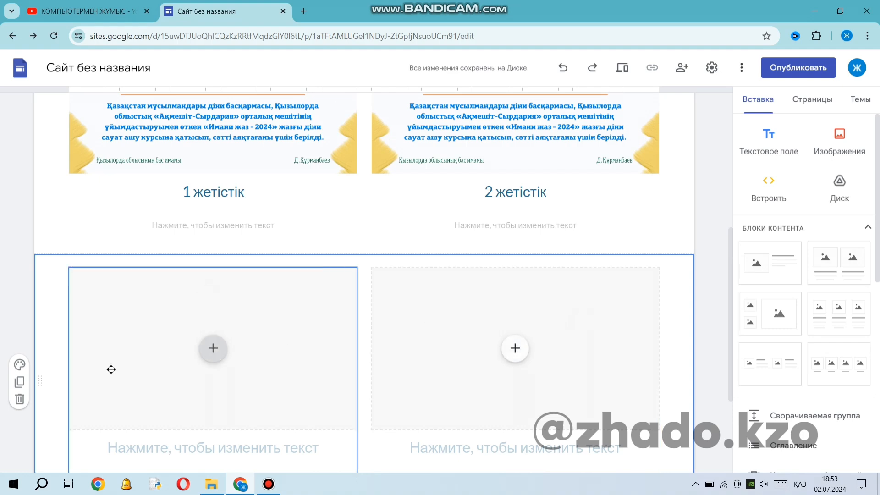
click(40, 379)
scroll(81, 339, down, 3)
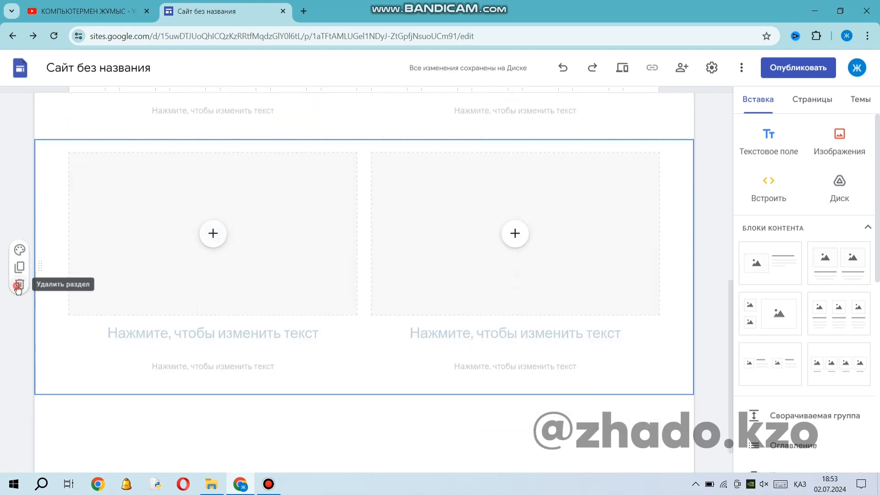
click(18, 286)
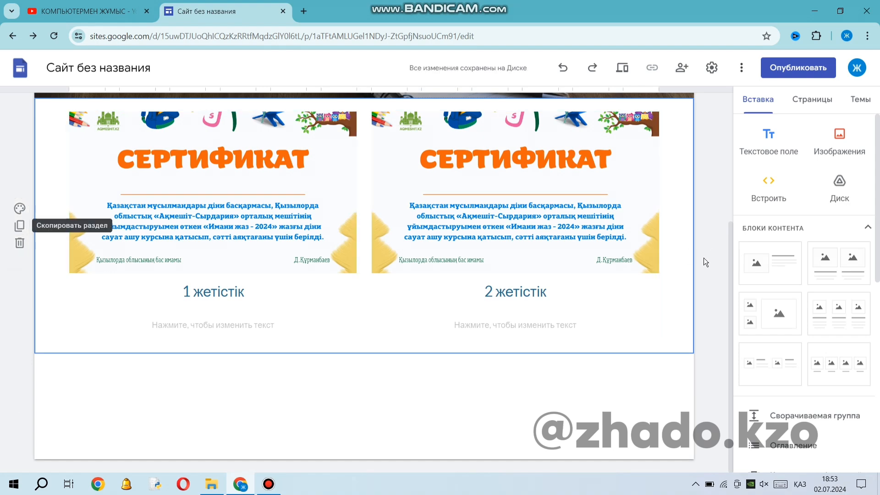
Create a new site page named "Сертификат".
scroll(580, 315, up, 4)
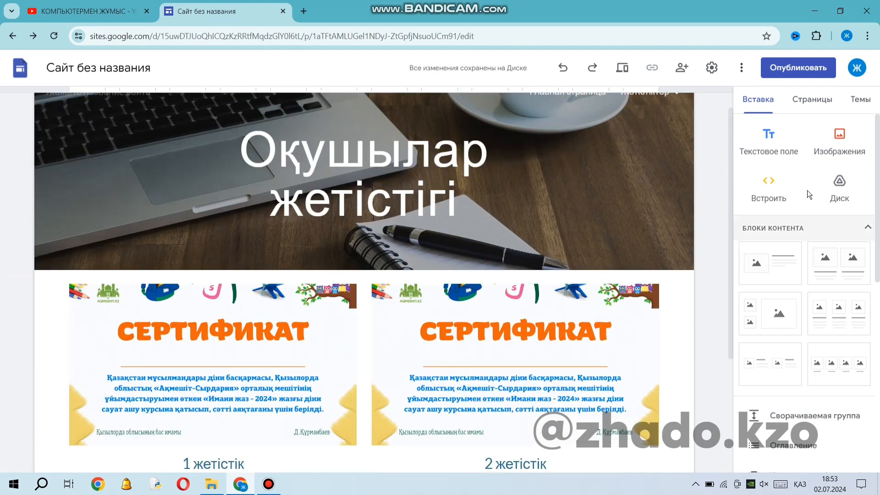
click(811, 99)
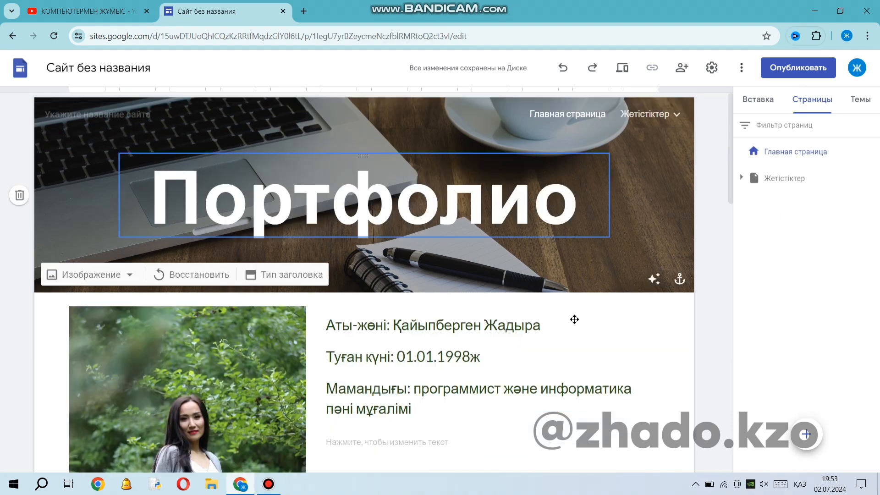
mouse_move(805, 433)
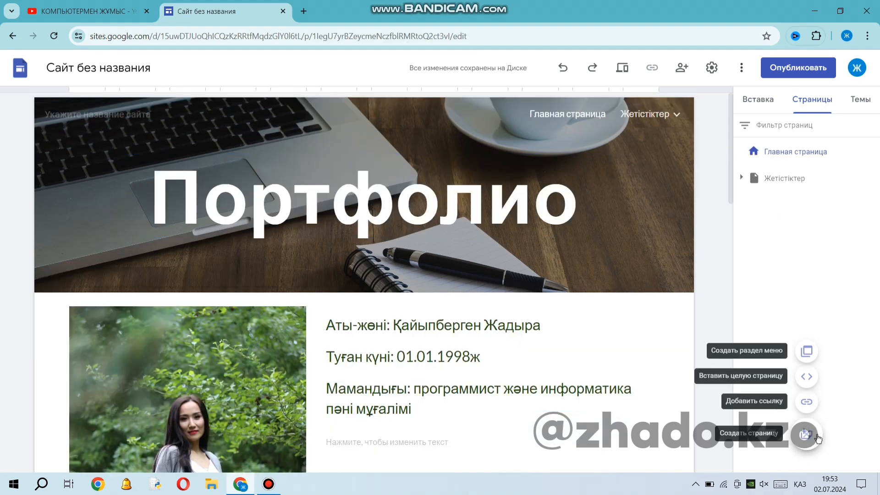
click(806, 434)
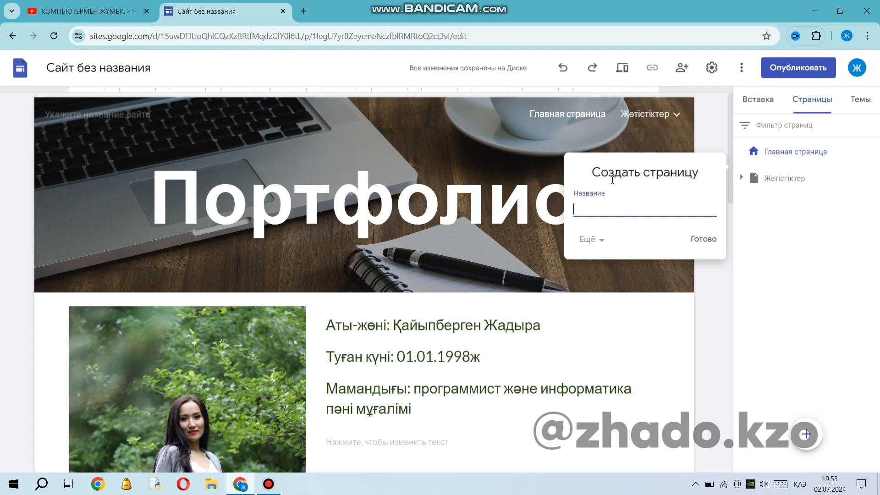
text(сертификат)
key(Return)
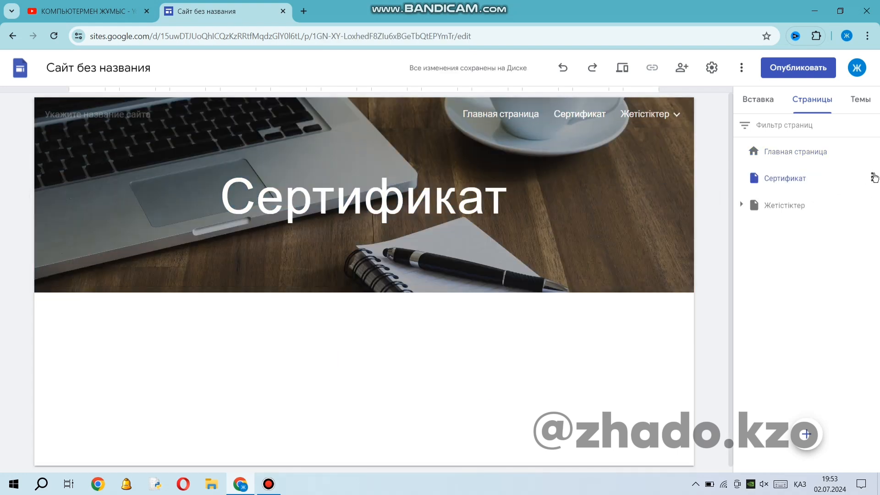
Add a subpage named "Алғыс хат" under the "Сертификат" page.
click(874, 177)
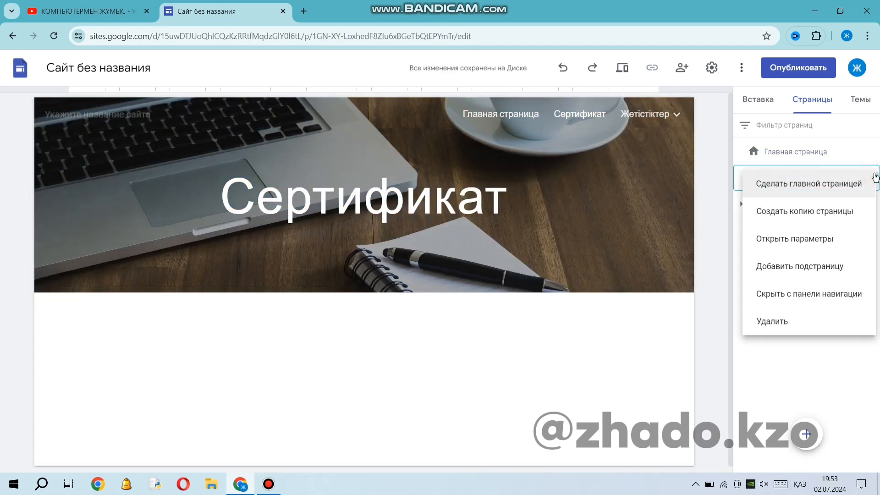
click(826, 269)
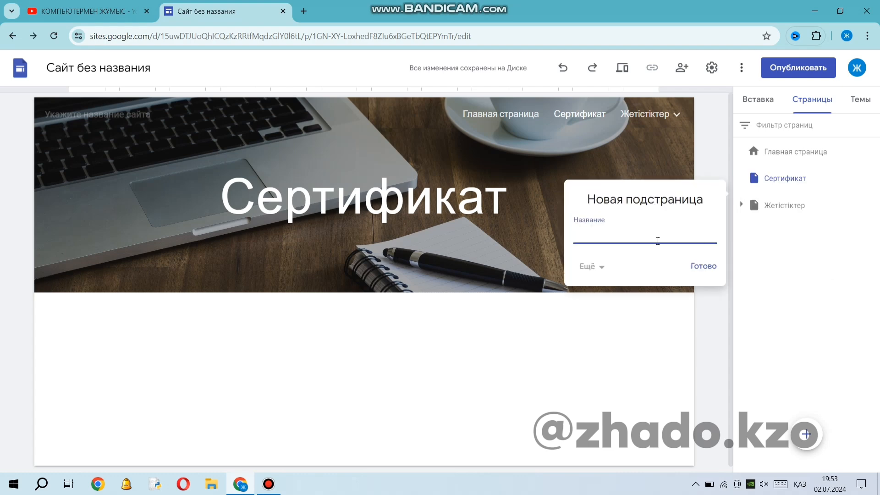
text(Алғыс хат)
key(Return)
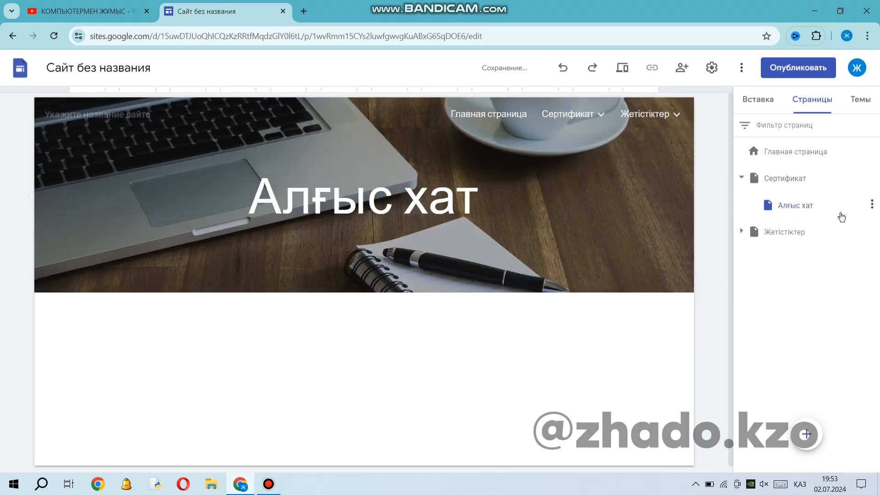
click(871, 177)
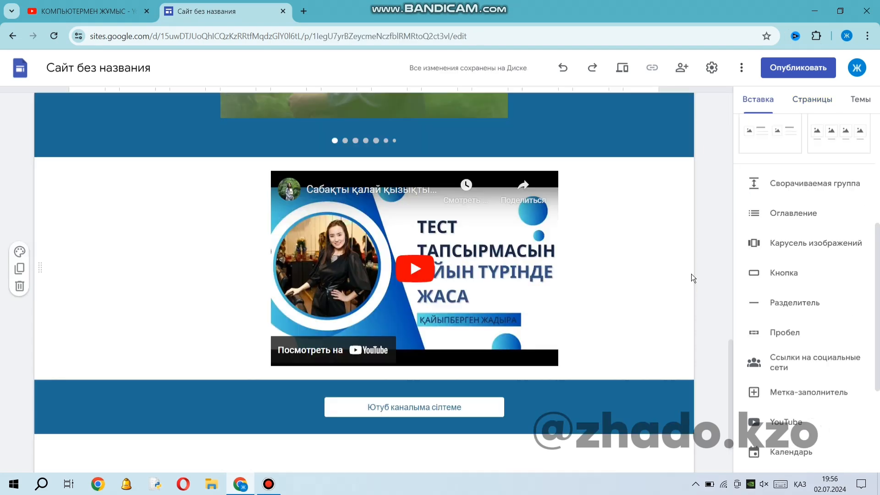
Publish the site to the web under the address "portfoliokzo".
scroll(691, 274, down, 2)
scroll(532, 321, up, 10)
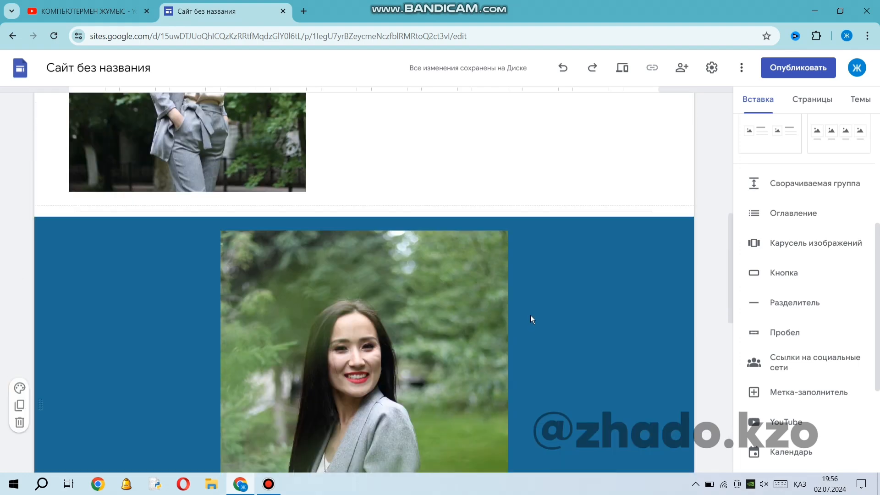
scroll(529, 315, up, 4)
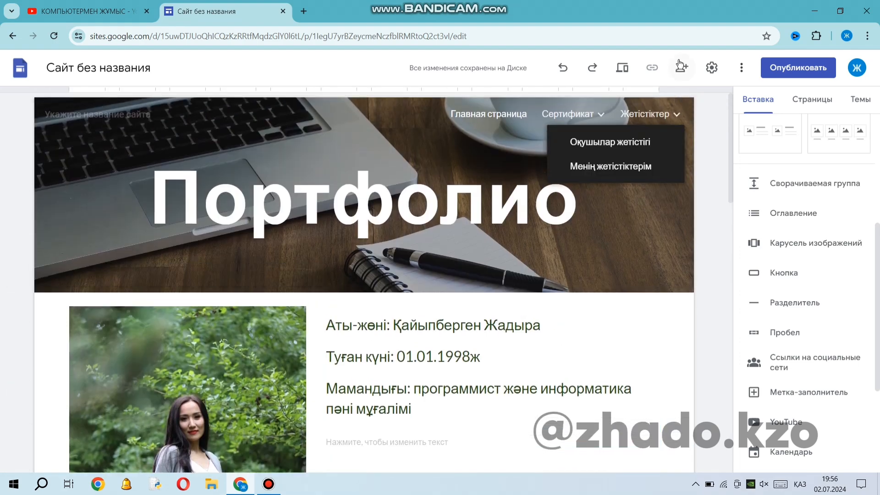
click(785, 76)
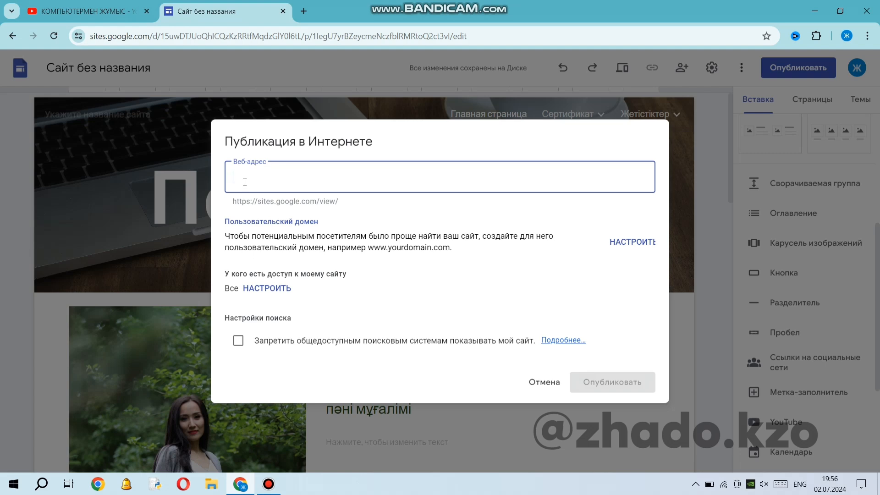
text(portfolio)
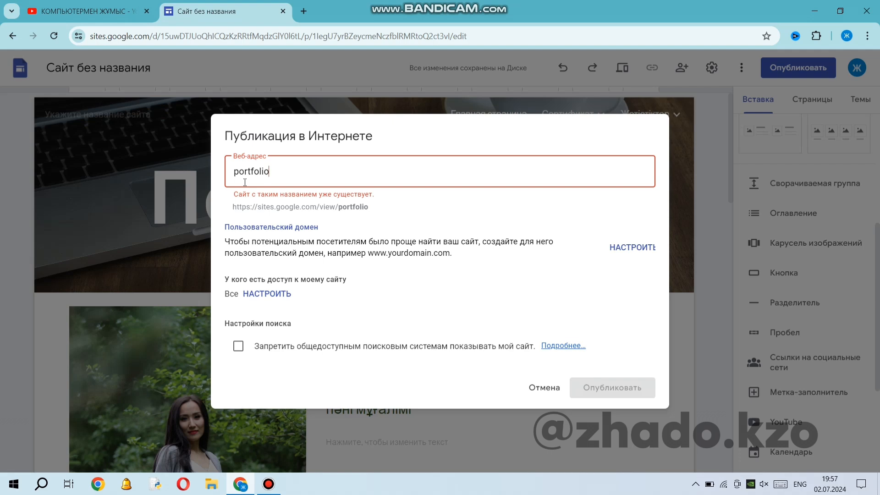
text(kzo)
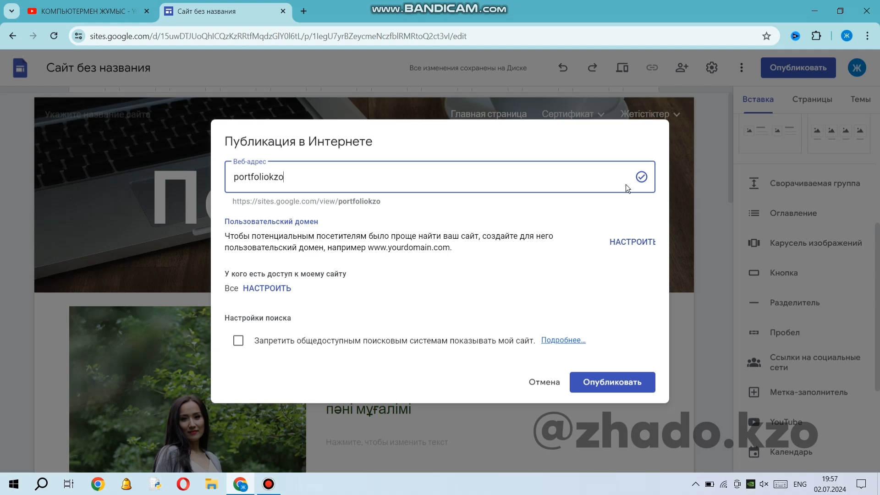
click(625, 384)
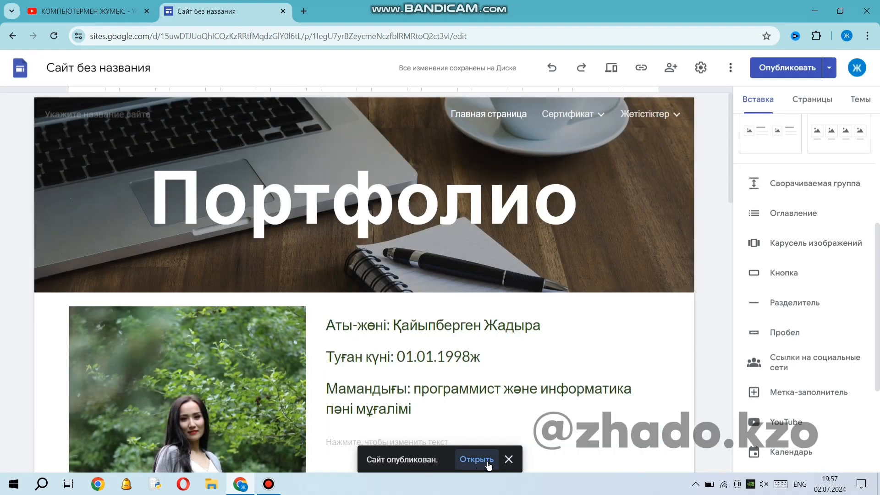
Open the published site and test the YouTube channel link at the end of its home page, closing the channel again.
click(468, 459)
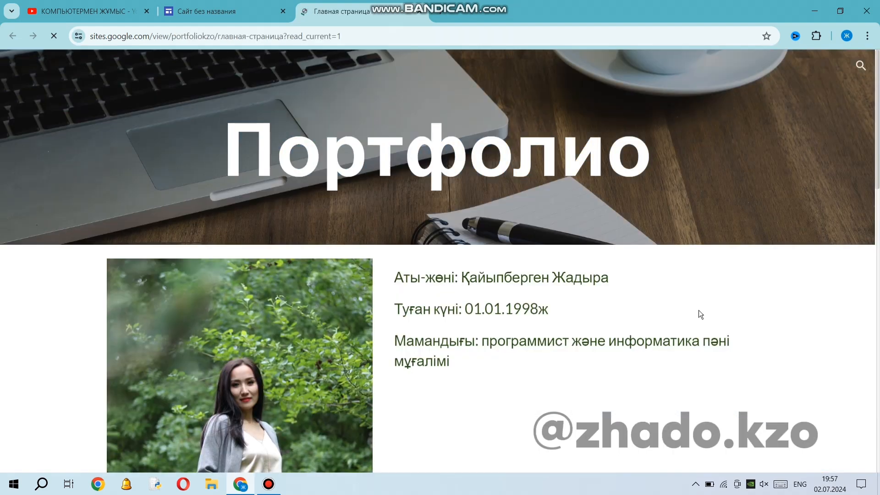
scroll(693, 375, down, 2)
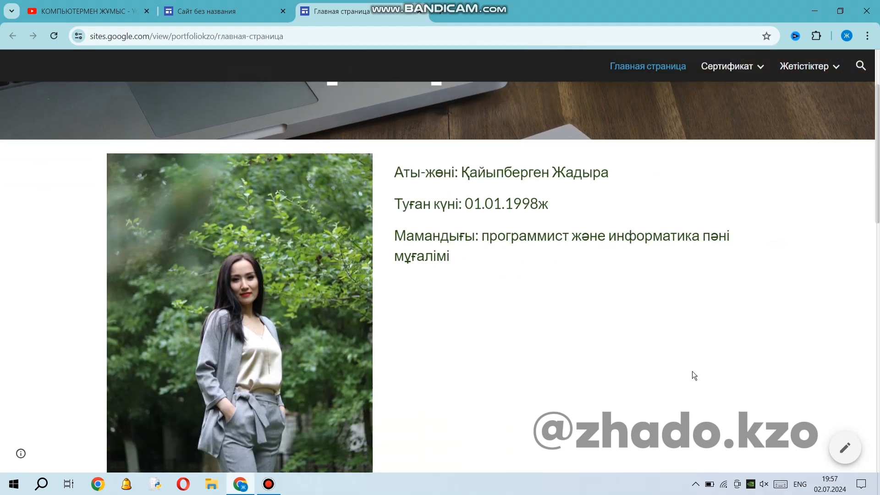
scroll(694, 375, down, 10)
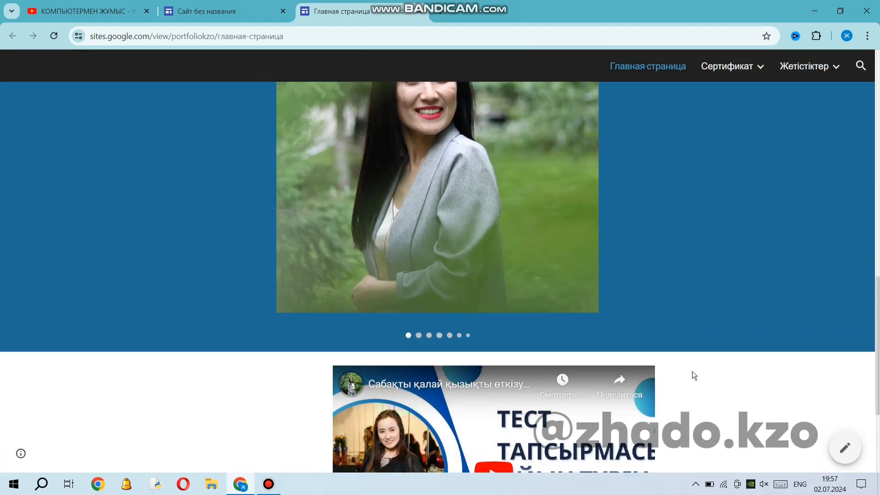
scroll(694, 375, down, 4)
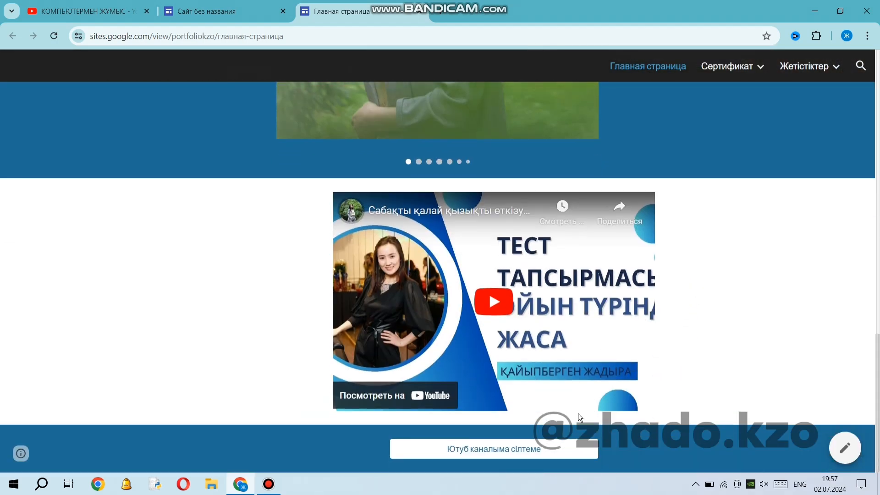
click(511, 452)
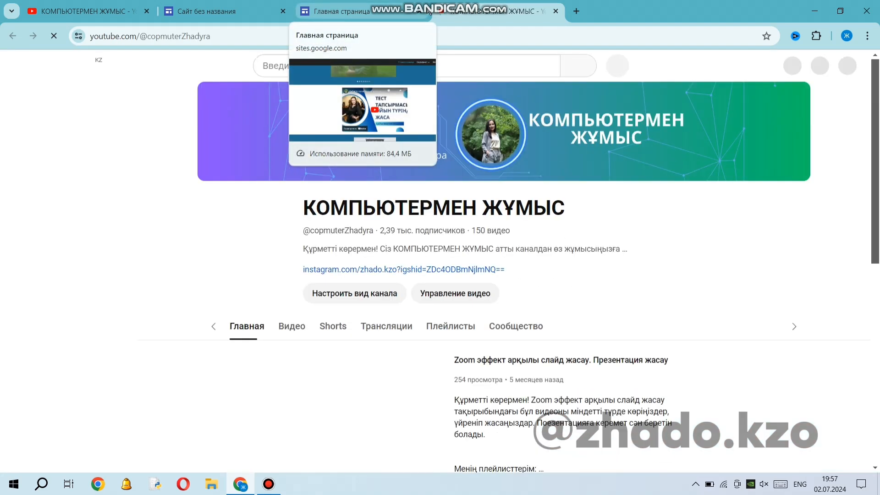
click(557, 11)
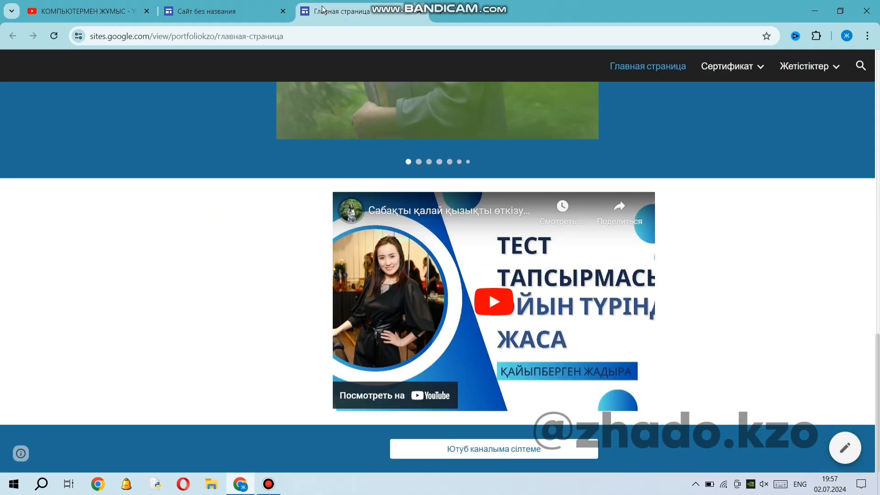
Test the embedded YouTube video by playing and pausing it, and browse several photos in the image carousel above it.
click(495, 303)
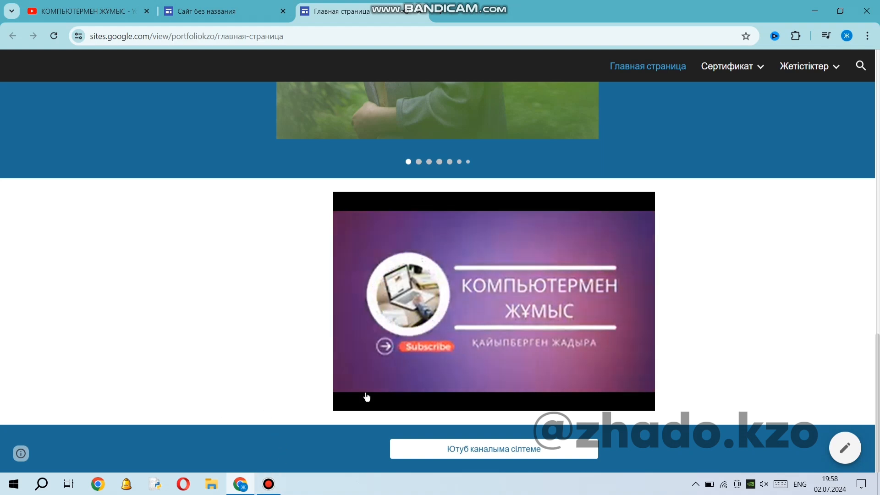
click(359, 407)
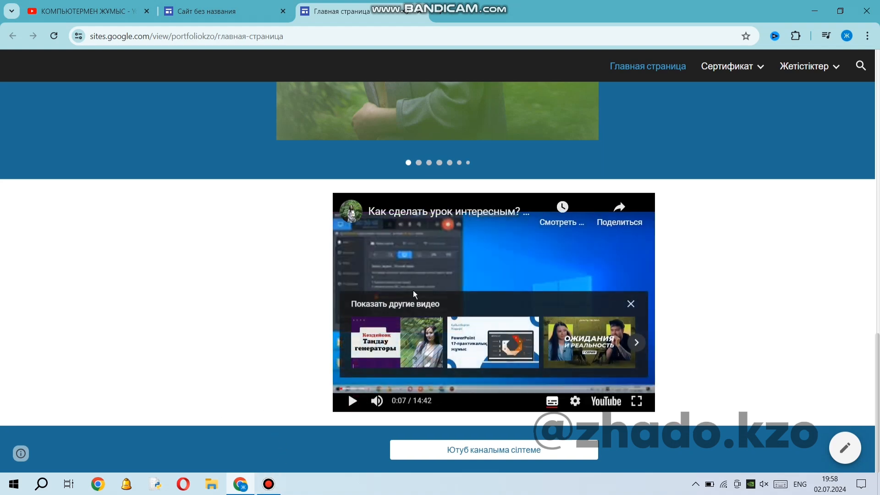
scroll(414, 290, up, 6)
click(581, 237)
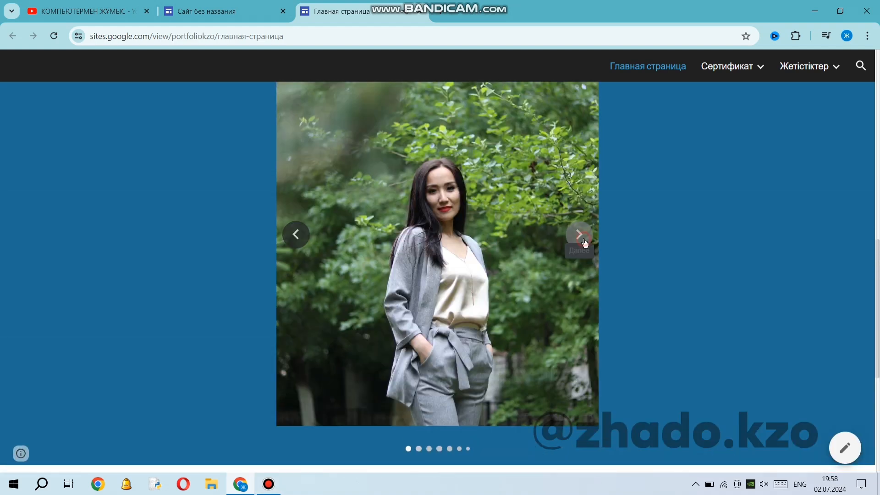
click(583, 241)
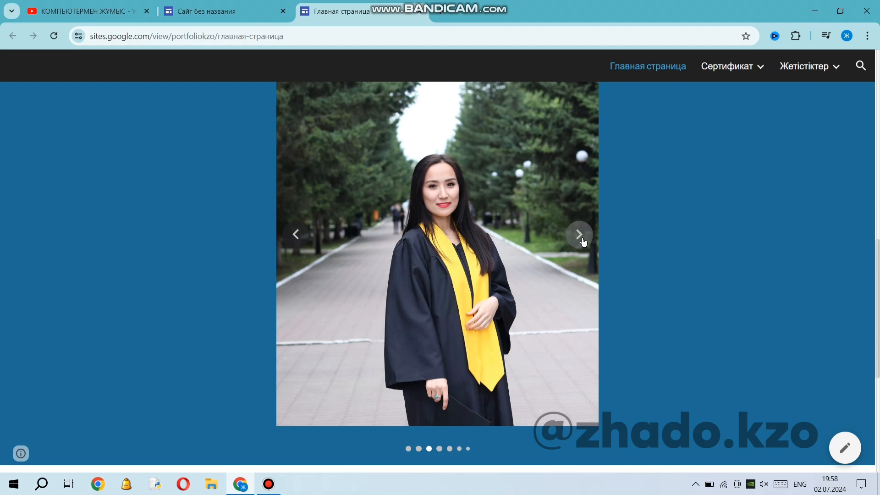
scroll(583, 242, up, 1)
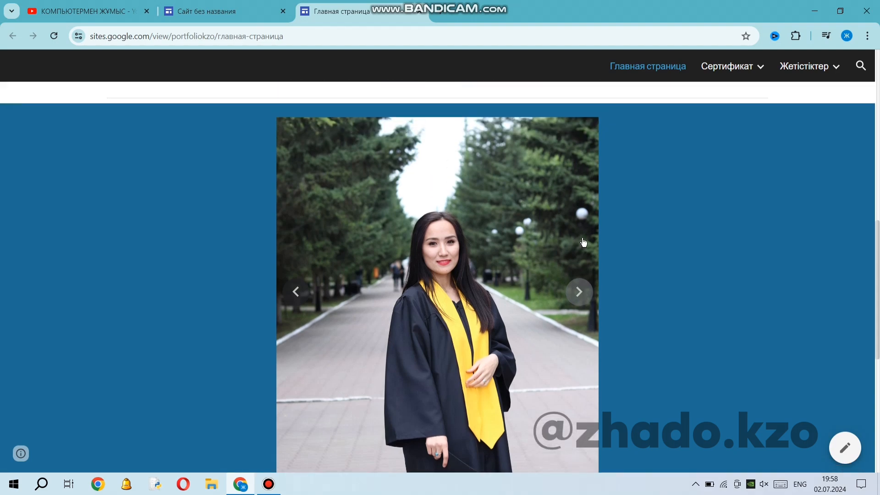
click(580, 292)
click(580, 292)
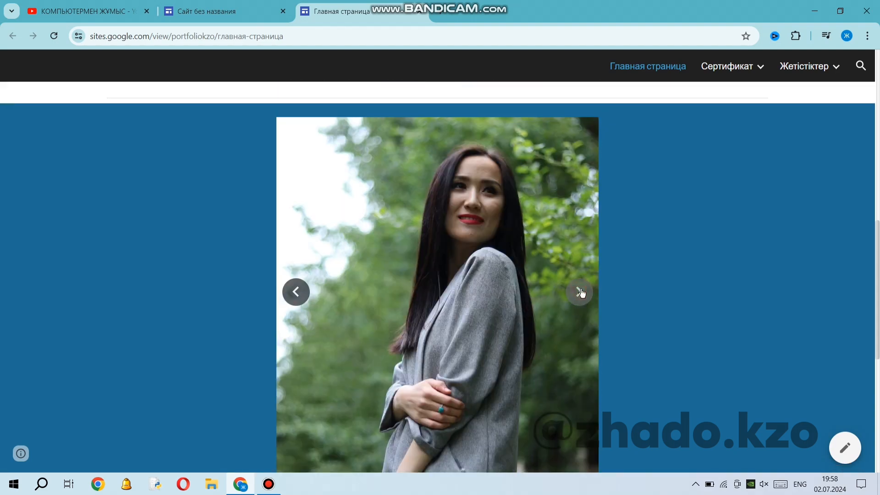
Check the "Сертификат" and "Жетістіктер" subpages in the site navigation and open the "Менің жетістіктерім" page.
scroll(482, 338, up, 5)
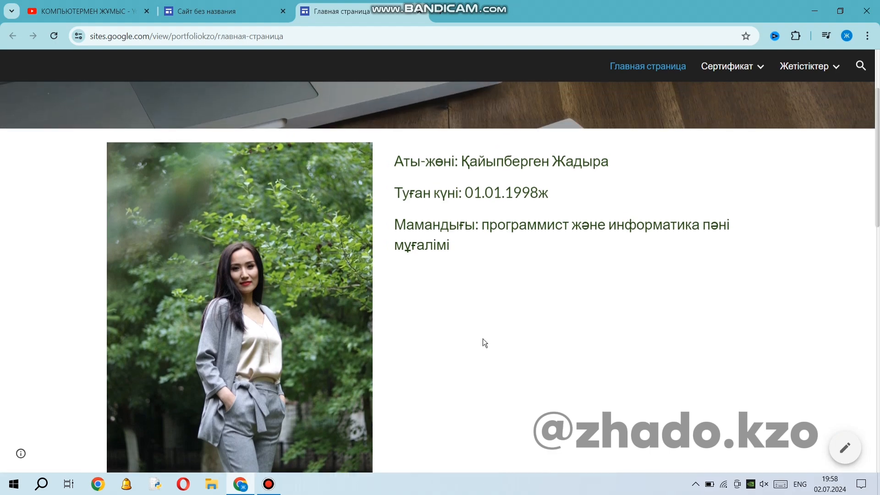
scroll(469, 328, up, 2)
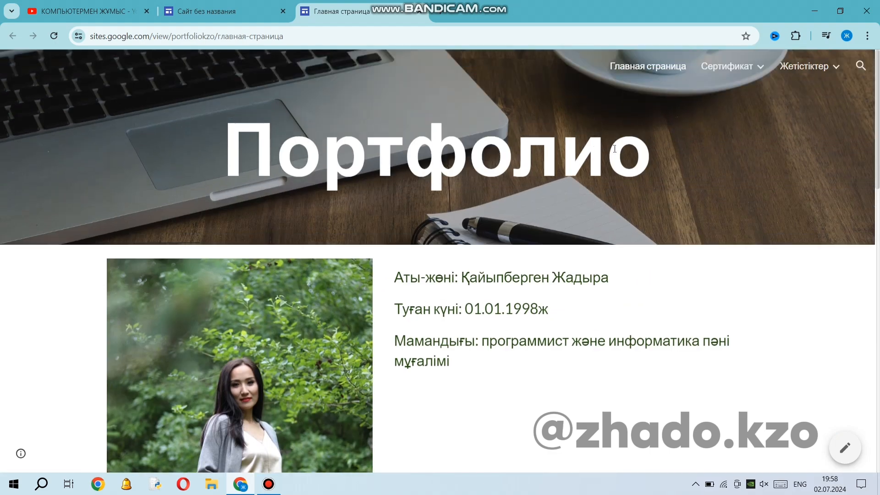
mouse_move(701, 65)
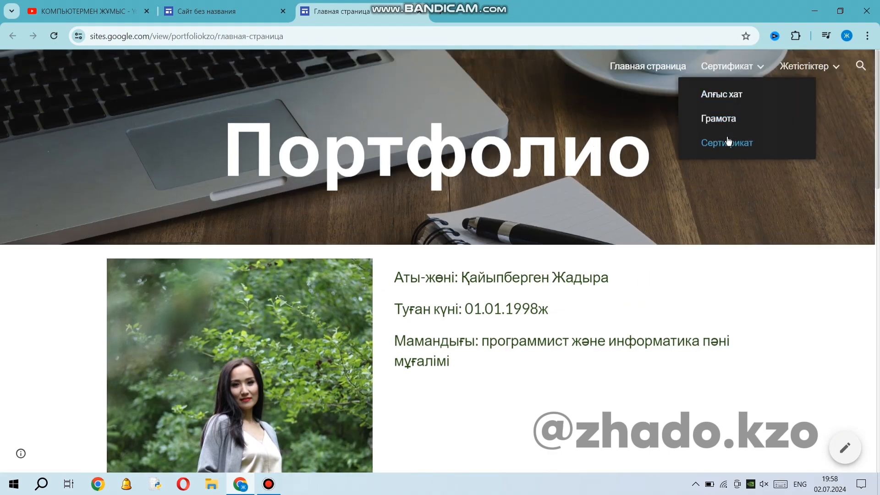
mouse_move(807, 66)
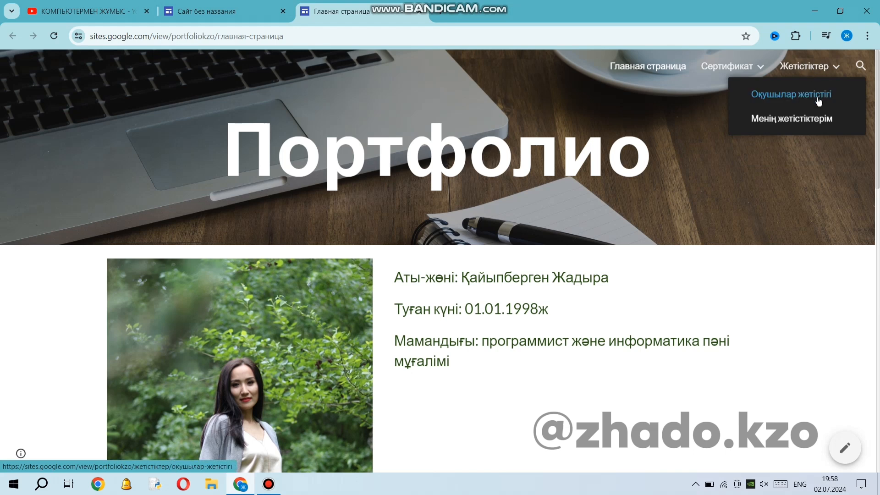
click(818, 119)
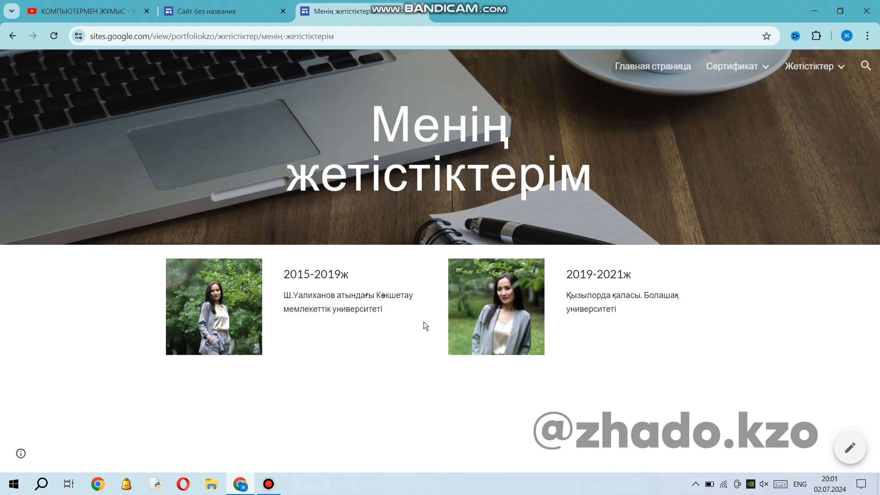
Open the "Оқушылар жетістігі" page and examine its two certificate images and titles.
mouse_move(822, 67)
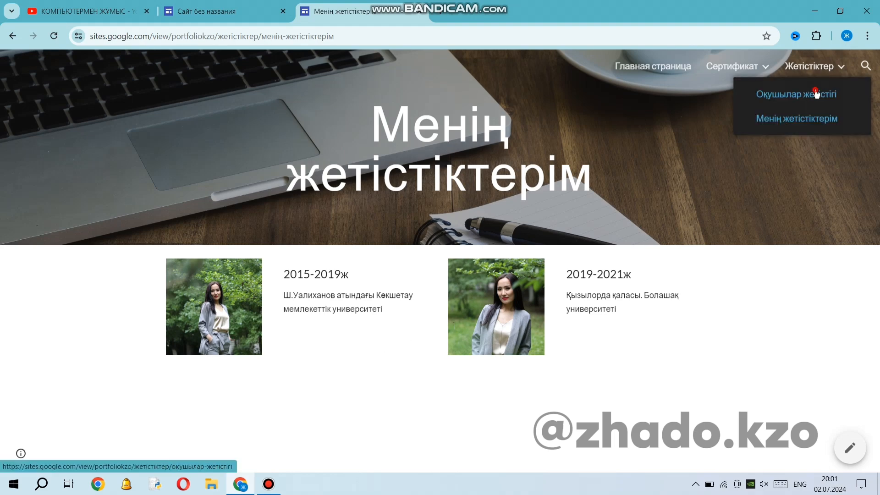
click(816, 94)
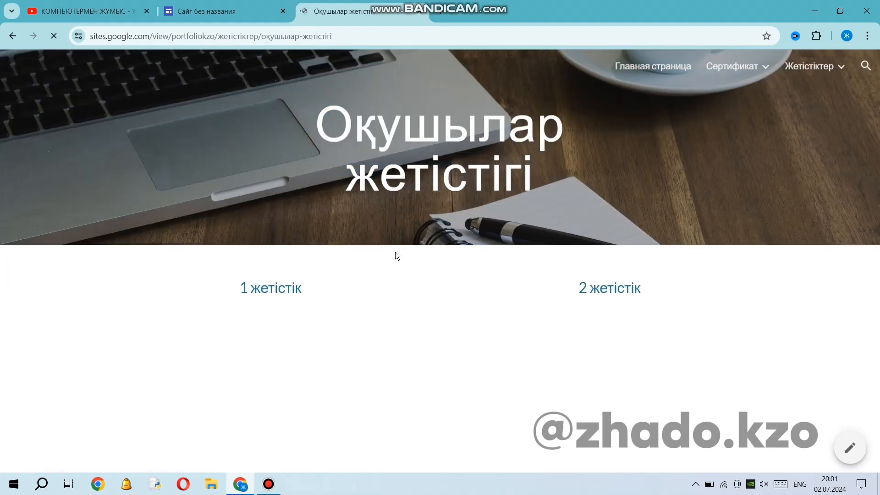
scroll(580, 283, down, 2)
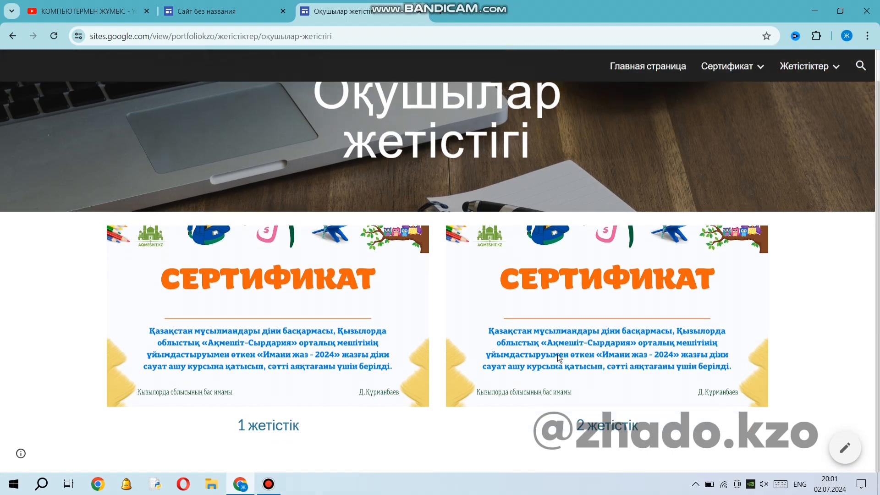
scroll(507, 370, up, 1)
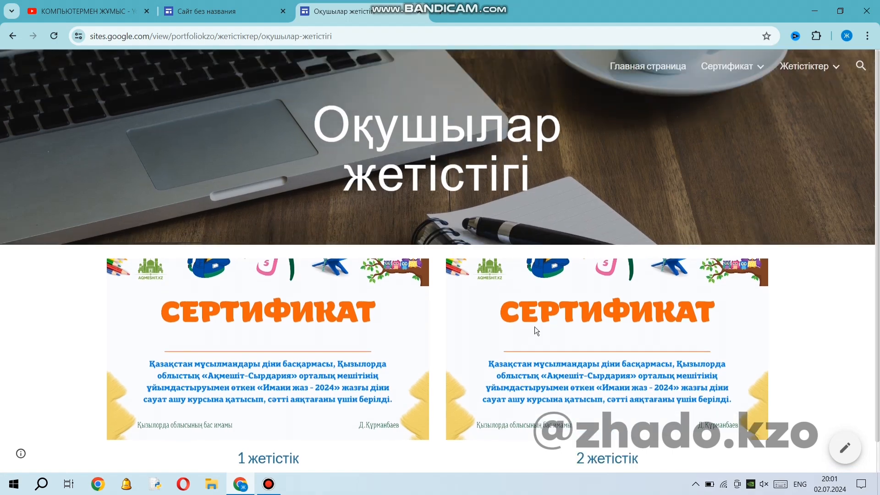
Return to the published home page, browse its carousel photos, and review the page from the header down to the channel link.
click(661, 70)
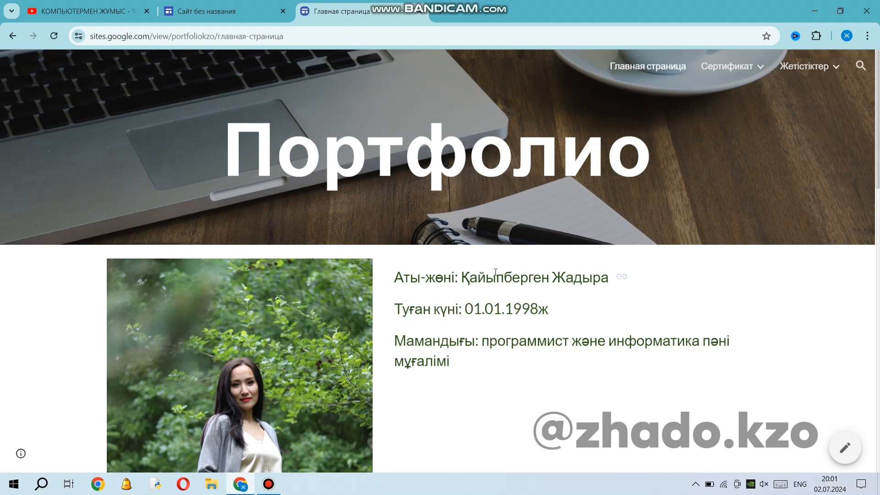
scroll(493, 272, down, 4)
scroll(492, 273, down, 4)
scroll(481, 310, down, 4)
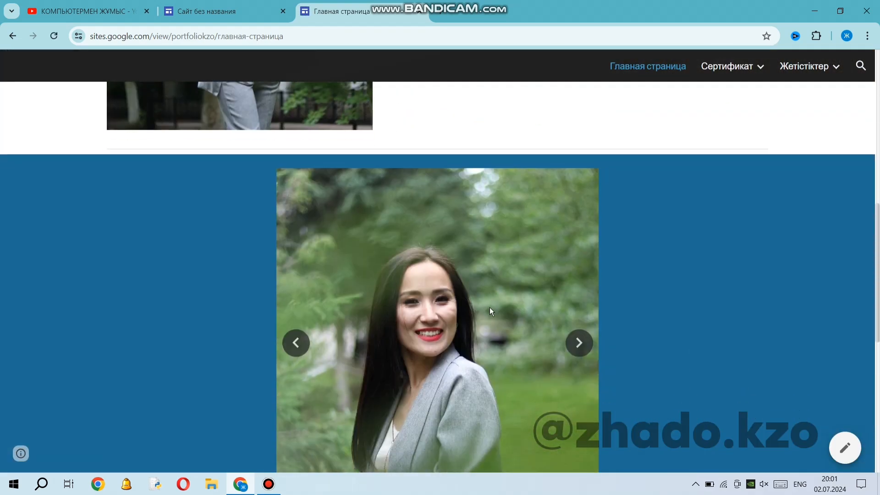
click(579, 236)
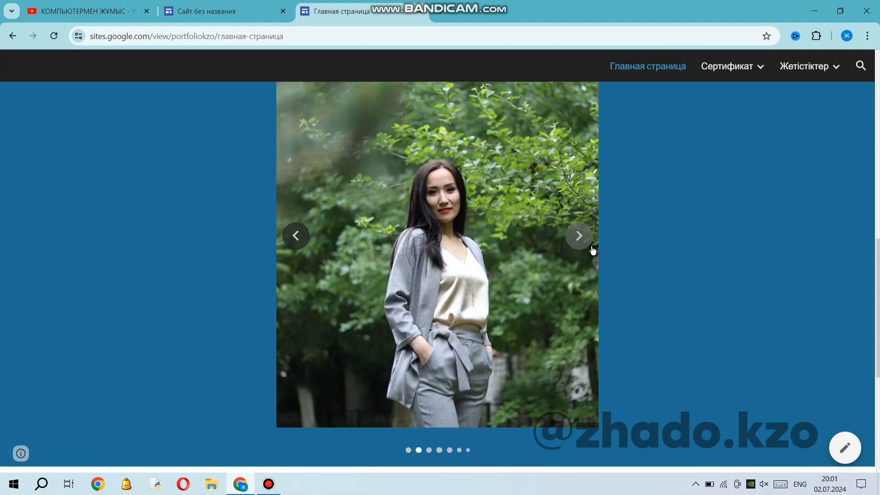
click(579, 237)
click(578, 238)
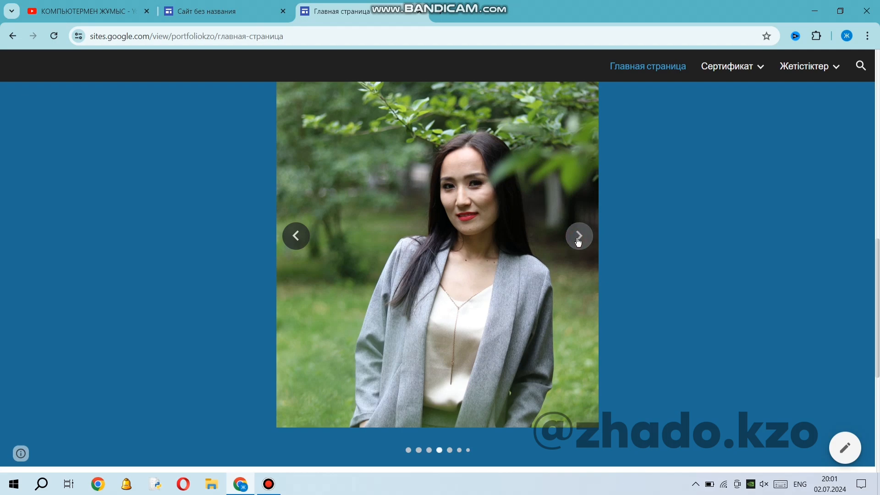
click(577, 240)
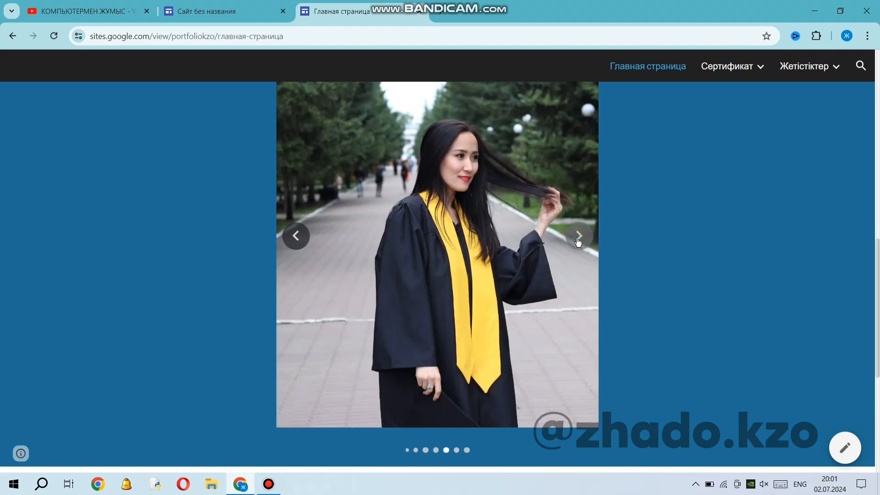
click(577, 240)
click(579, 237)
click(578, 237)
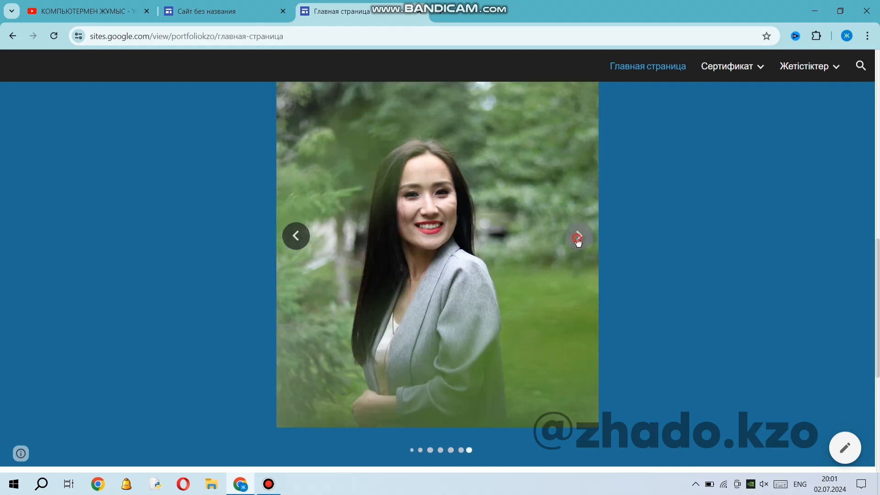
click(578, 237)
scroll(537, 298, down, 6)
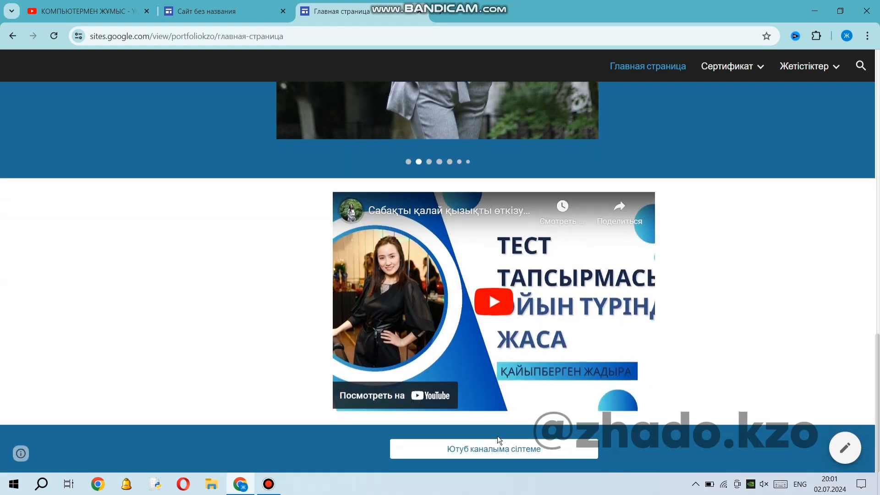
scroll(293, 364, up, 10)
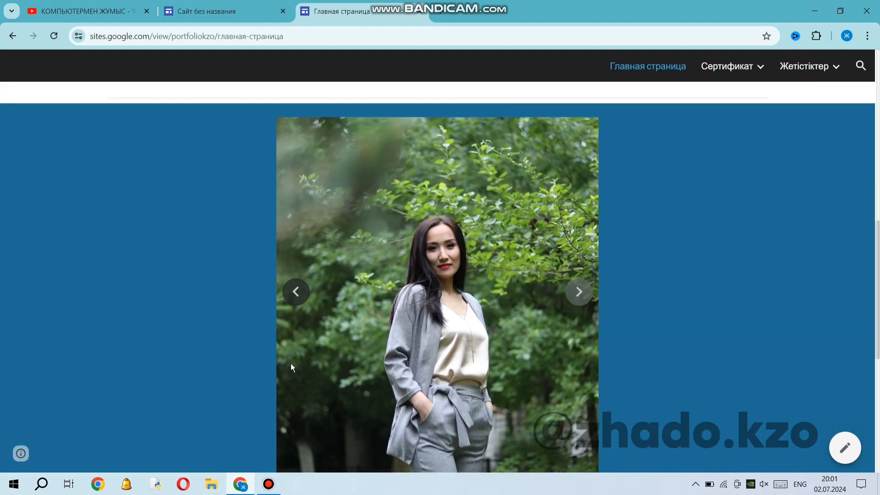
scroll(290, 366, up, 3)
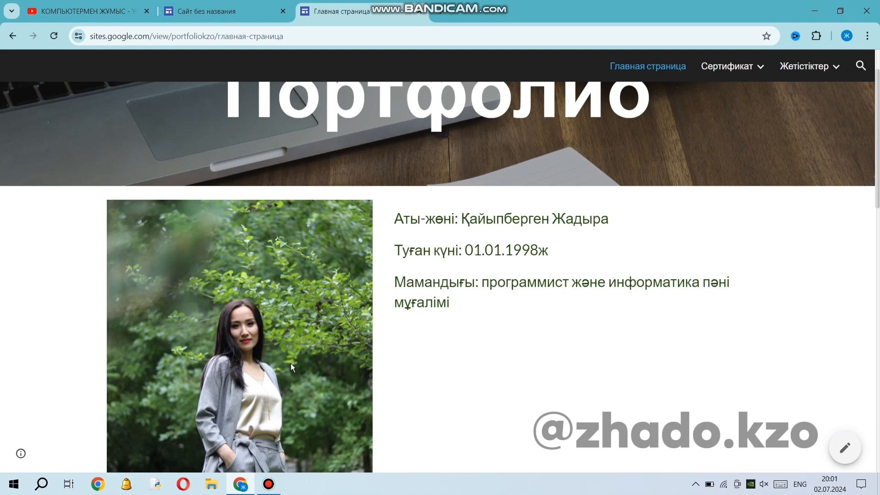
scroll(310, 365, up, 2)
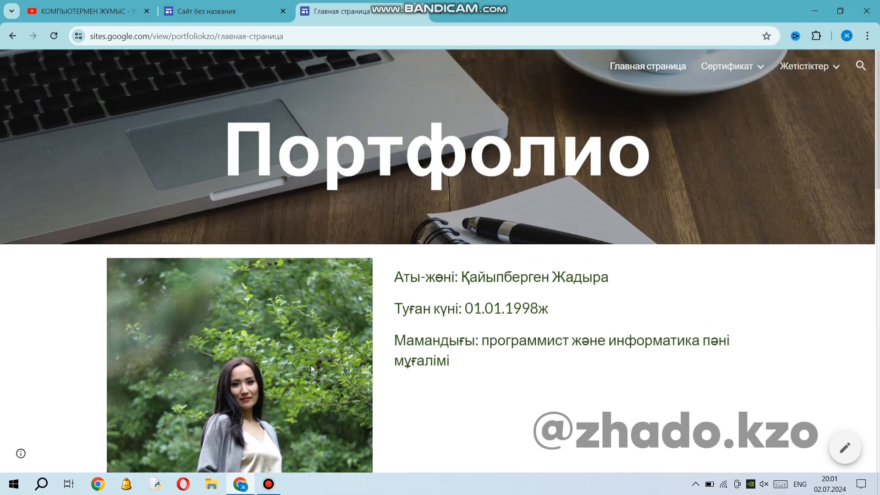